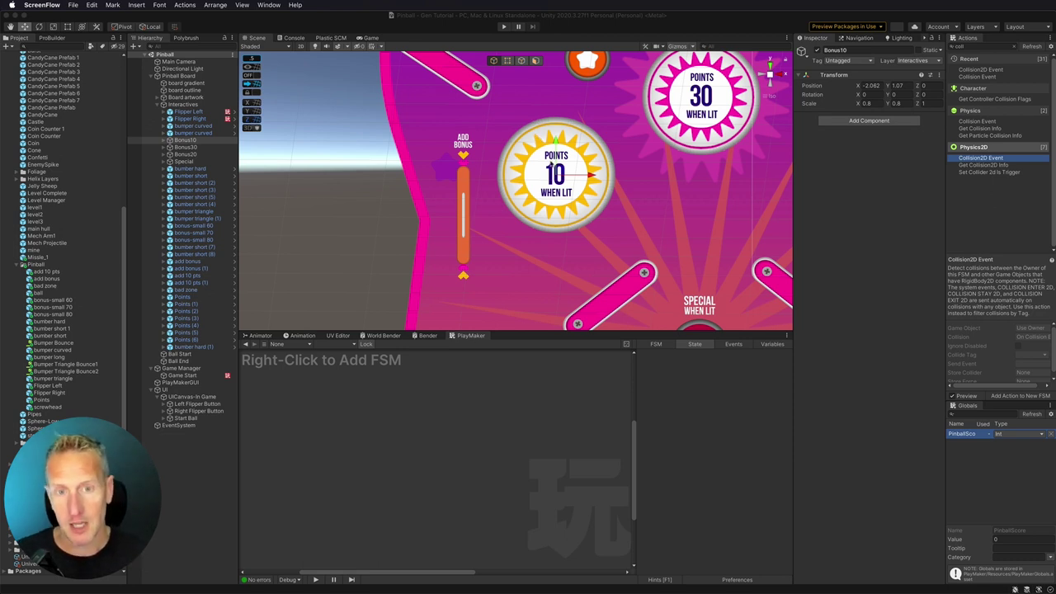
- Tint Bonus10's circle-white sprite light grey in the Sprite Renderer colour
click(162, 142)
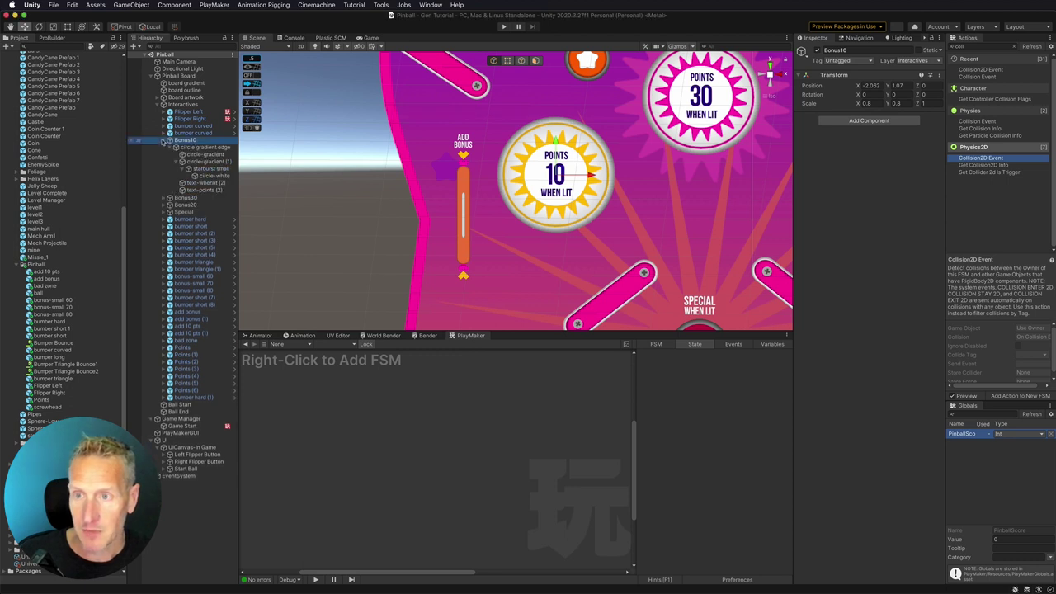
click(163, 141)
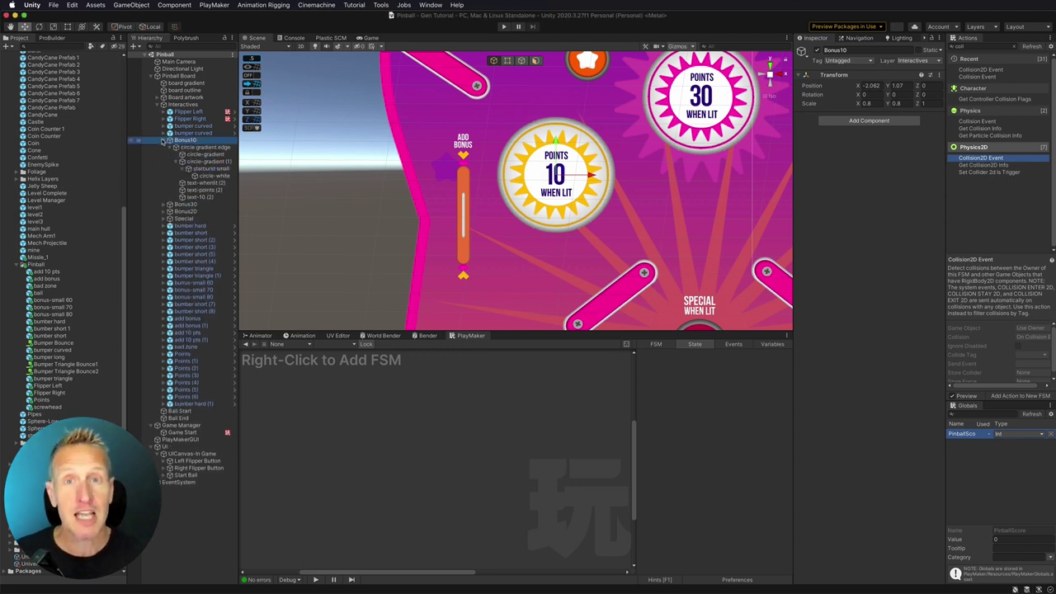
click(211, 176)
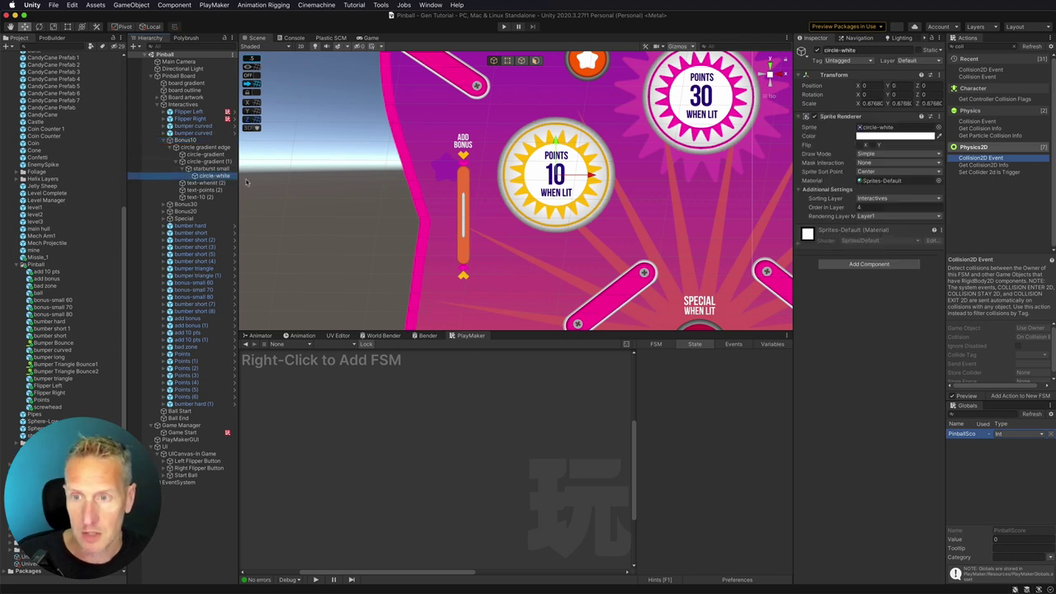
click(875, 138)
click(947, 321)
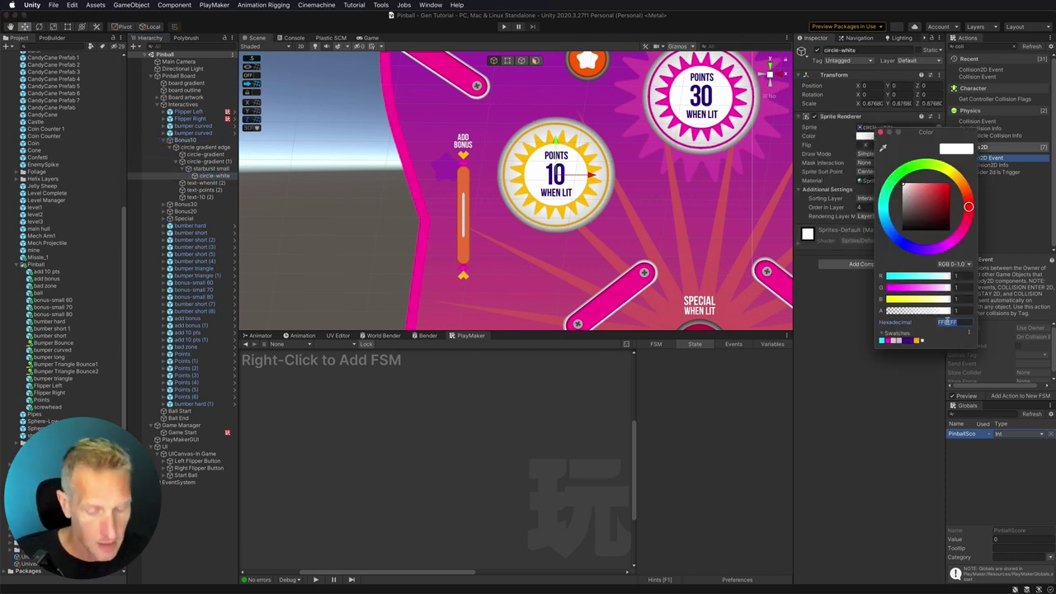
text(CCFFCC)
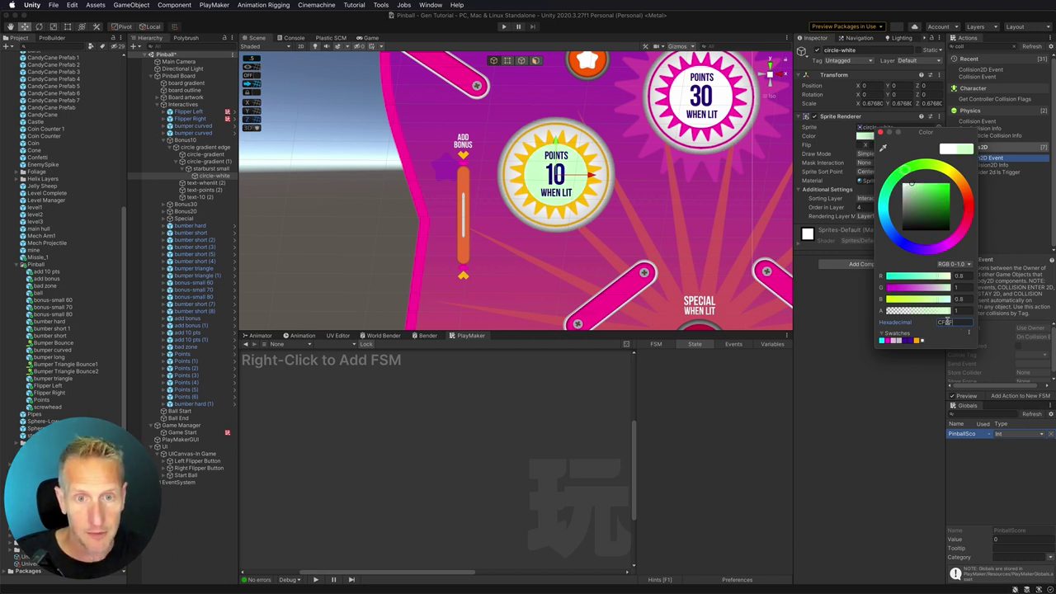
text(CF)
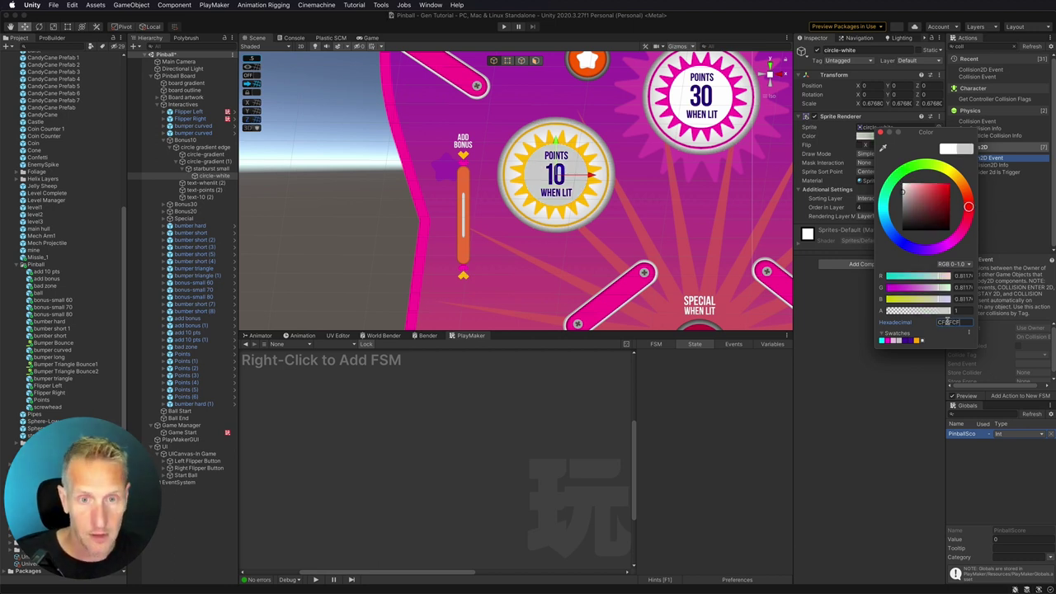
- Set the circle-gradient (1) sprite's colour to hex CFCFCF
click(206, 162)
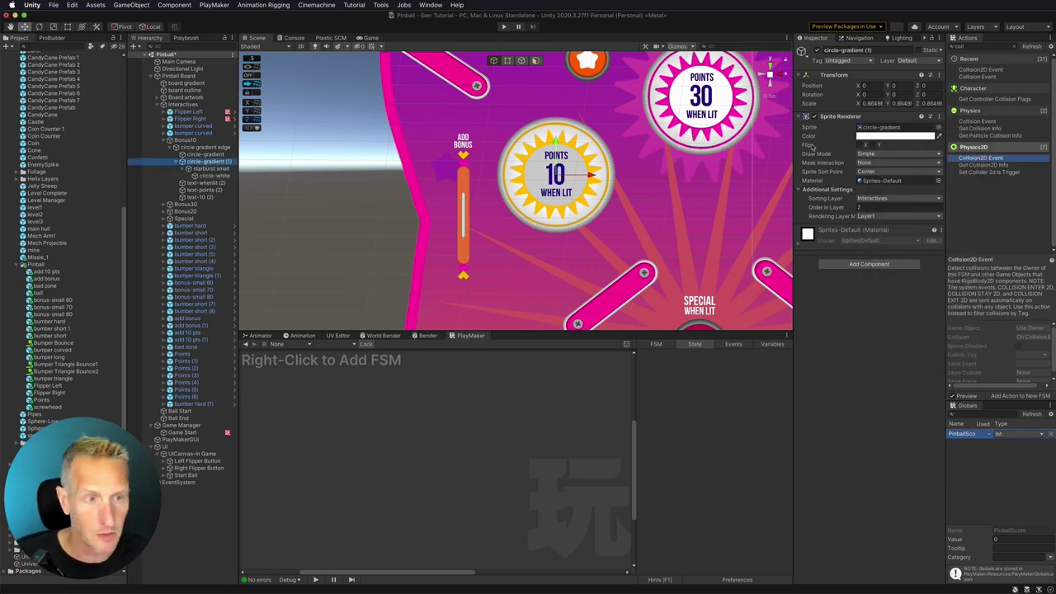
click(875, 137)
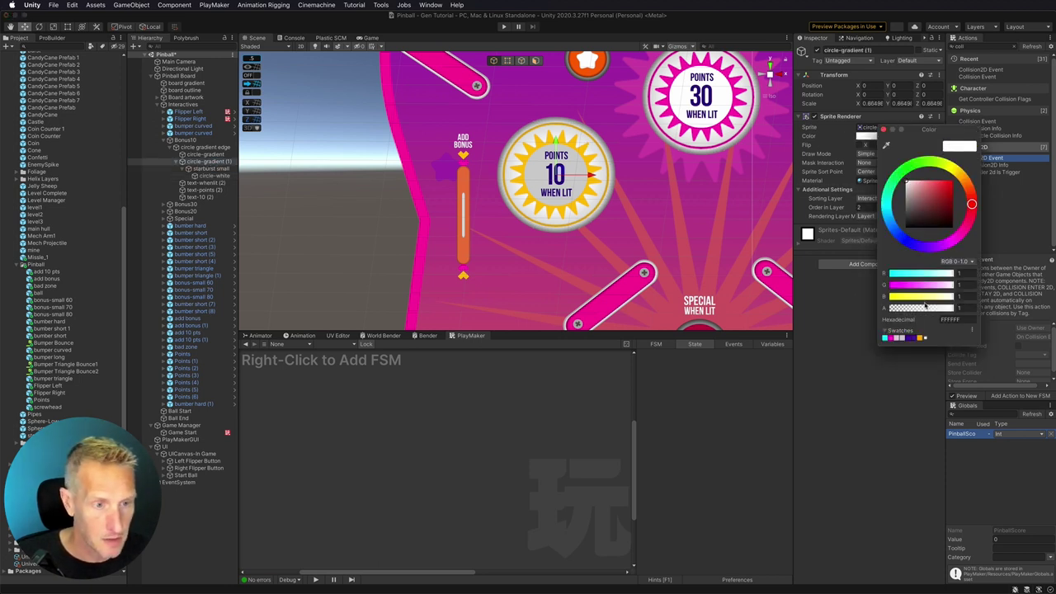
click(948, 321)
text(CFCFCF)
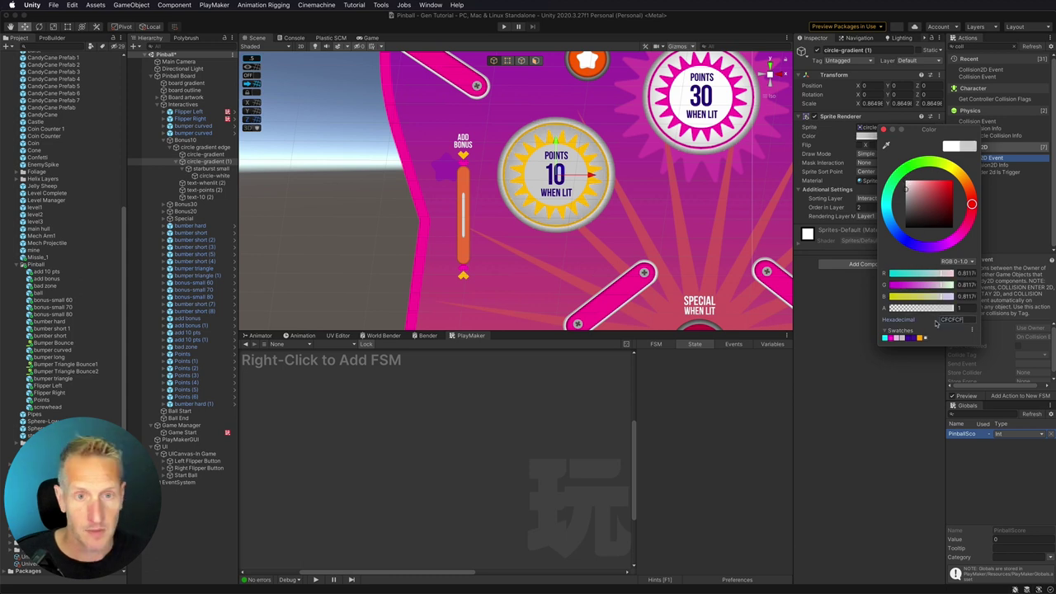
key(Return)
key(Escape)
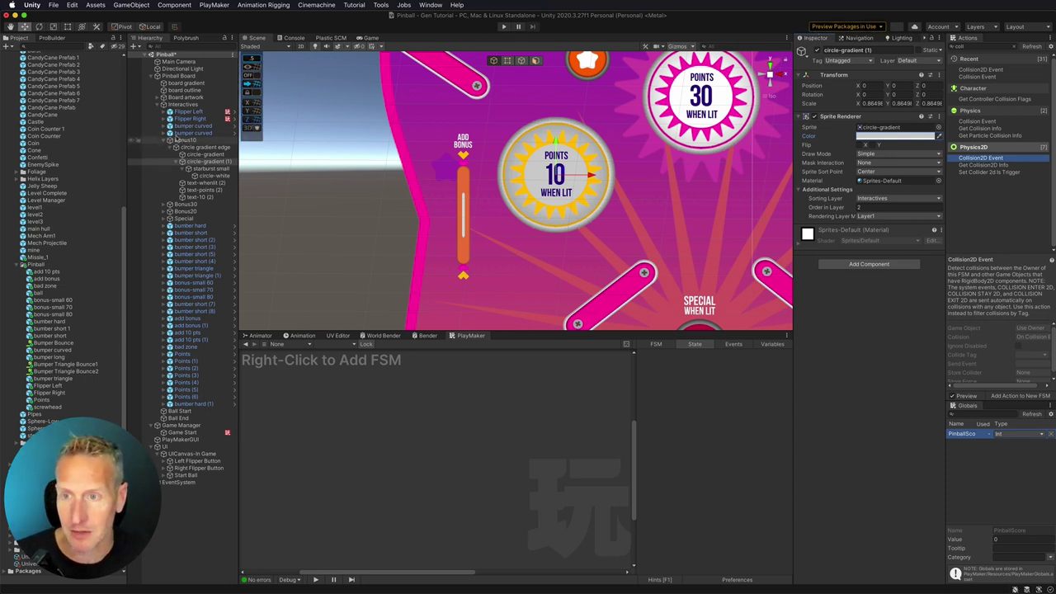
- Add a Circle Collider 2D component to Bonus10
click(177, 142)
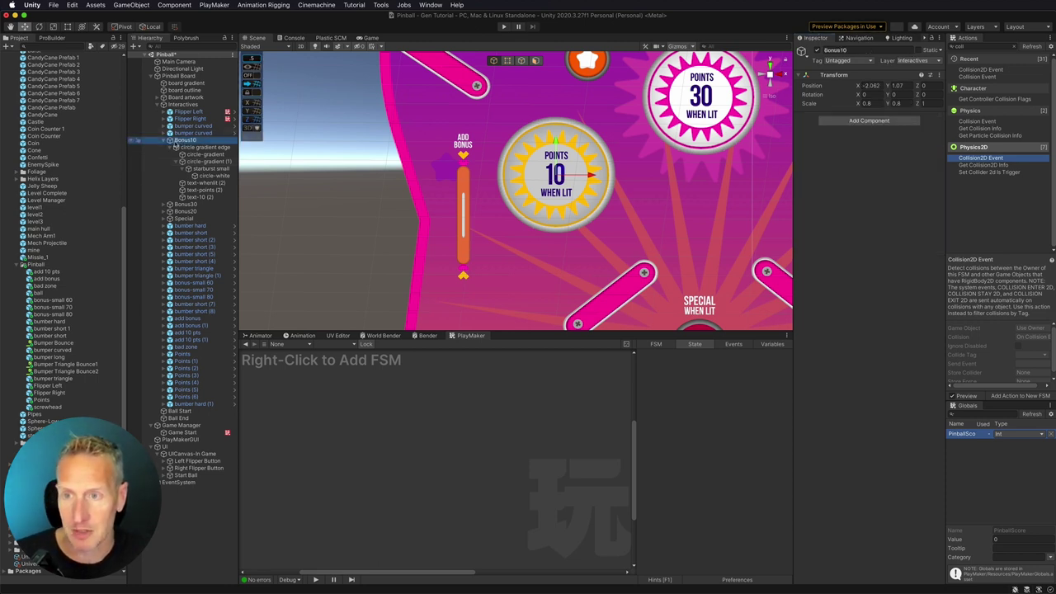
click(882, 124)
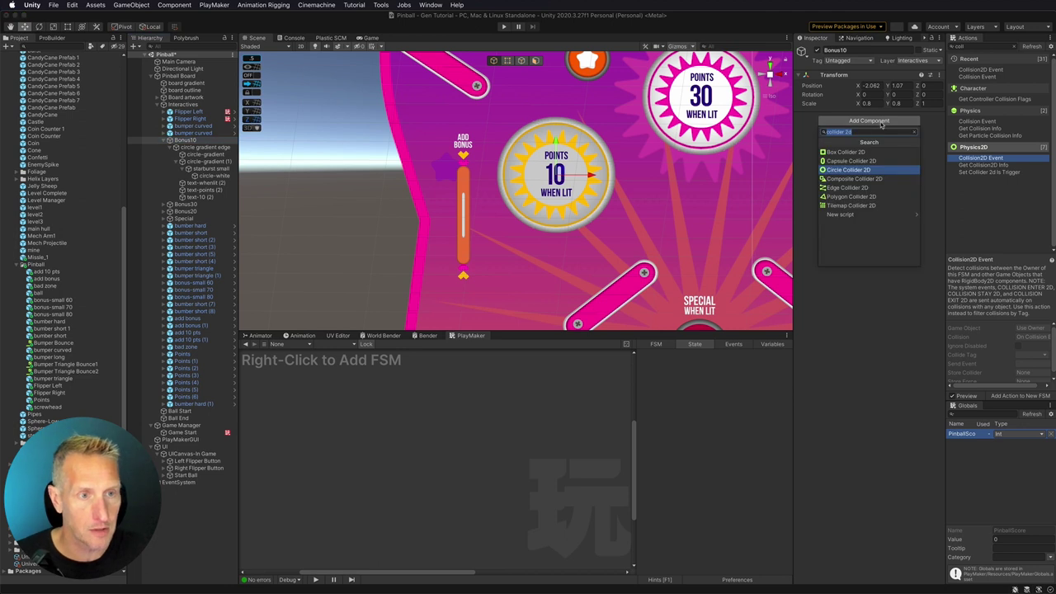
click(849, 170)
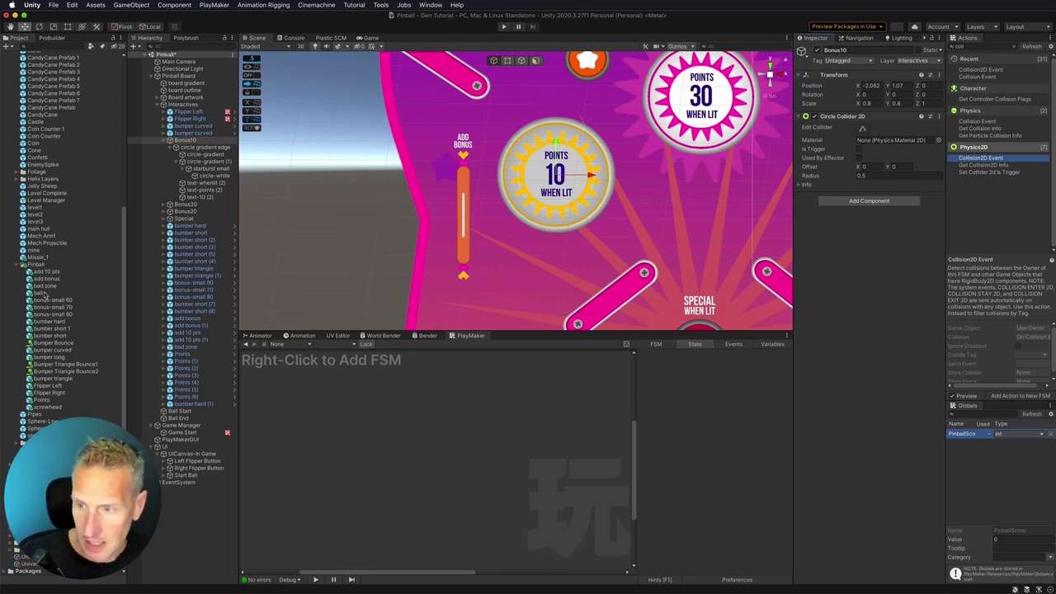
- Create a new Physics Material 2D asset in the Pinball folder
right_click(35, 265)
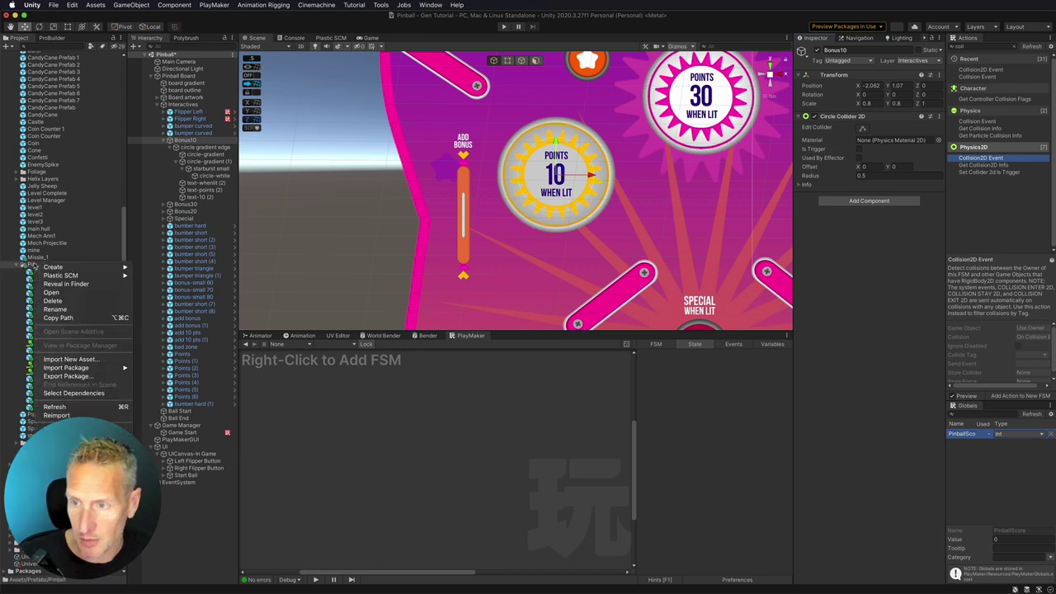
mouse_move(52, 267)
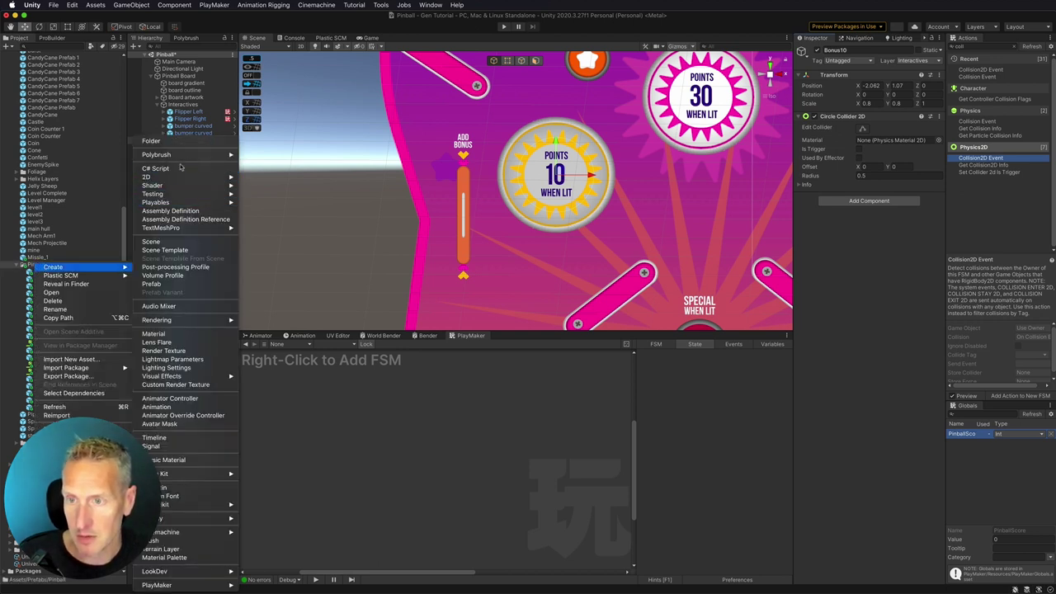
mouse_move(168, 177)
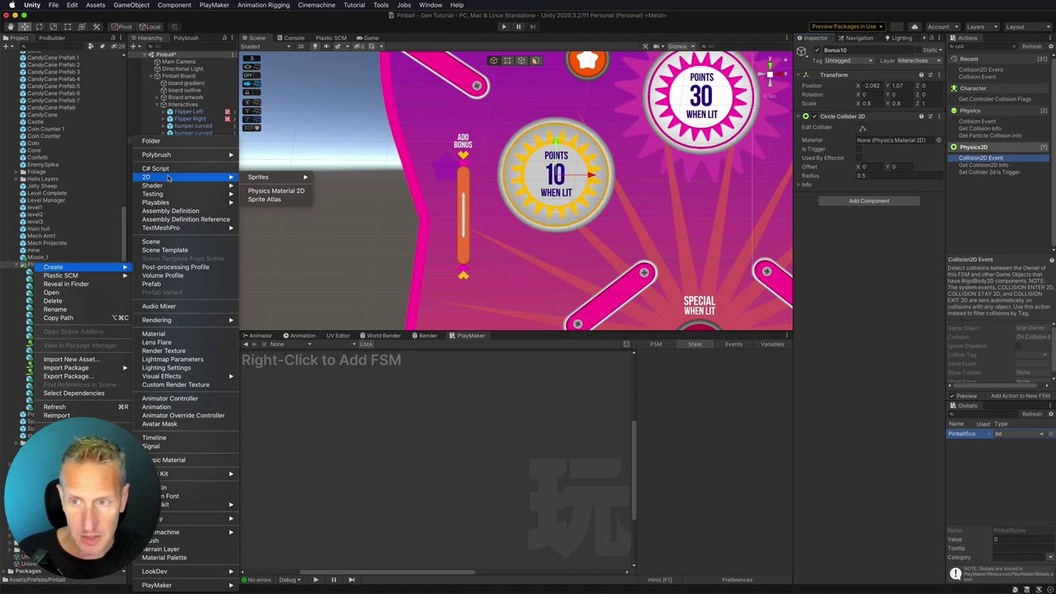
click(275, 191)
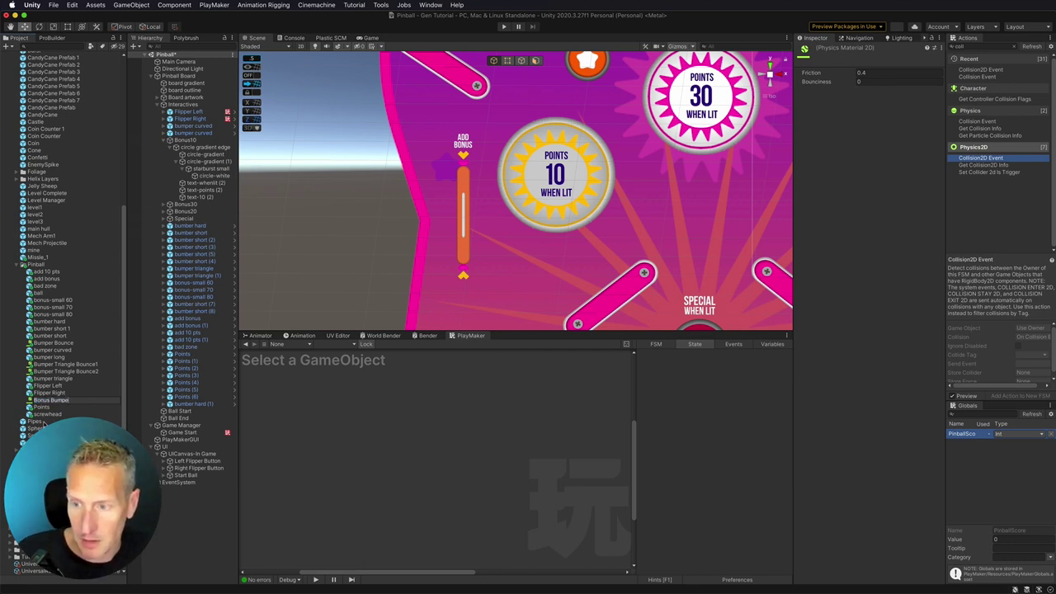
- Name the material Bonus Bumper1 and give it bounciness 0.3
key(Return)
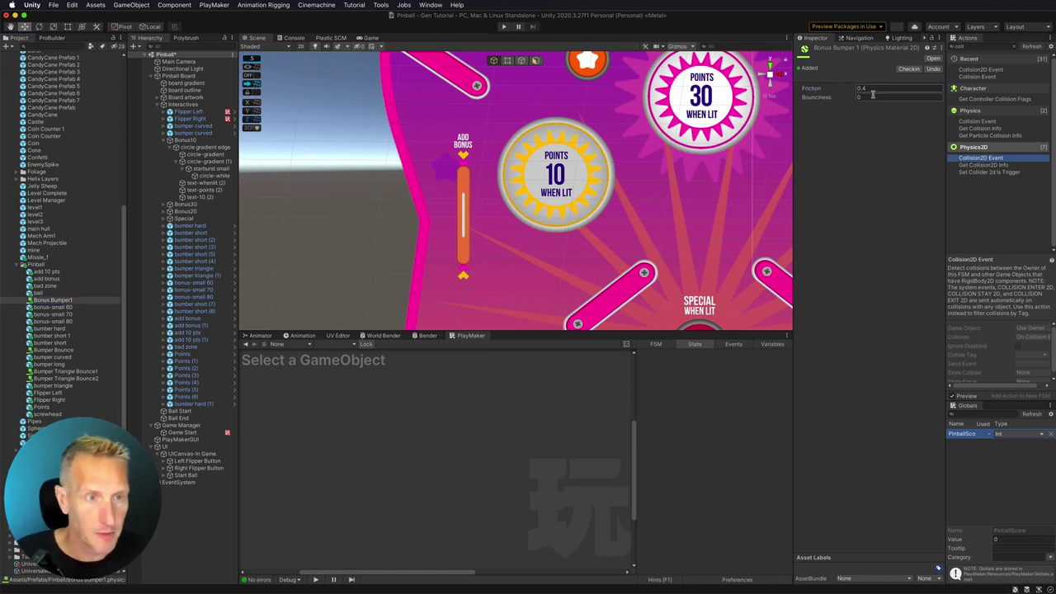
click(873, 95)
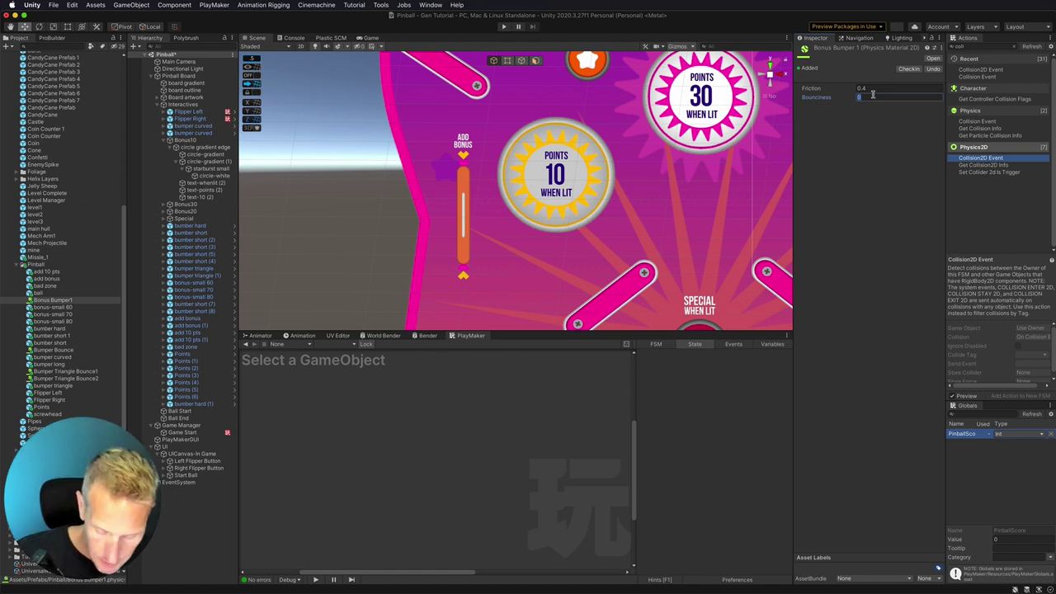
text(.3)
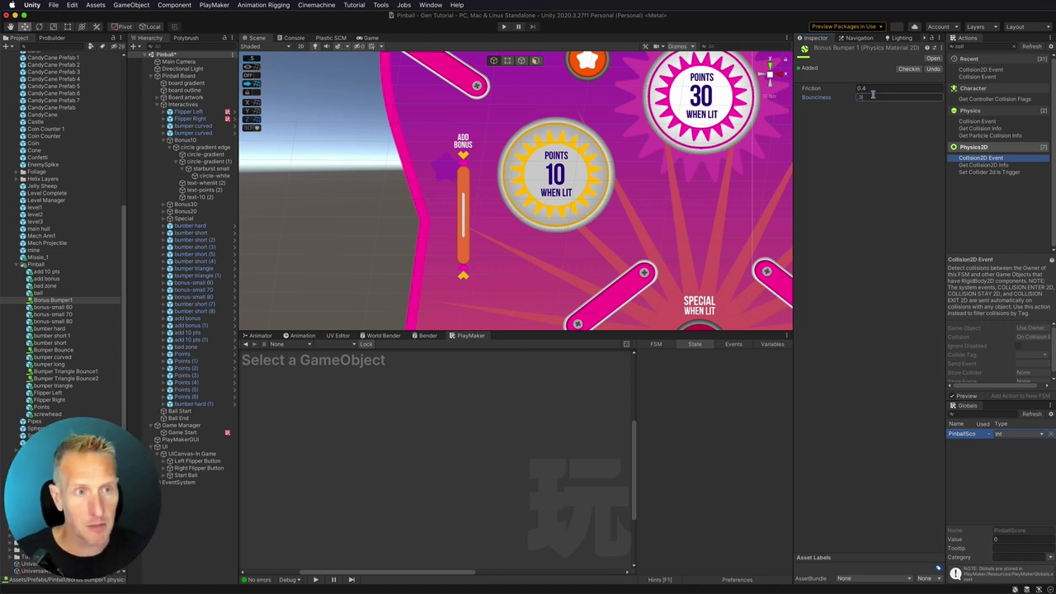
click(39, 302)
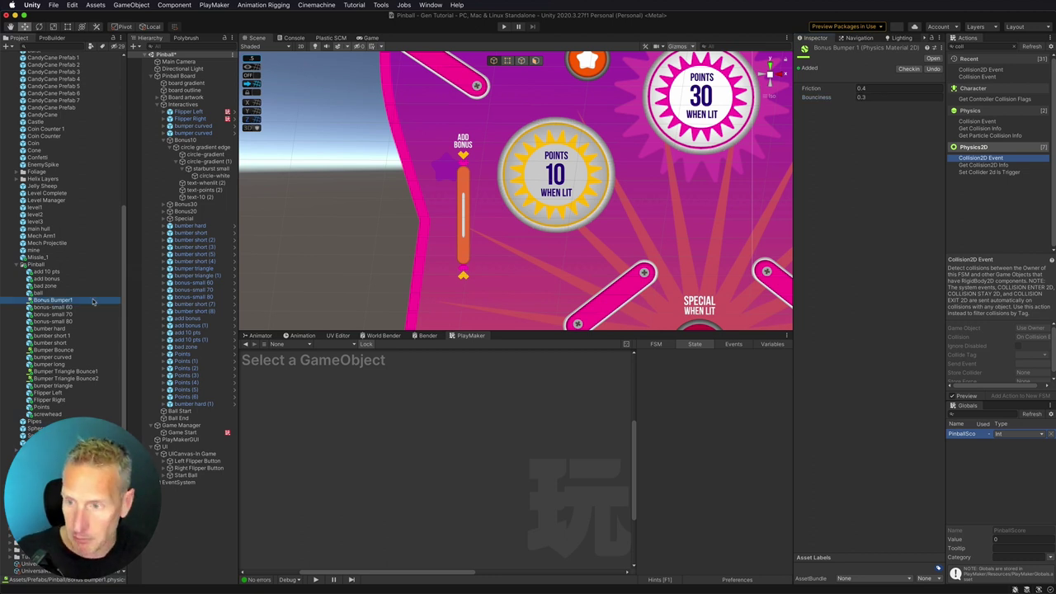
- Duplicate it as Bonus Bumper2 with friction 0.3 and bounciness 1.2
key(super+d)
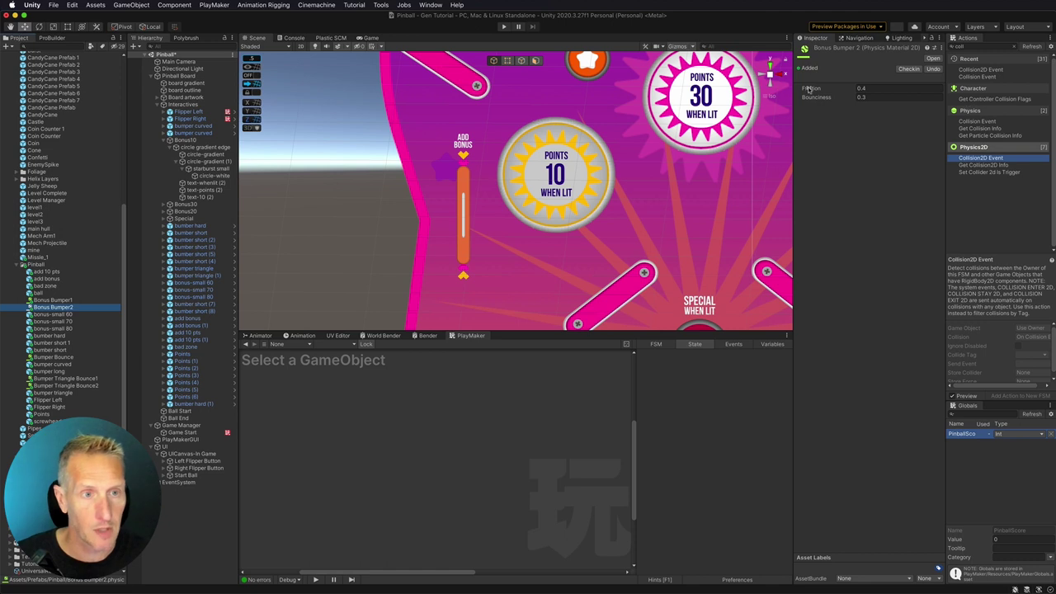
click(866, 88)
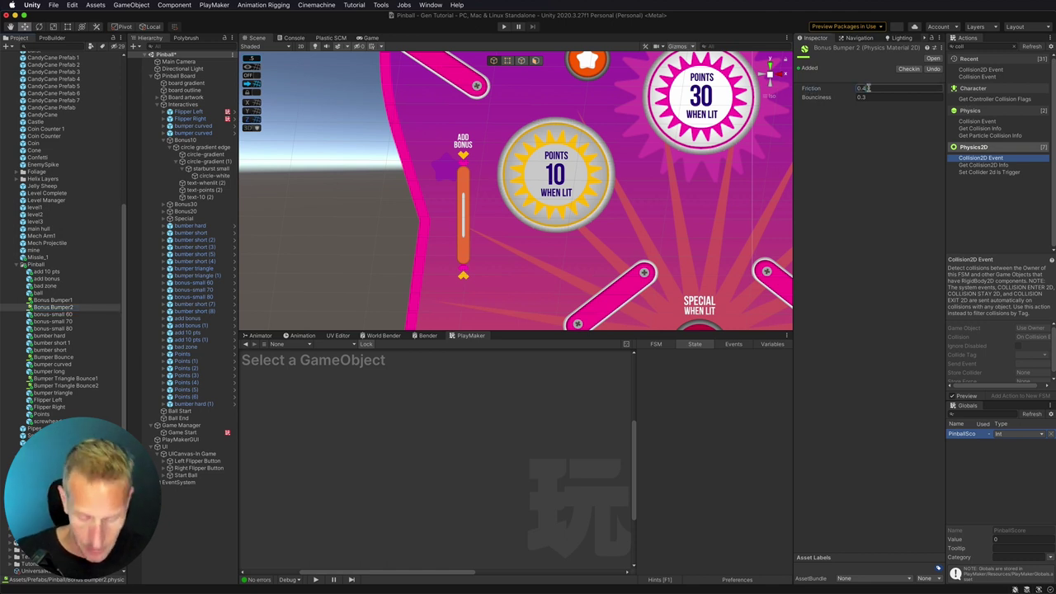
text(0.3)
key(Tab)
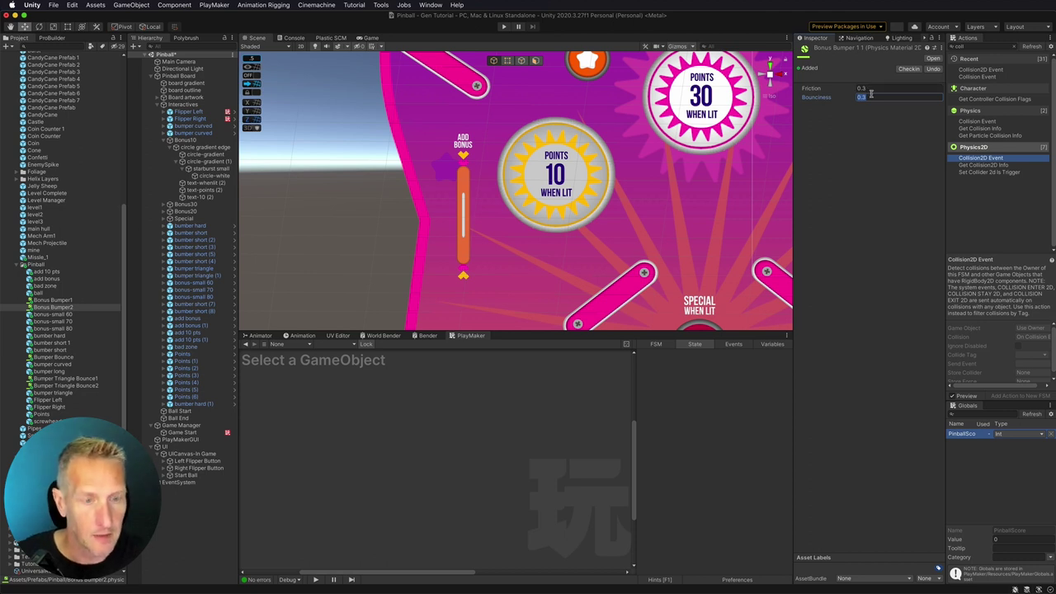
text(1.2)
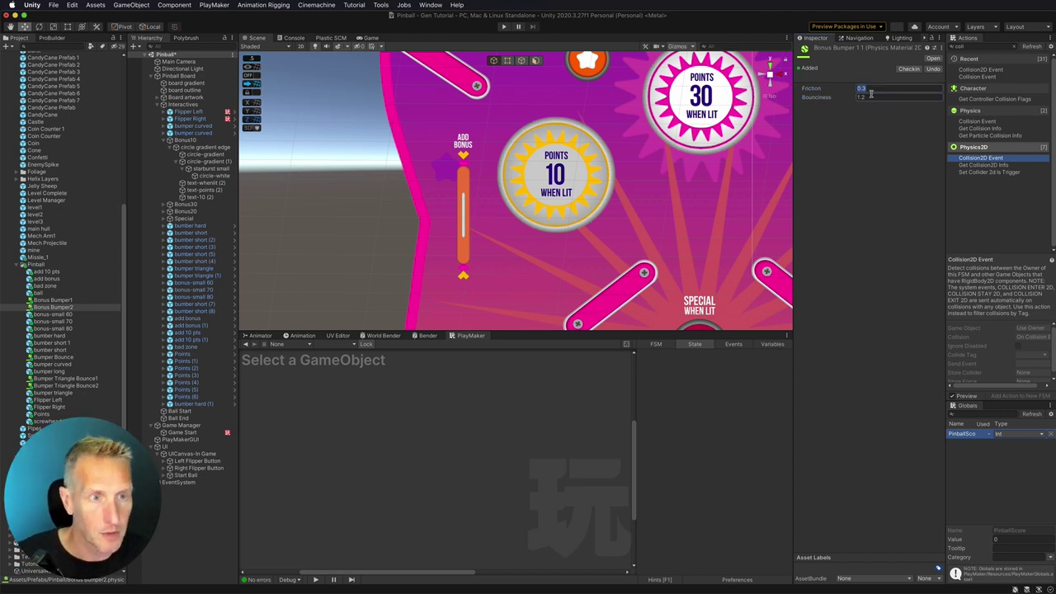
key(Return)
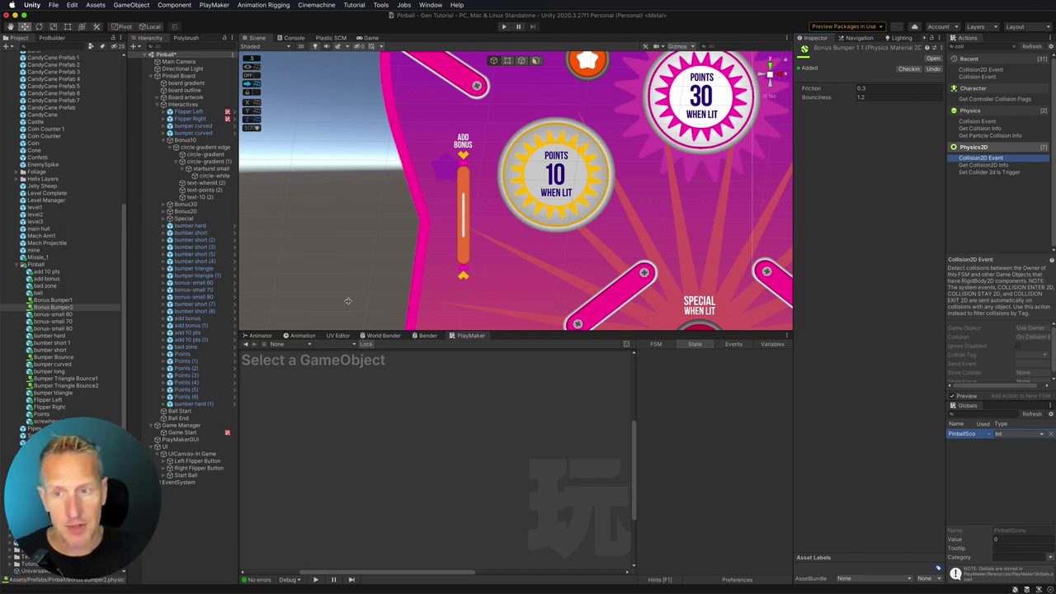
click(195, 141)
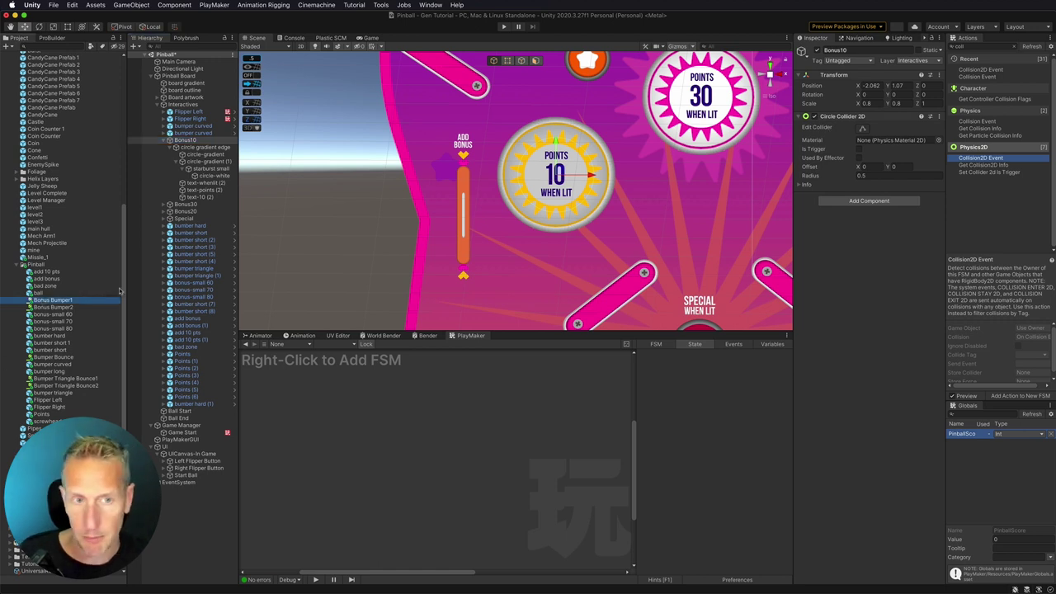
- Assign Bonus Bumper1 to the Material slot of Bonus10's Circle Collider 2D
drag(768, 153, 890, 142)
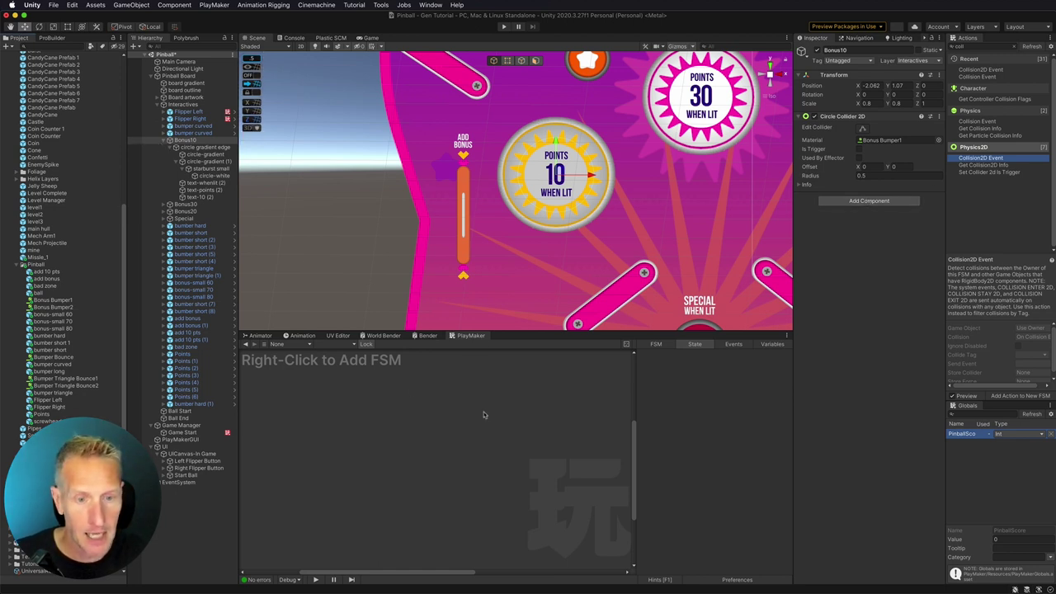
- Add a PlayMaker FSM to Bonus10 and name it Timer
right_click(489, 382)
click(528, 384)
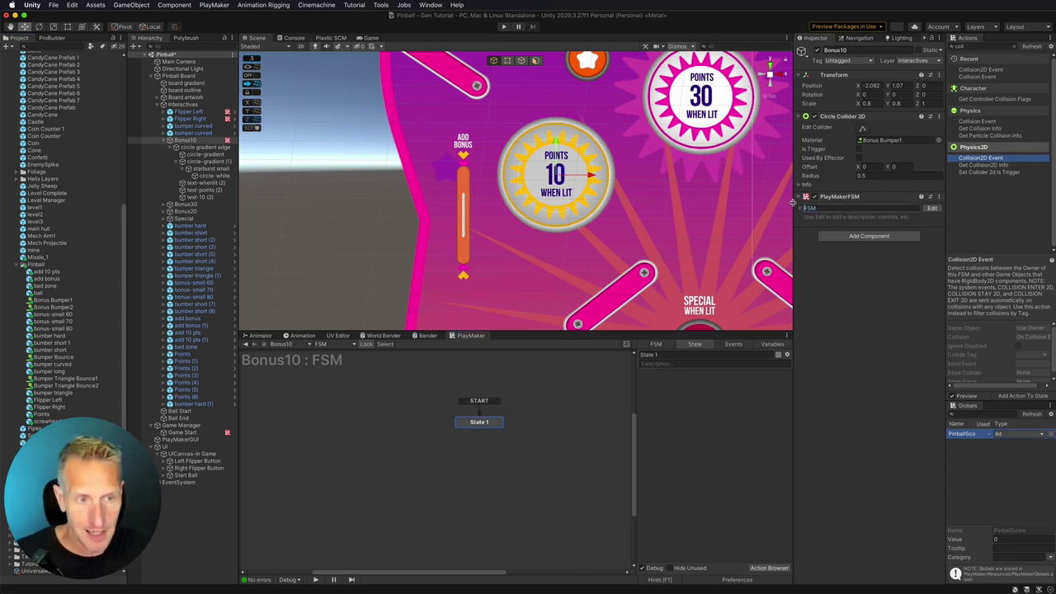
drag(824, 209, 802, 207)
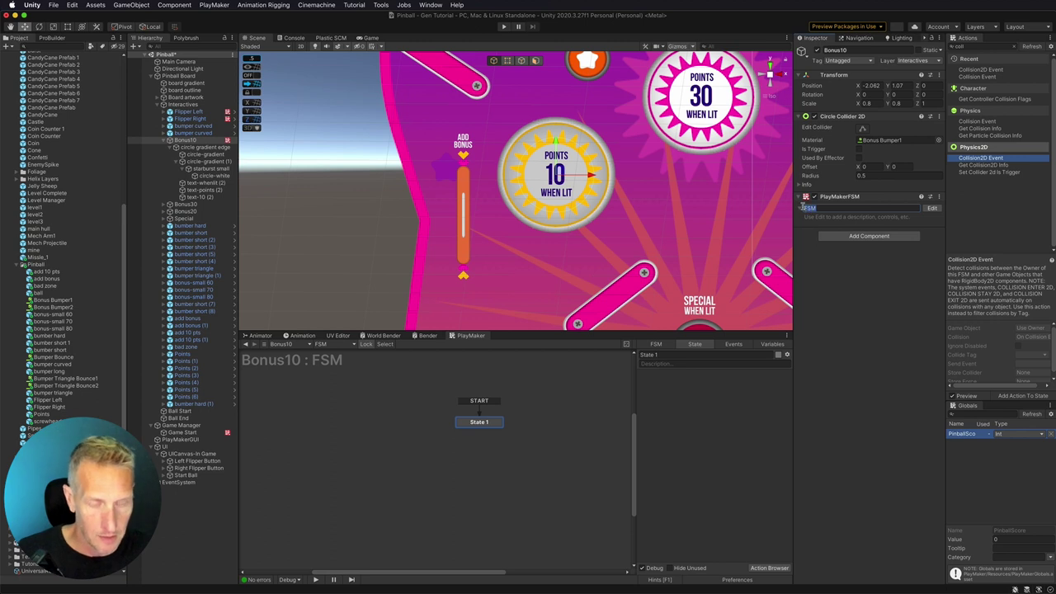
text(Trme)
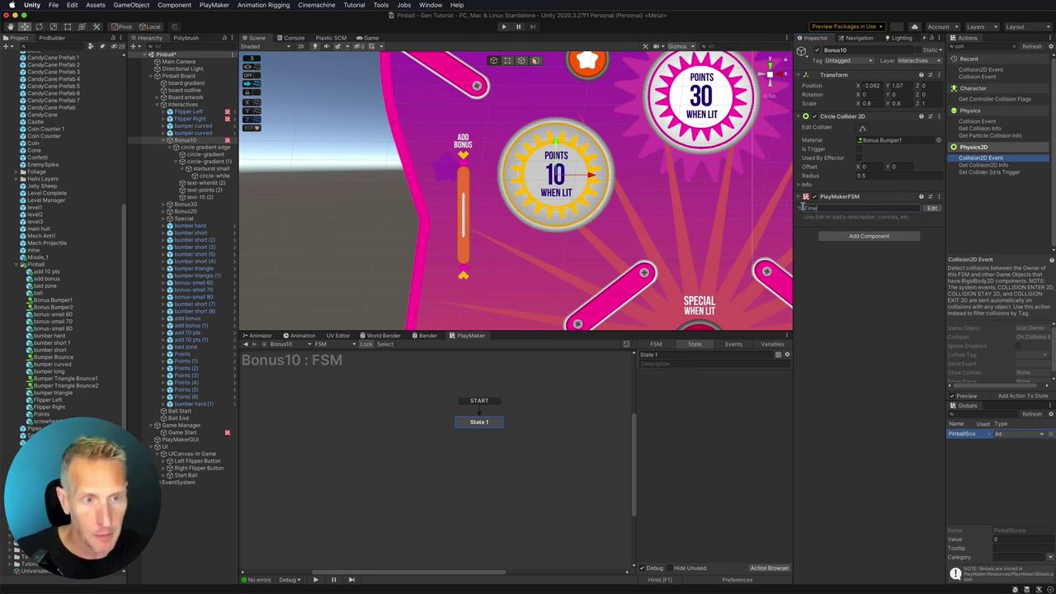
text(r)
key(Return)
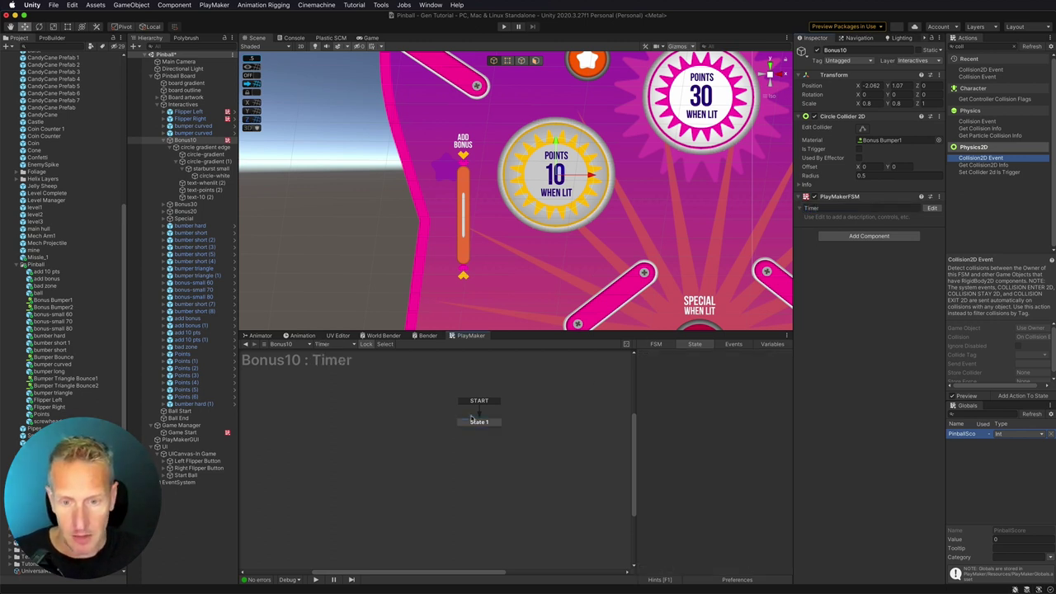
- Rename the starting state to Bonus Off
click(481, 423)
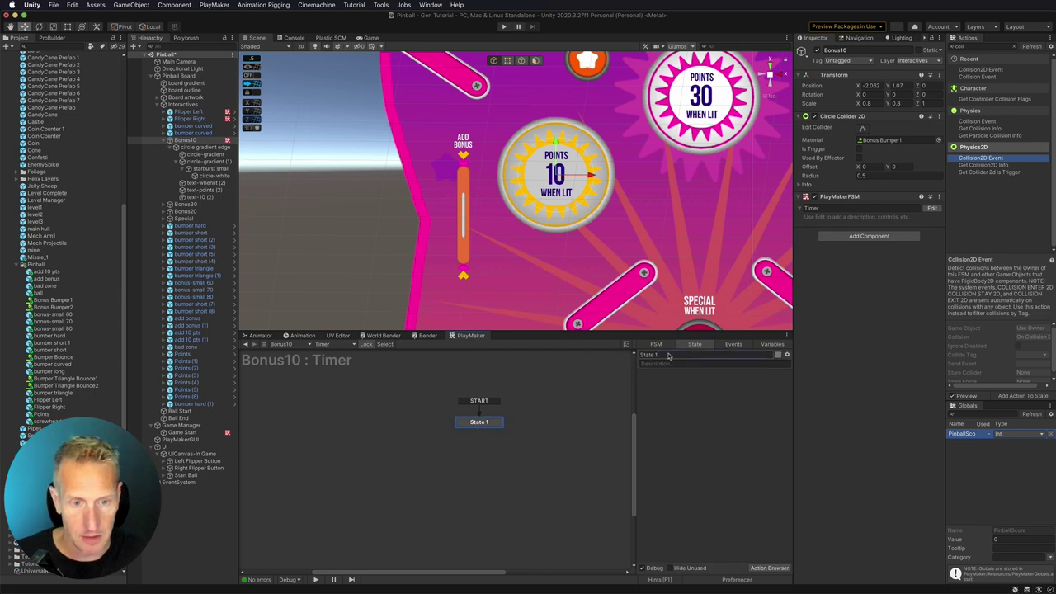
click(668, 355)
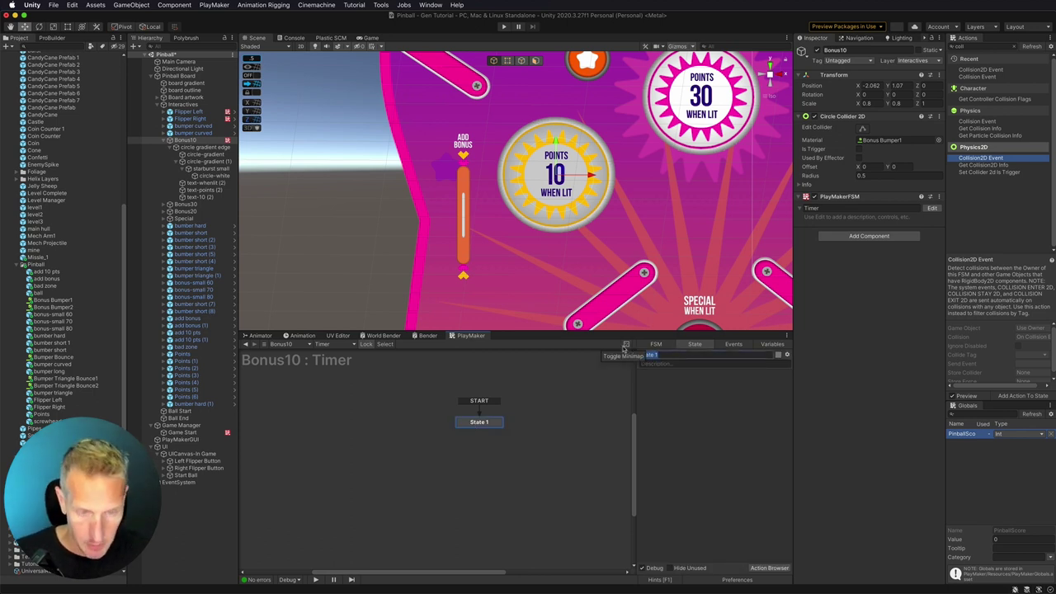
text(Bo)
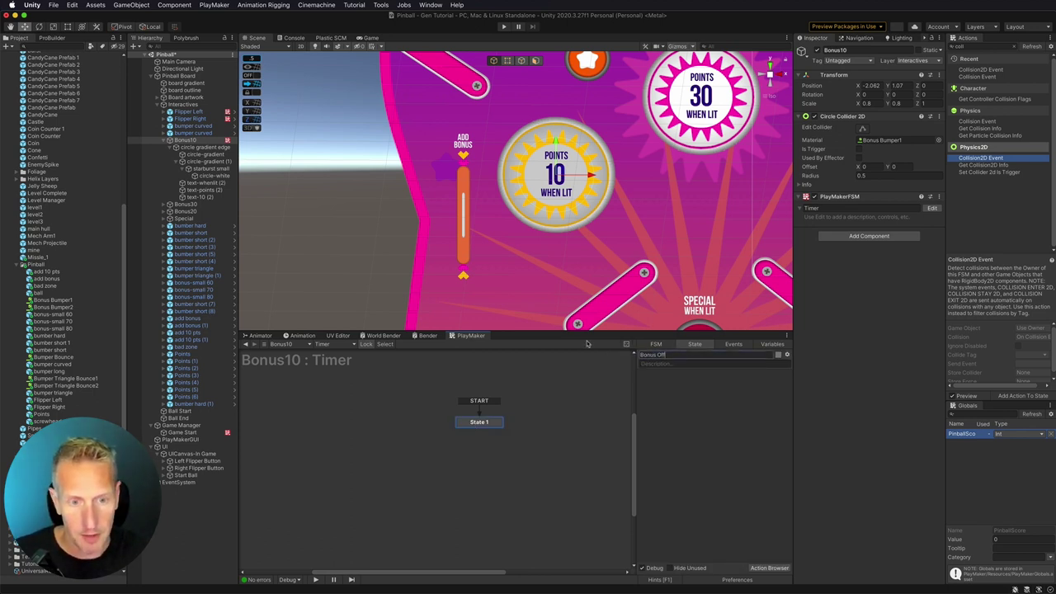
text(nus Off)
key(Return)
- Add a second state named Bonus On to the Timer graph
right_click(519, 424)
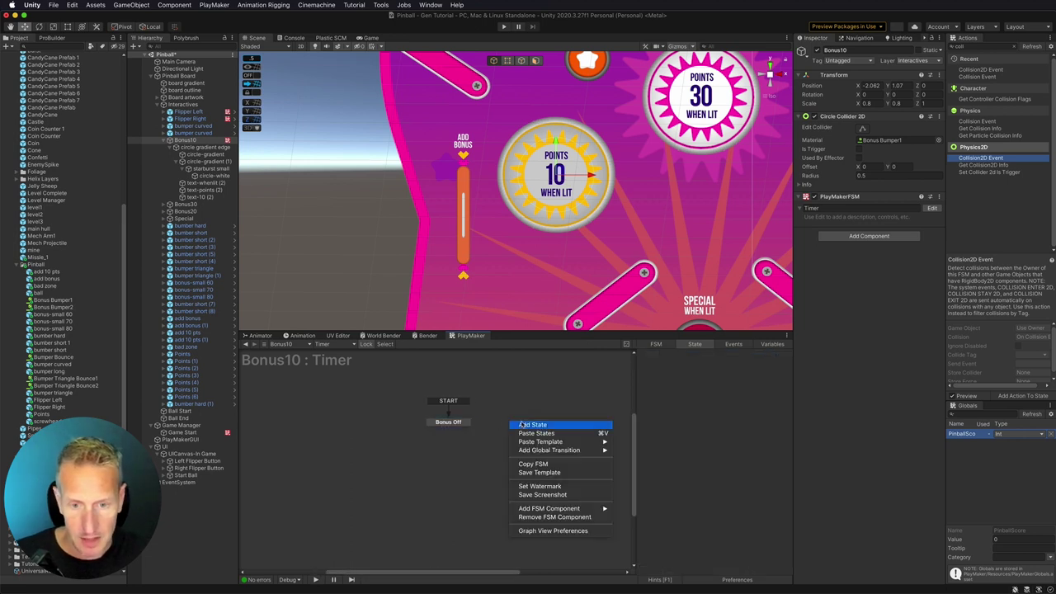
click(532, 426)
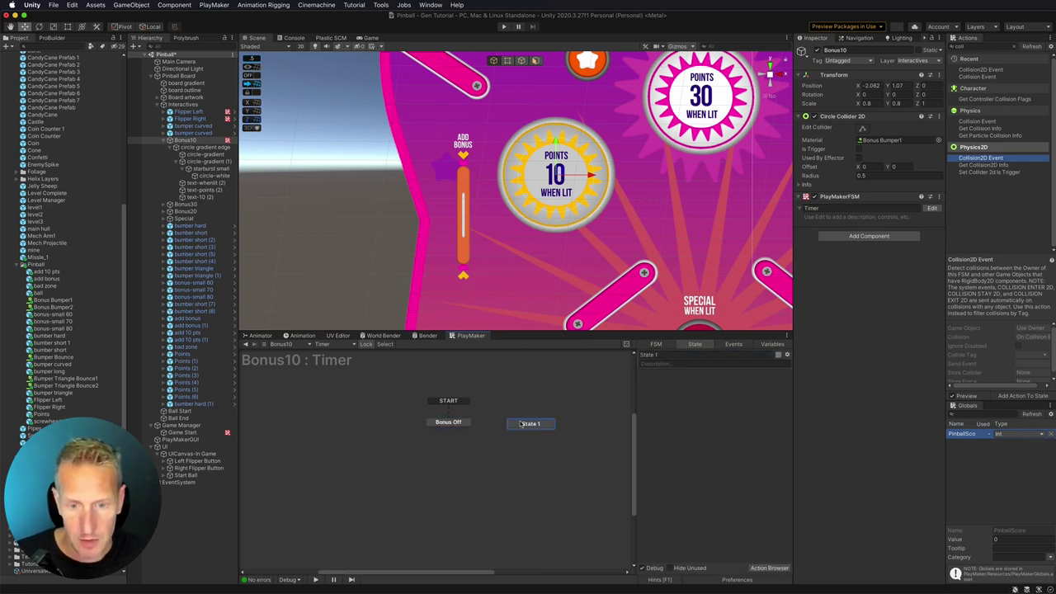
click(671, 352)
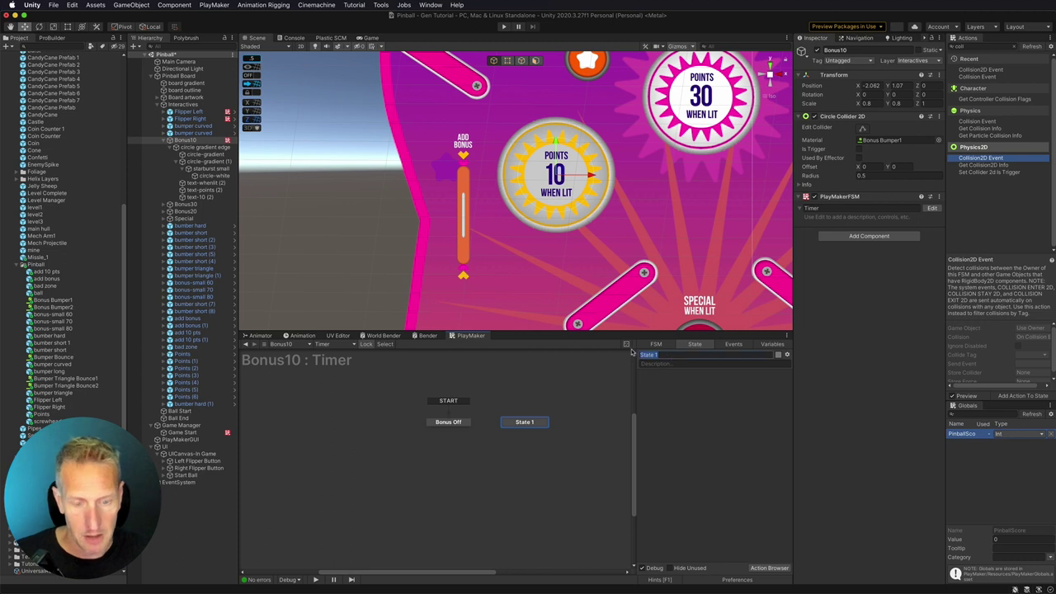
text(Bon)
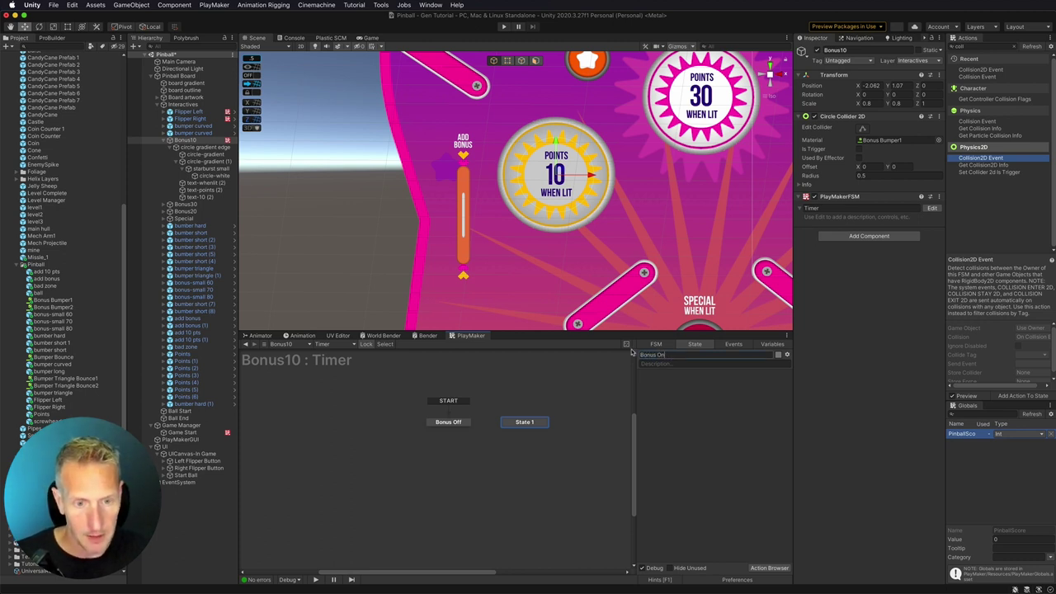
text(us On)
key(Return)
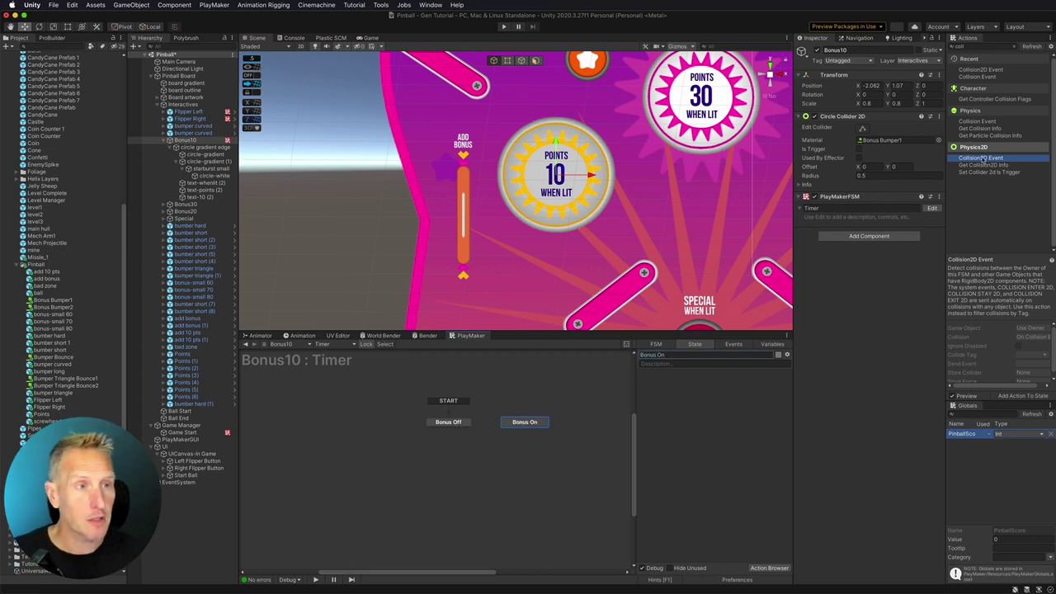
click(964, 47)
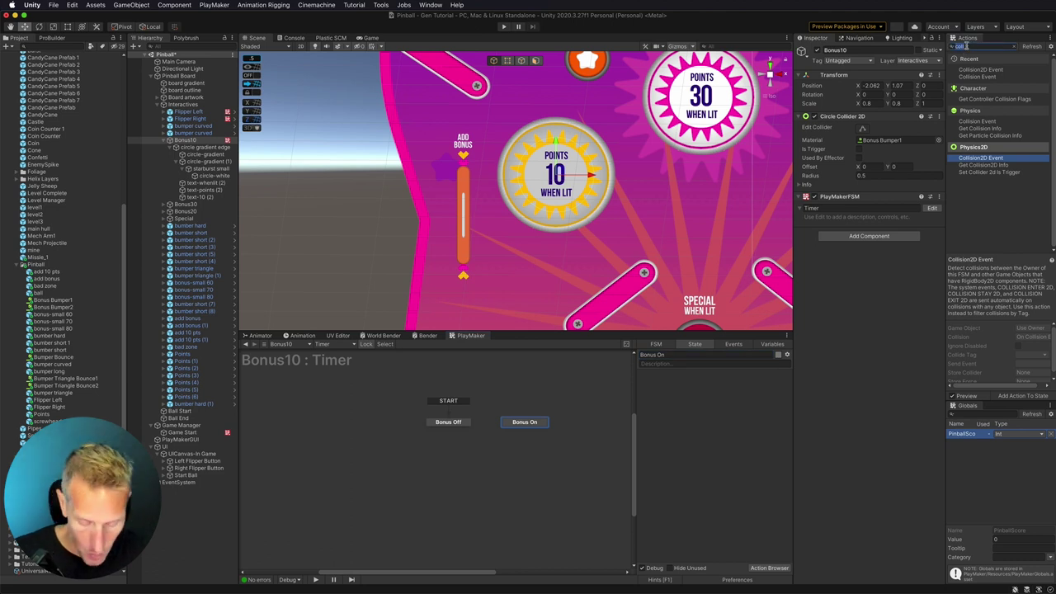
- Give Bonus Off a Random Wait action of 3 to 4 seconds
text(wait)
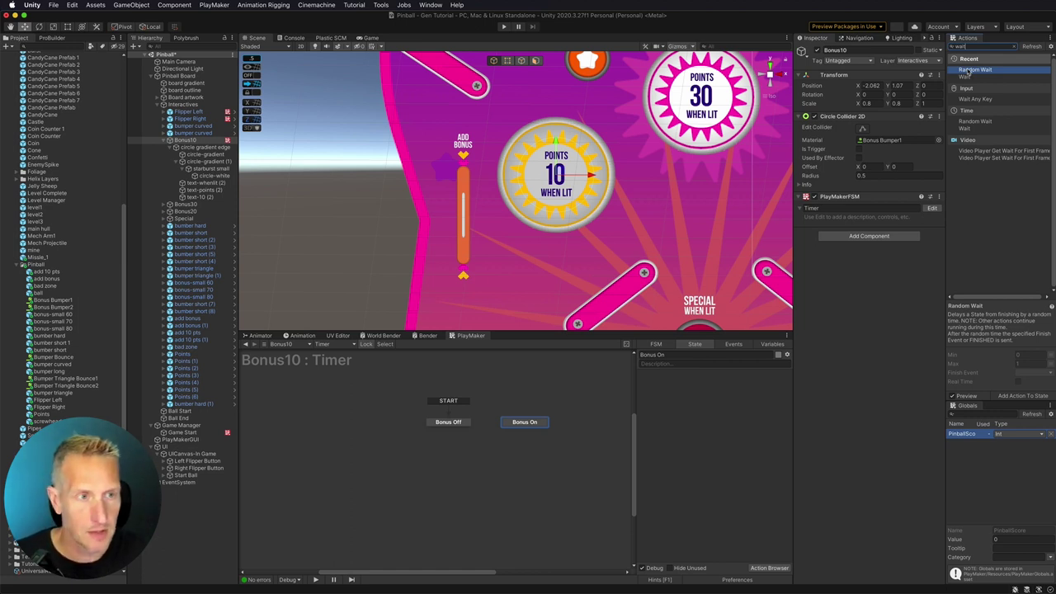
click(440, 421)
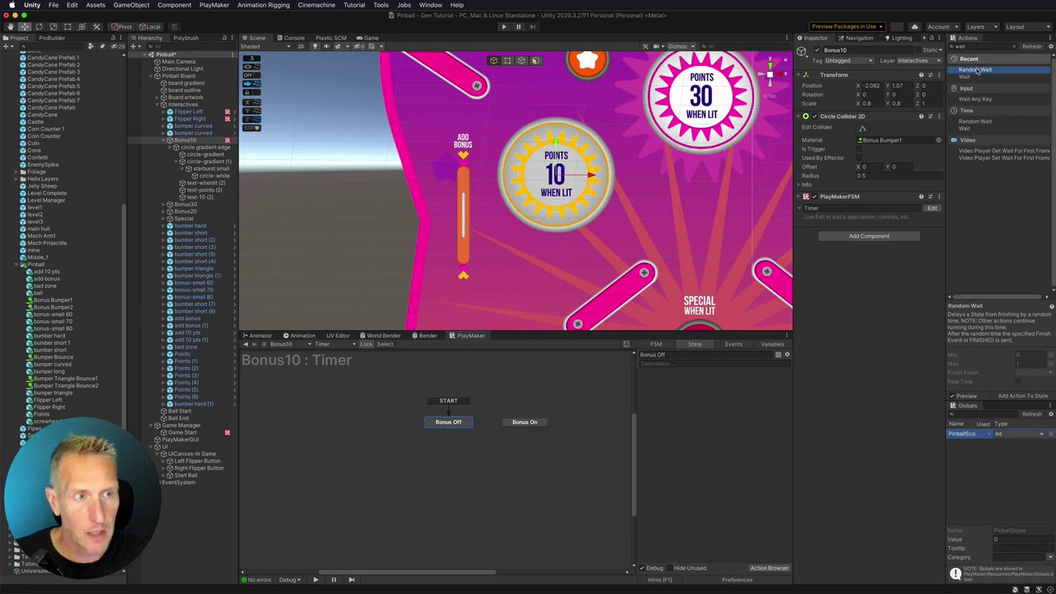
drag(977, 71, 753, 386)
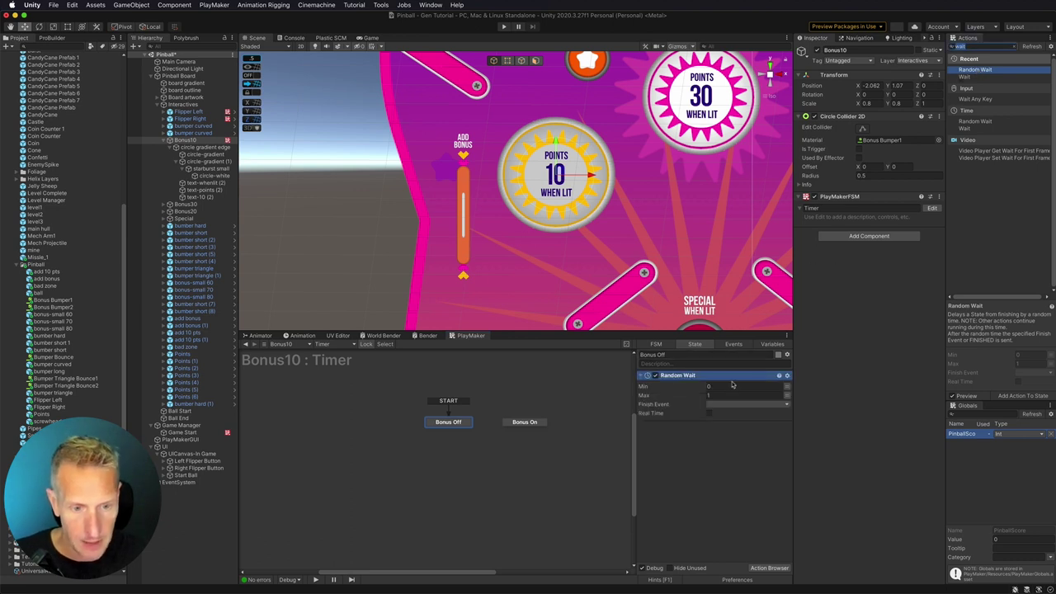
click(725, 386)
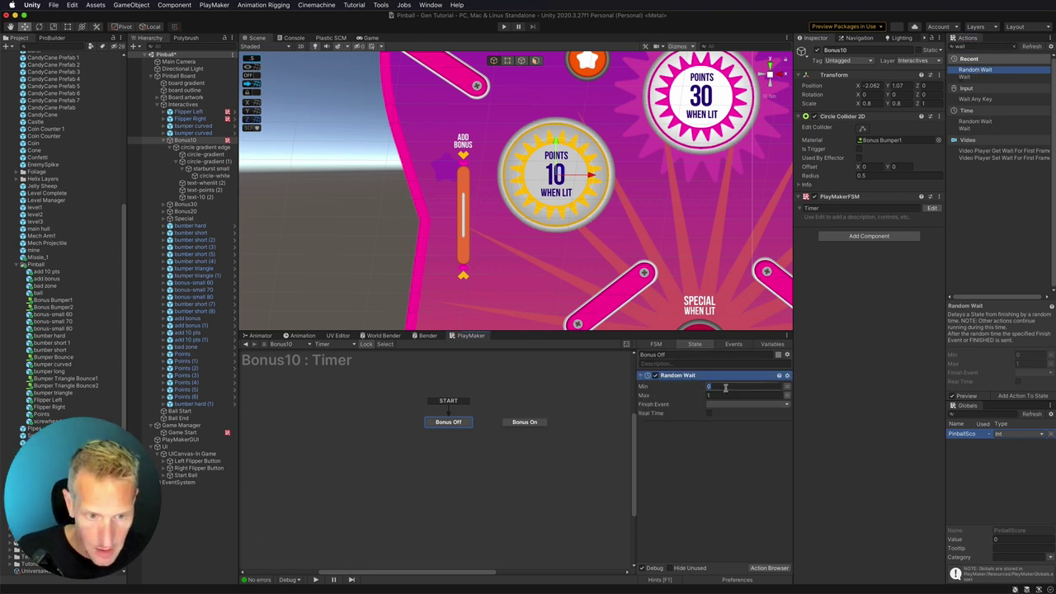
text(3)
key(Tab)
key(Return)
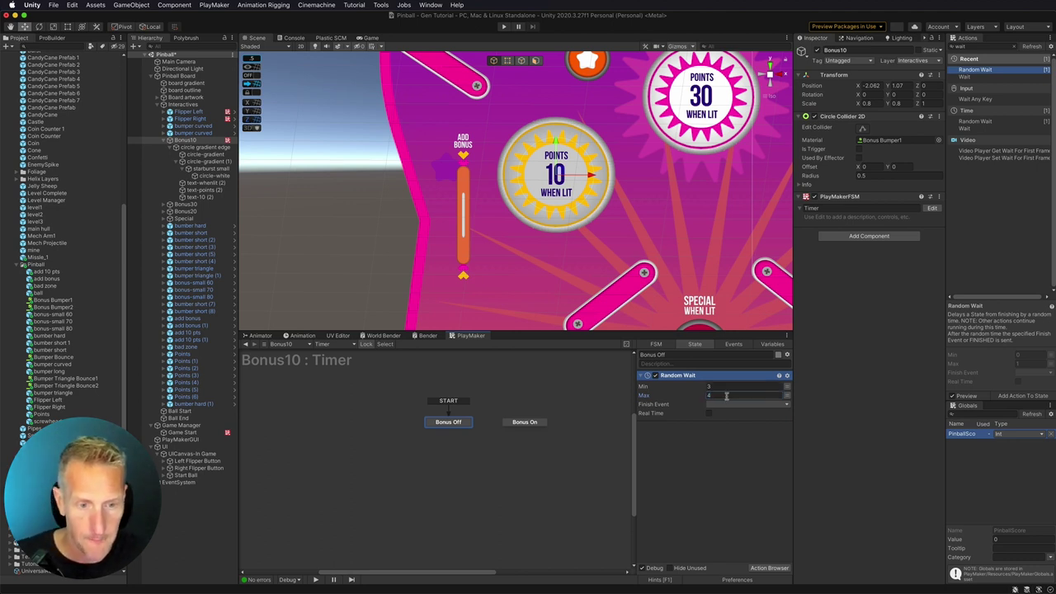
- Set a new Bonus On finish event and link it to the Bonus On state
click(728, 404)
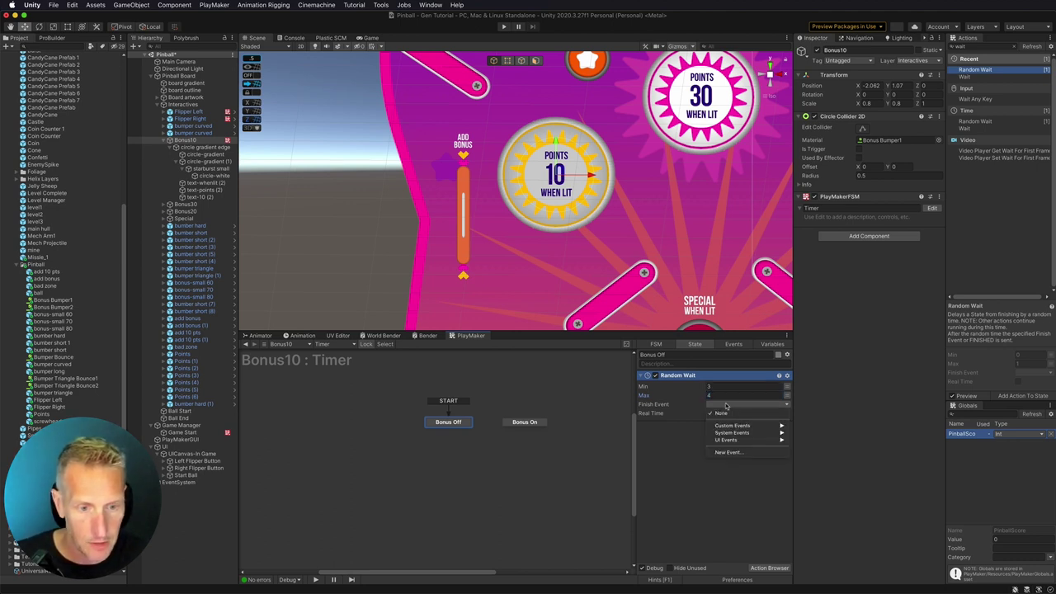
click(725, 452)
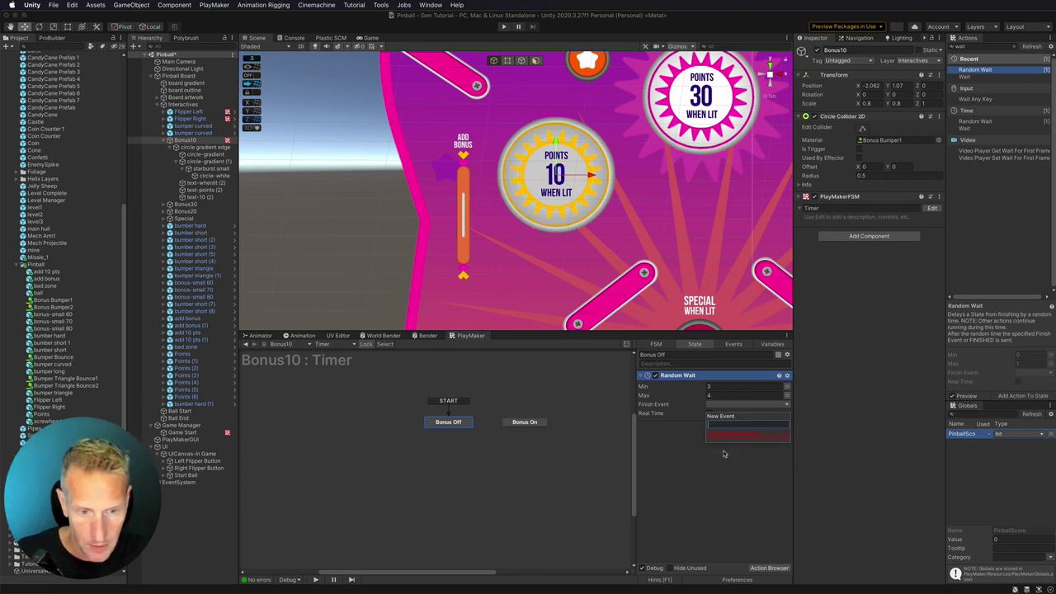
text(Bonus On)
key(Return)
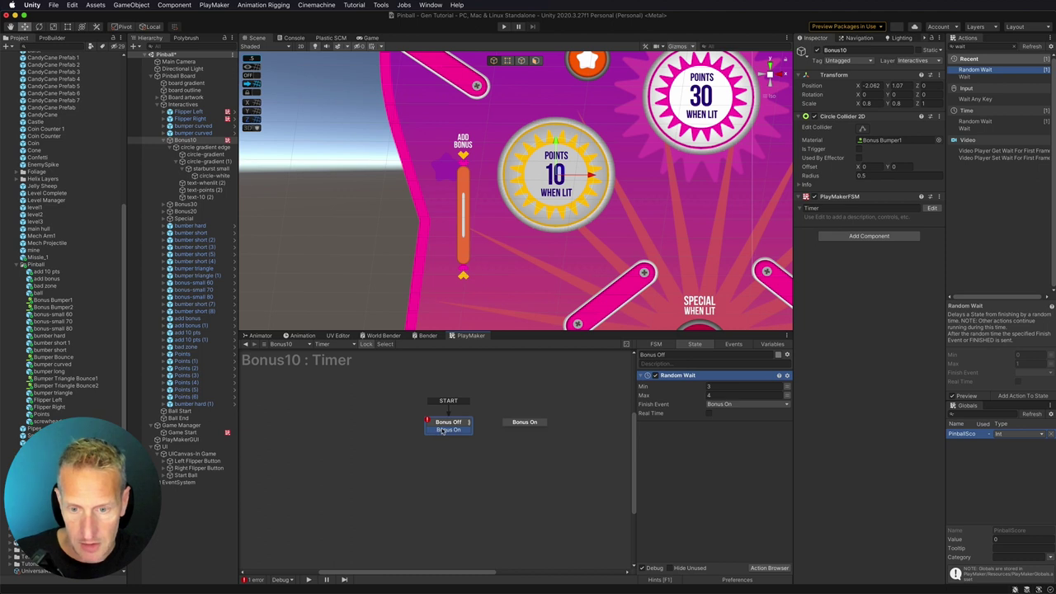
drag(447, 430, 525, 422)
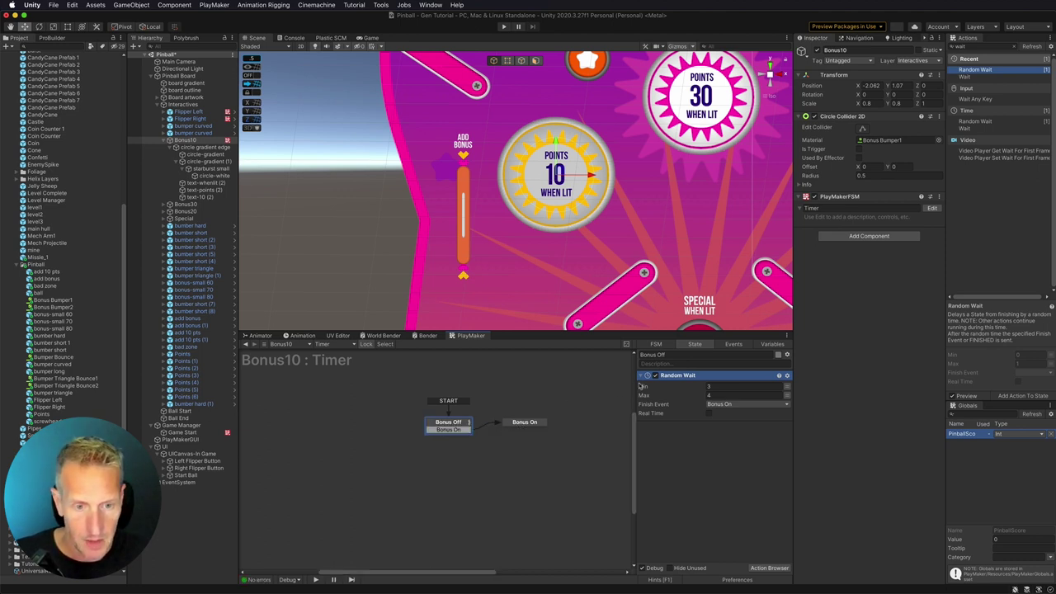
click(515, 424)
- Set Bonus On's Random Wait to a minimum of 1 and maximum of 2 seconds
click(711, 386)
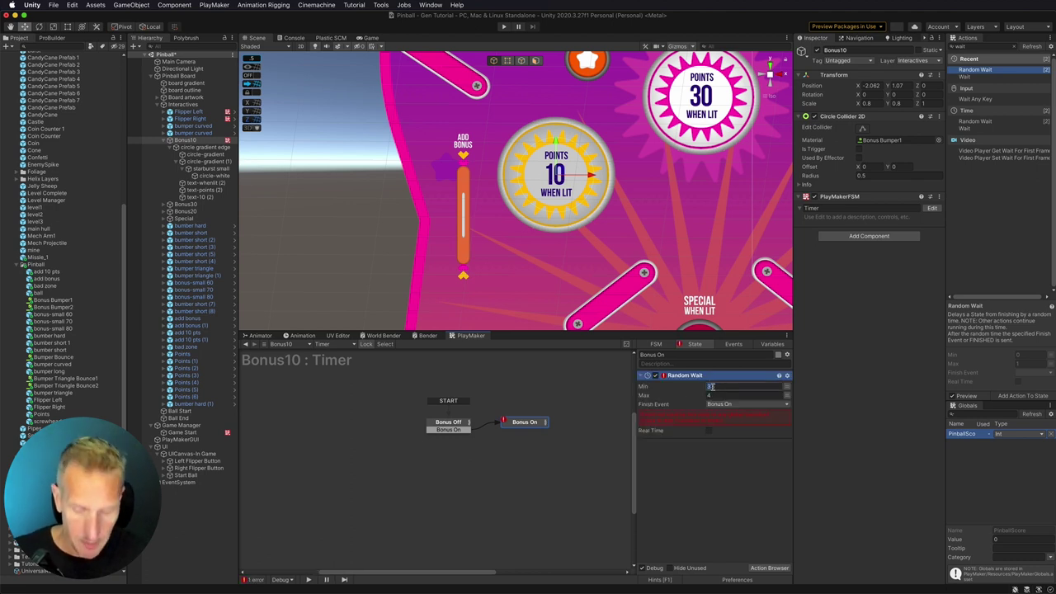
text(1)
key(Tab)
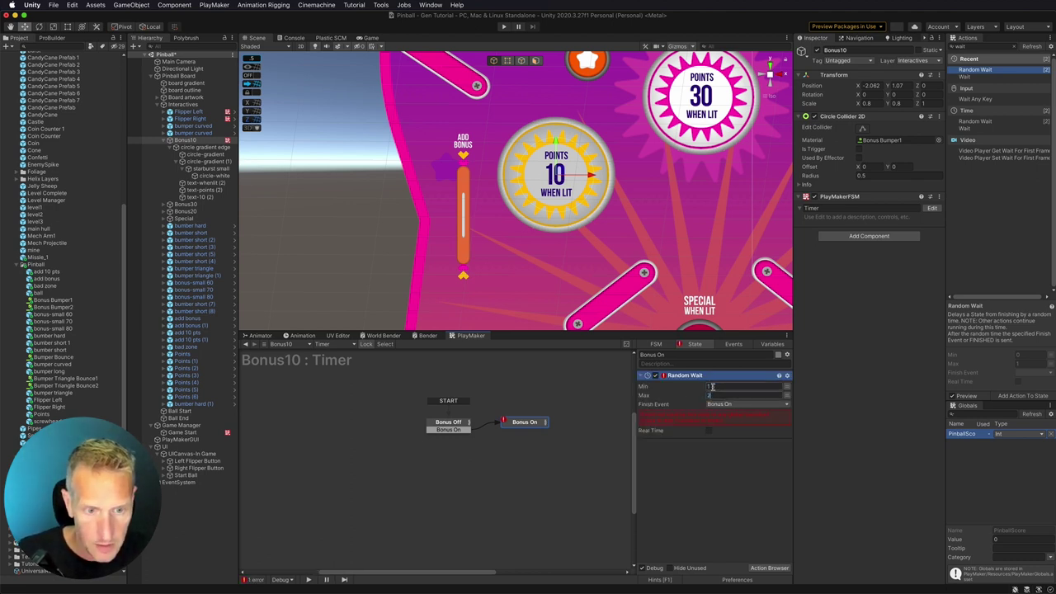
text(2)
- Fire a new Bonus Off finish event whose transition loops back to Bonus Off
click(728, 406)
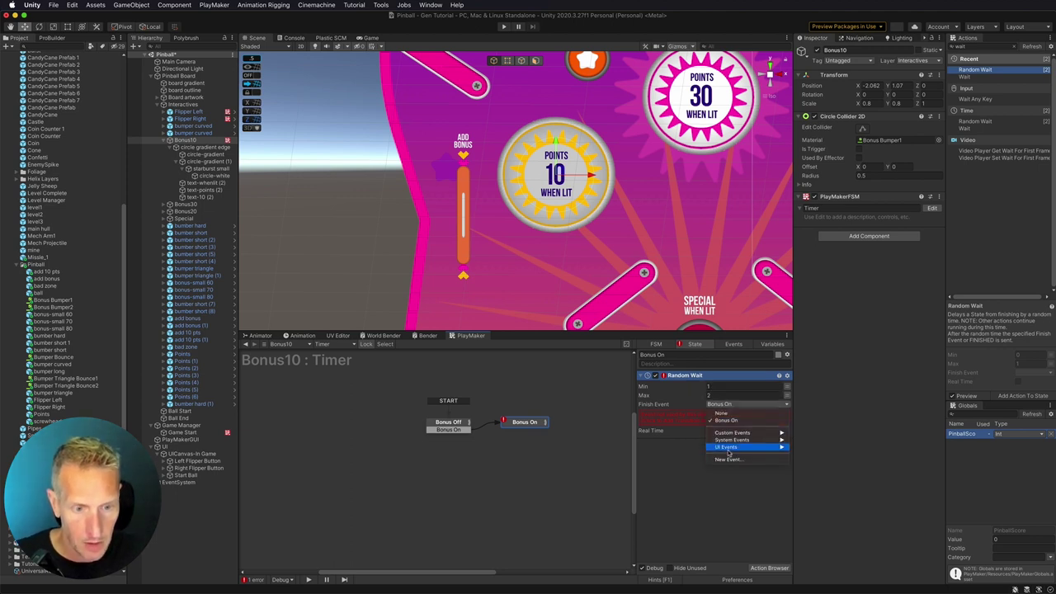
click(729, 458)
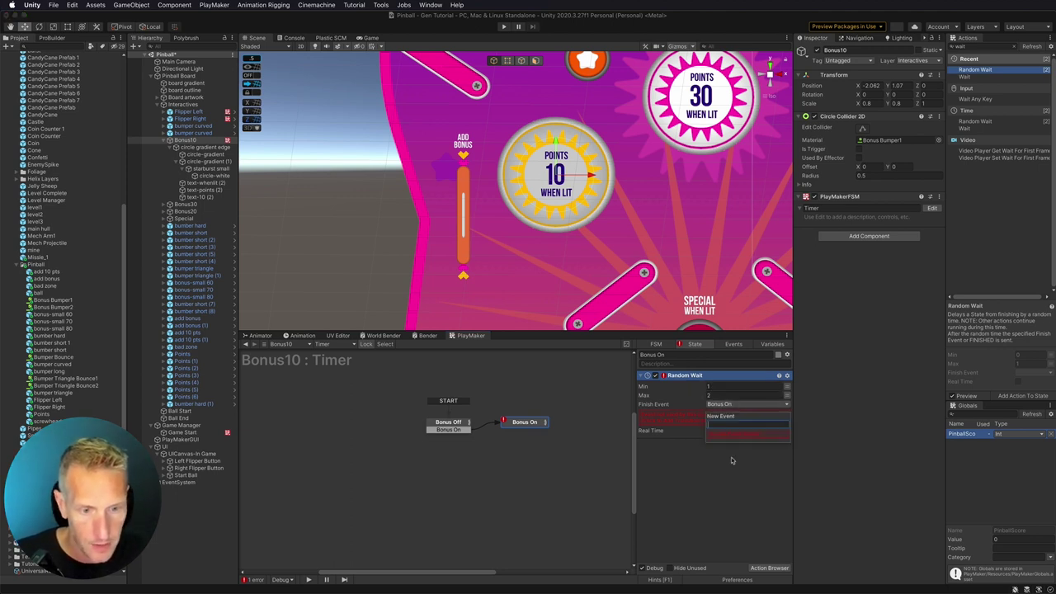
text(Bonus Off)
key(Return)
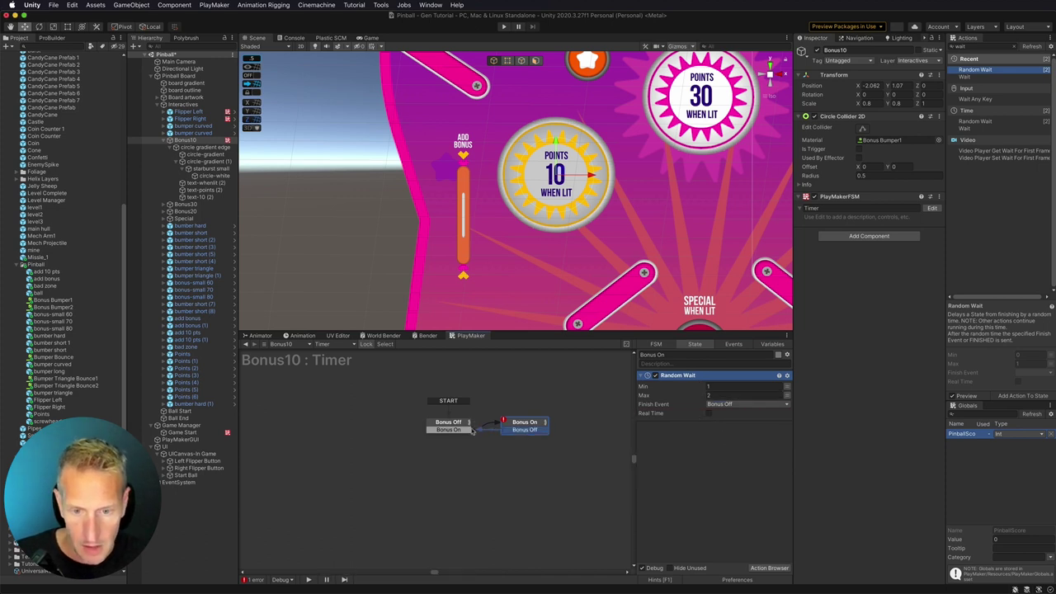
drag(525, 430, 449, 429)
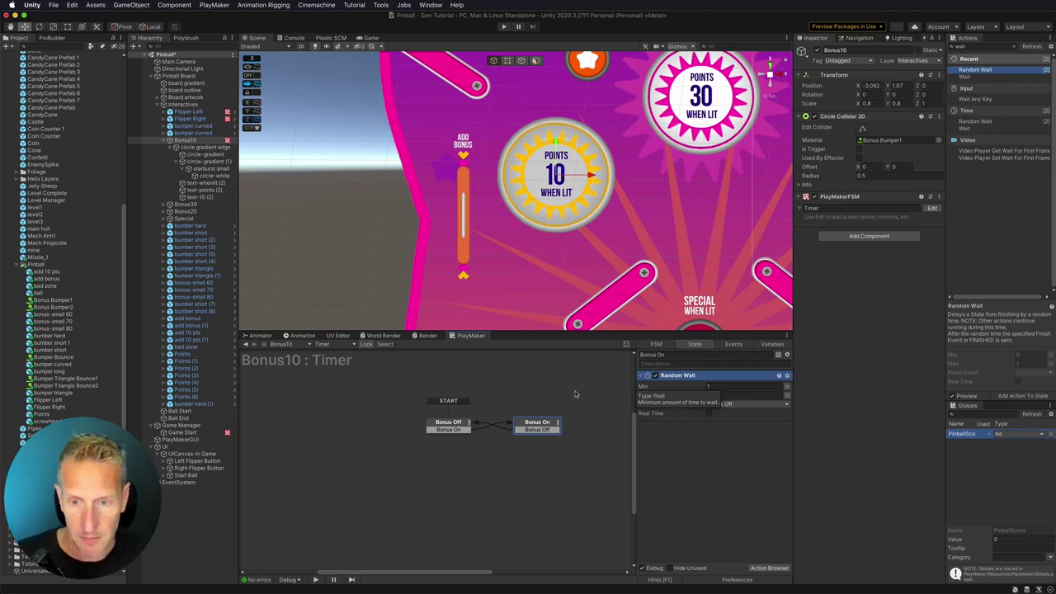
- Add a second FSM named Bonus to Bonus10, its first state renamed Bonus Off
click(347, 348)
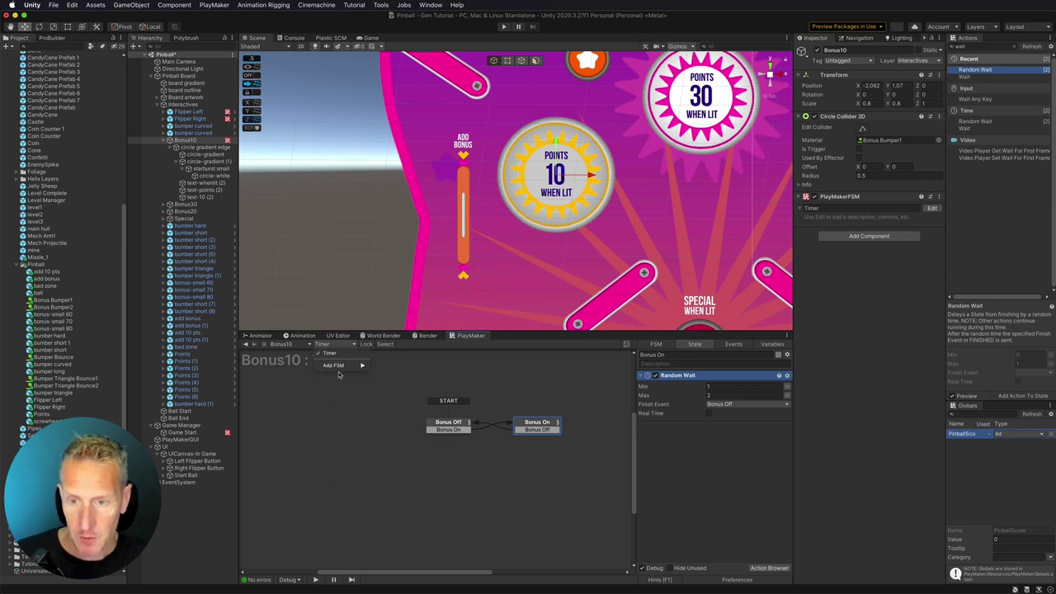
mouse_move(334, 366)
click(384, 366)
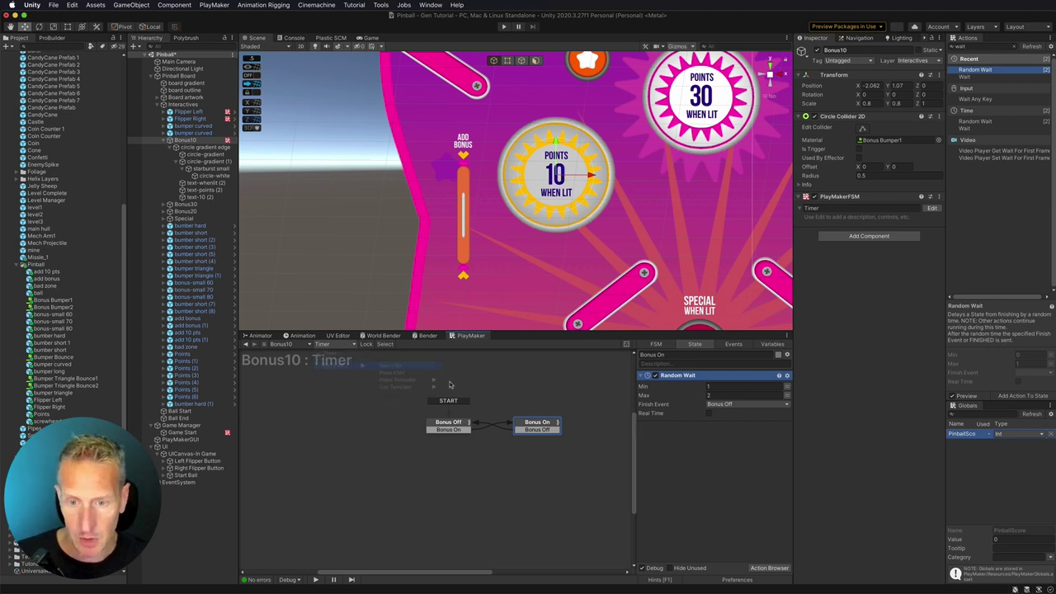
mouse_move(314, 431)
mouse_down()
mouse_move(450, 427)
mouse_move(443, 413)
mouse_up()
click(837, 243)
text(Bonus Time)
key(Return)
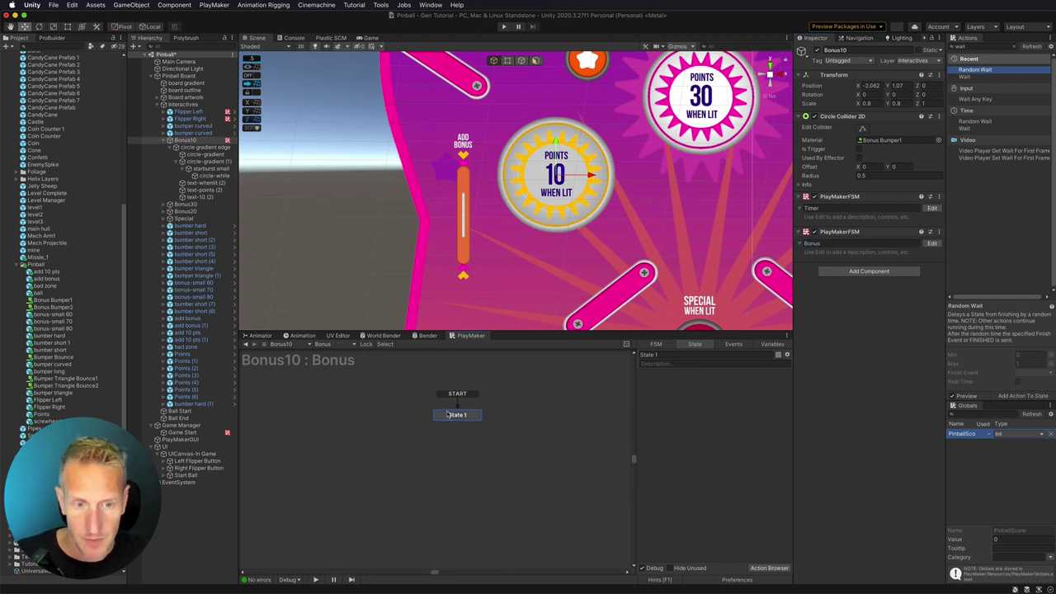
click(668, 354)
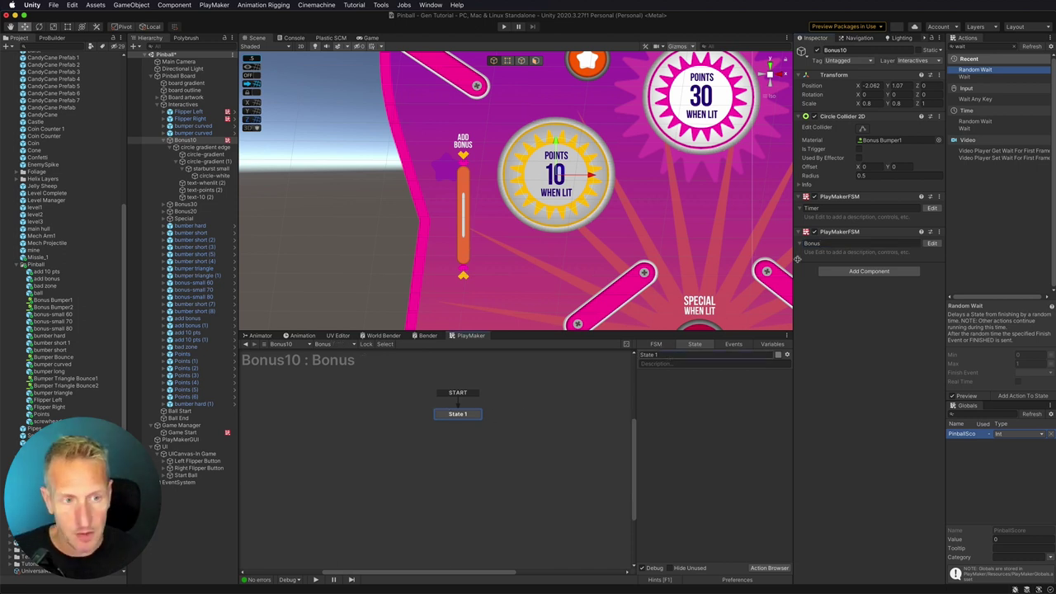
drag(668, 355, 632, 353)
text(Bonus)
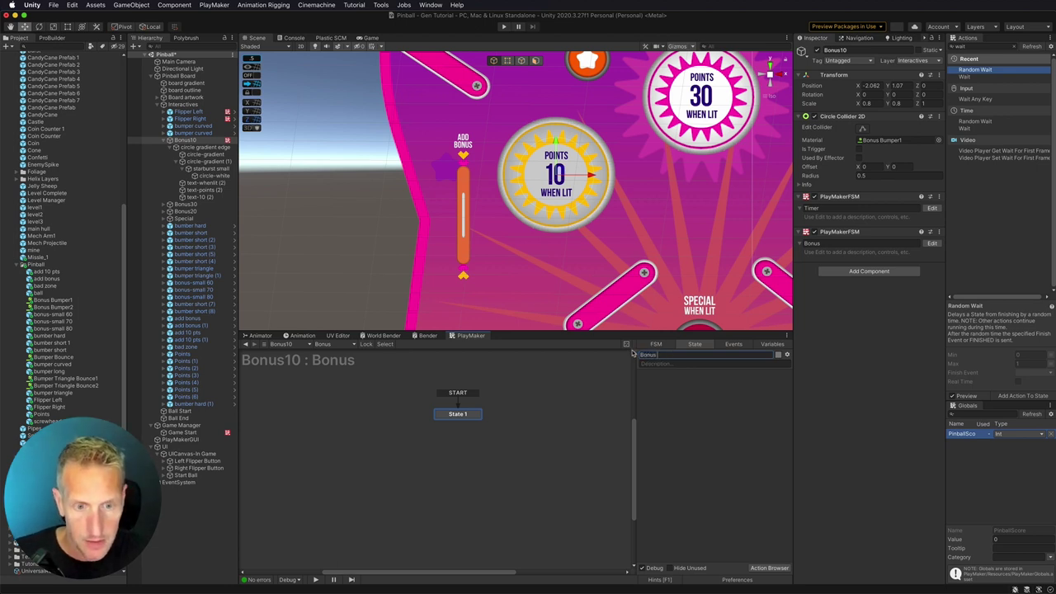
text( Off)
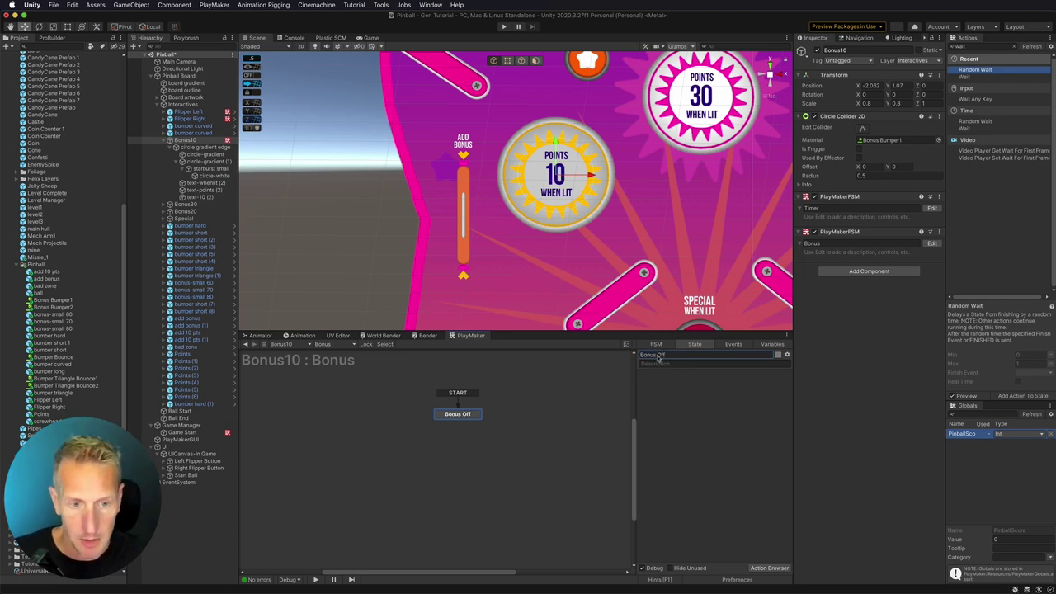
- Add the events Bonus Off and Bonus On in the Events list
click(733, 345)
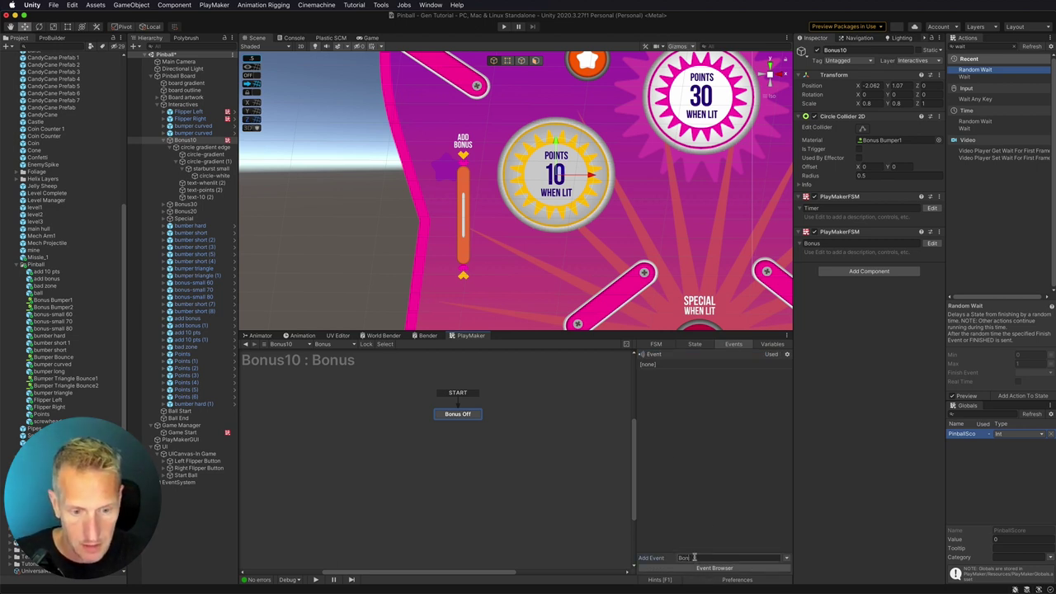
click(694, 557)
text(Bonus Off)
key(Return)
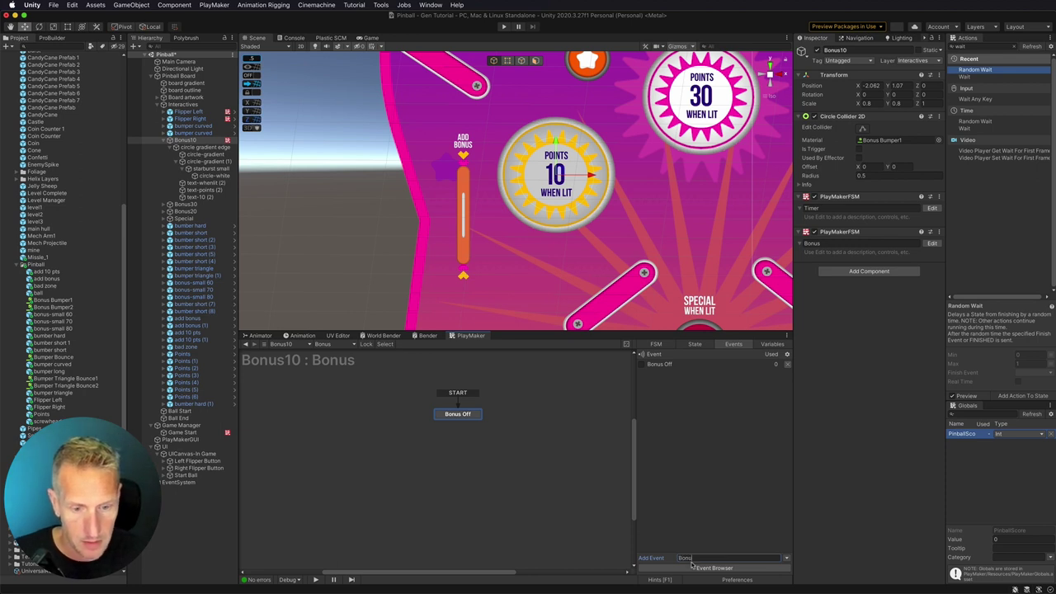
key(Return)
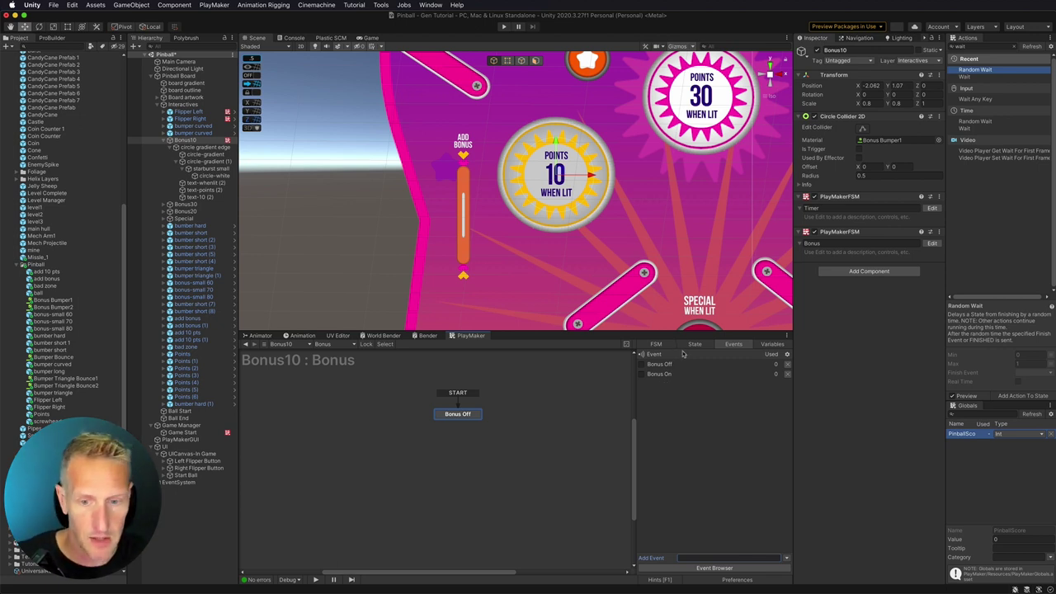
- Add a new state named Bonus On to the Bonus FSM
click(460, 415)
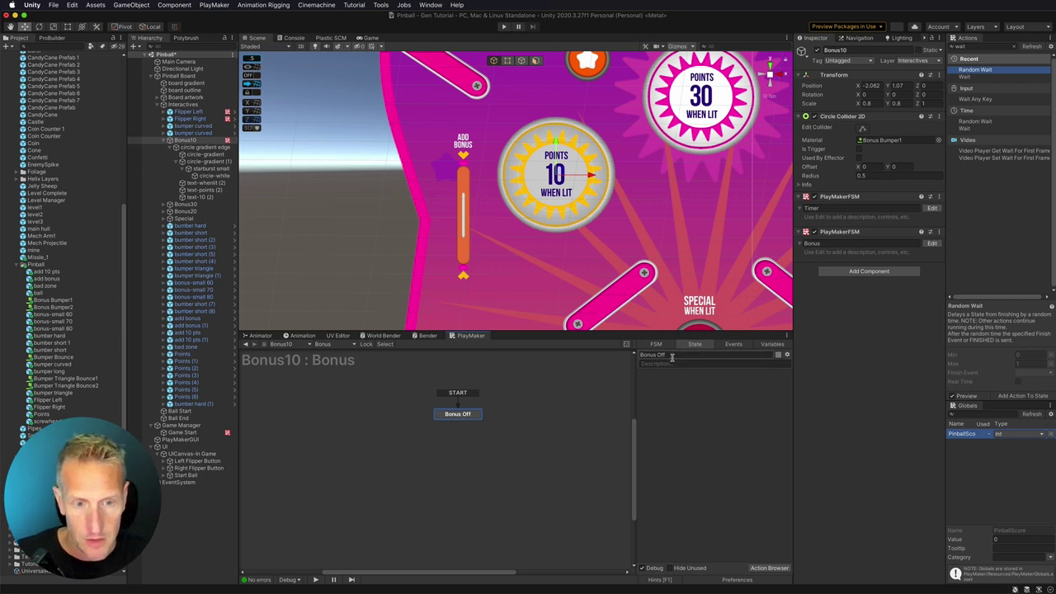
right_click(513, 413)
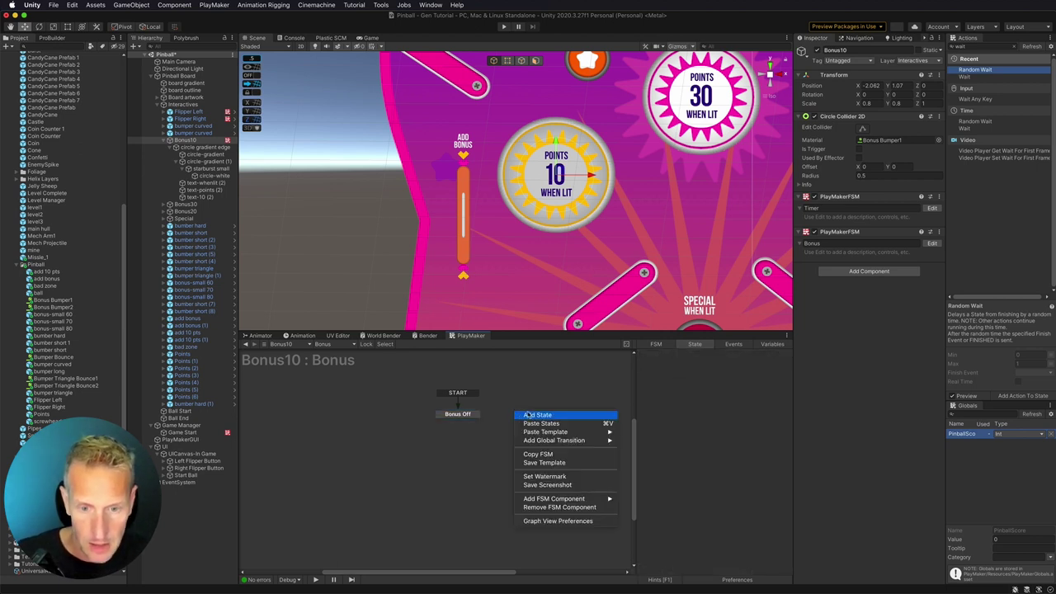
click(527, 415)
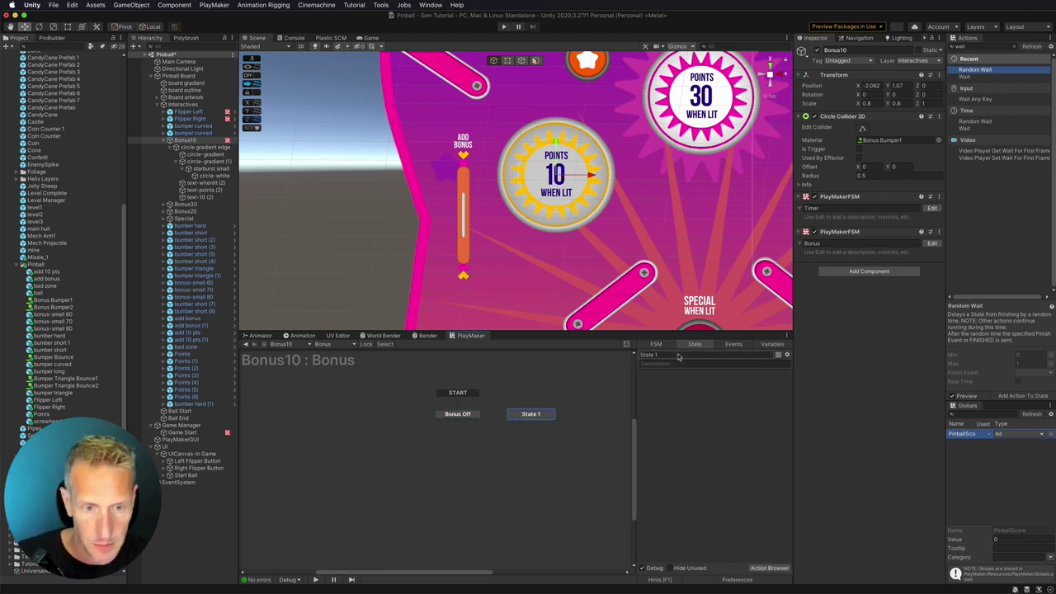
text(Bonus)
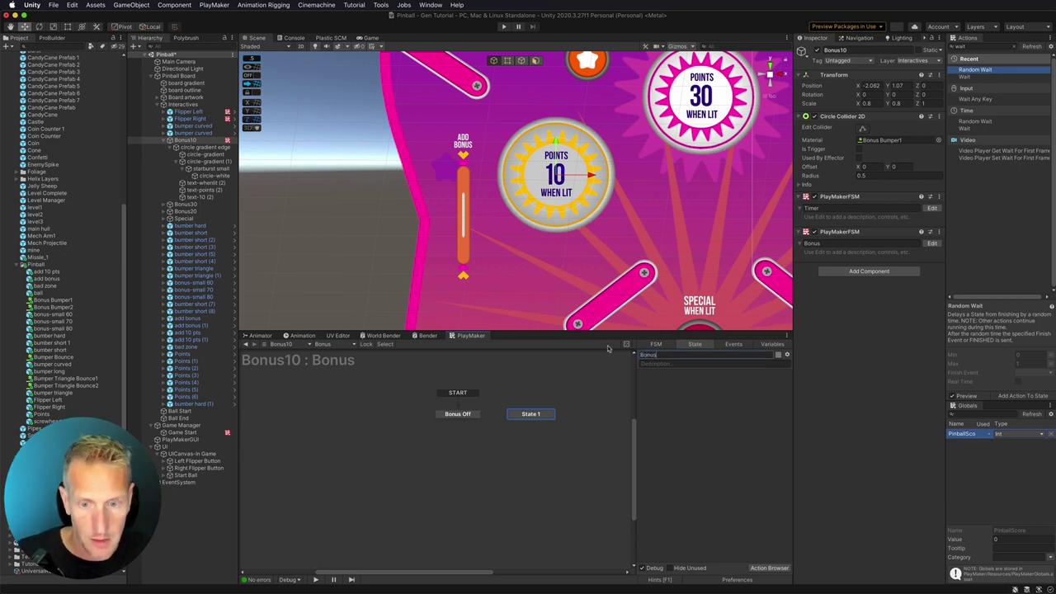
text( On)
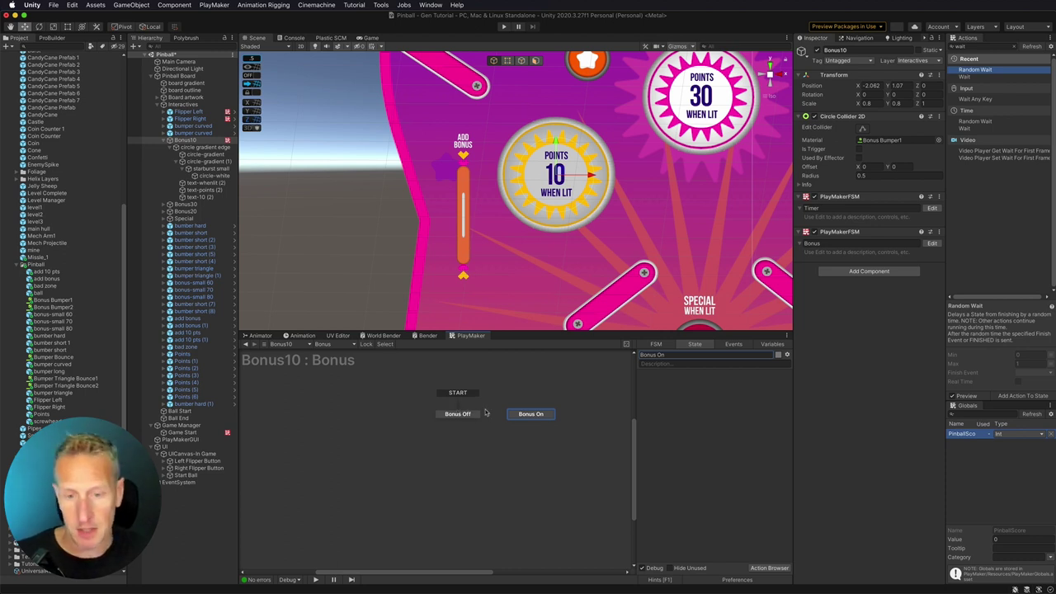
- Give Bonus On and Bonus Off global transitions on their matching events
right_click(529, 414)
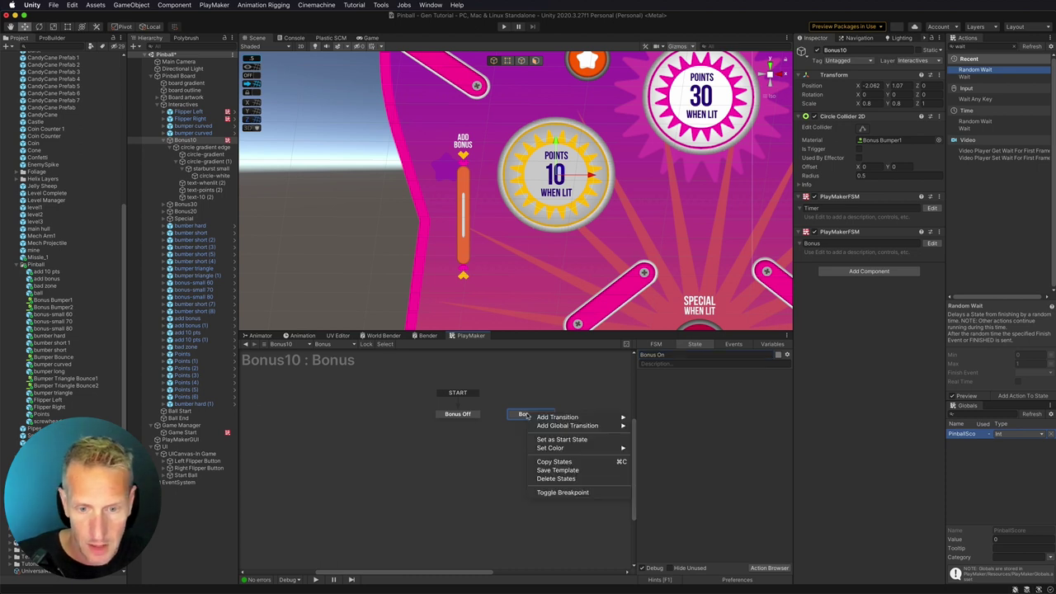
mouse_move(578, 426)
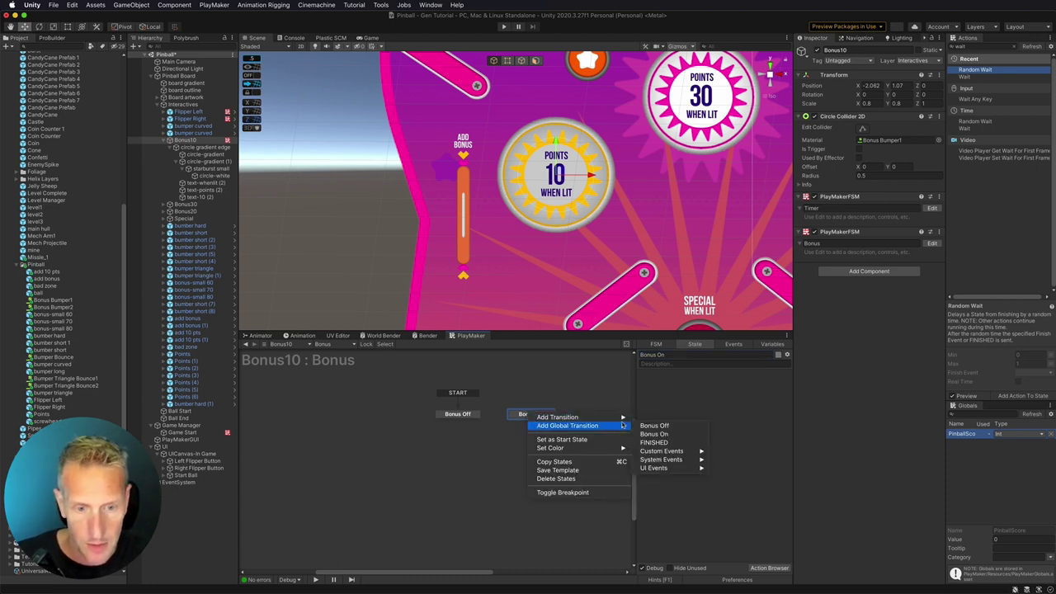
click(653, 434)
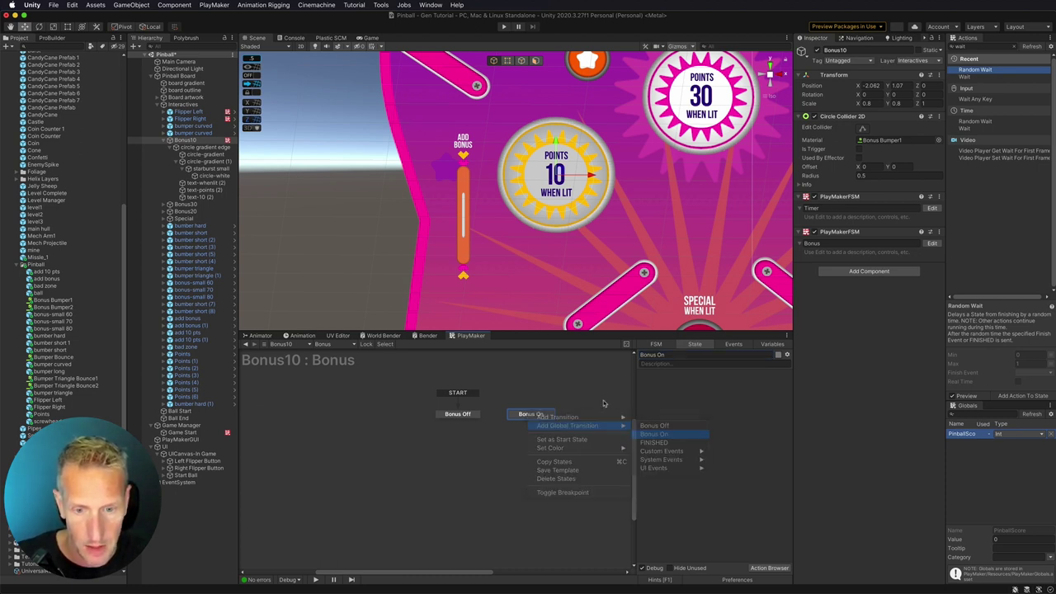
right_click(458, 415)
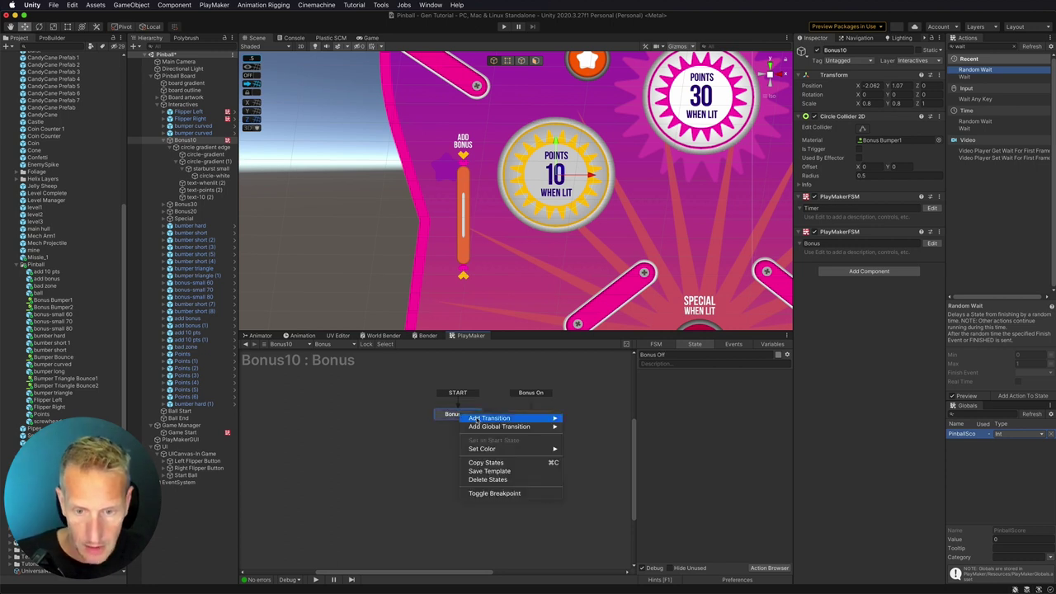
mouse_move(528, 426)
click(582, 426)
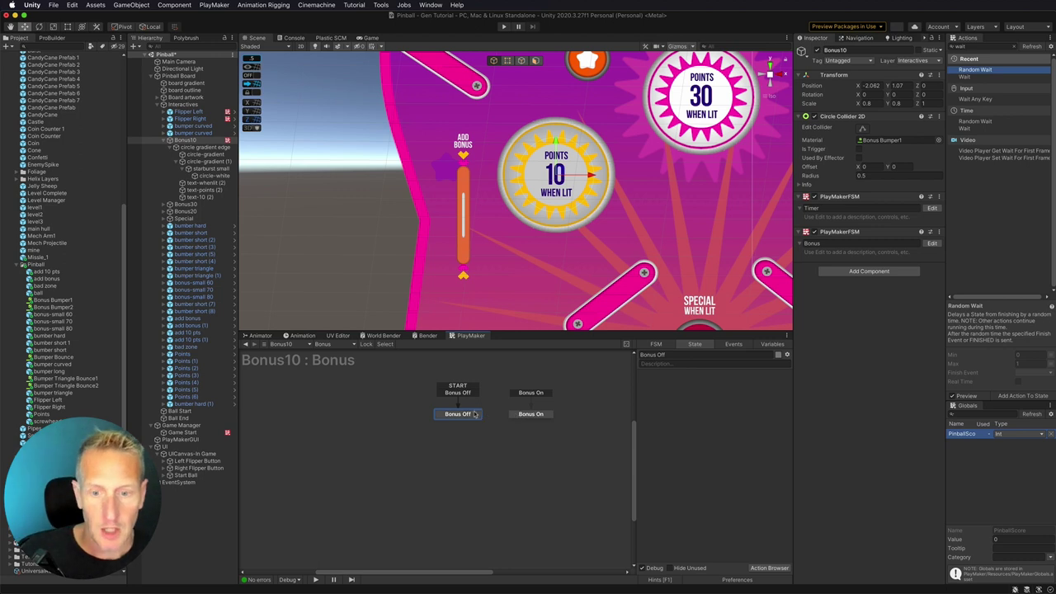
drag(464, 415, 459, 415)
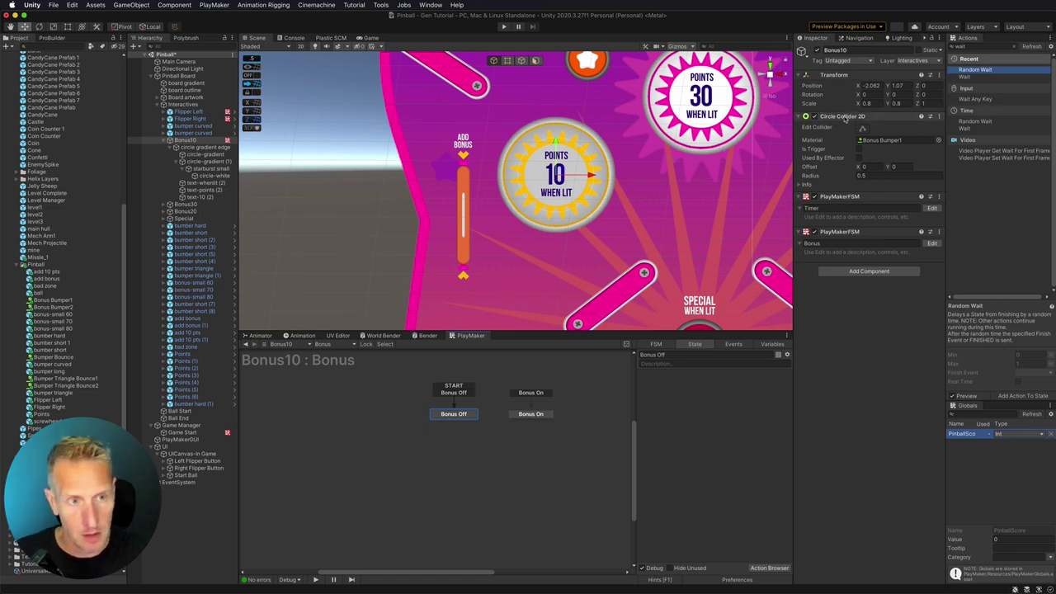
- In Bonus Off, set the collider's sharedMaterial to Bonus Bumper1 with Set Property
drag(843, 118, 738, 388)
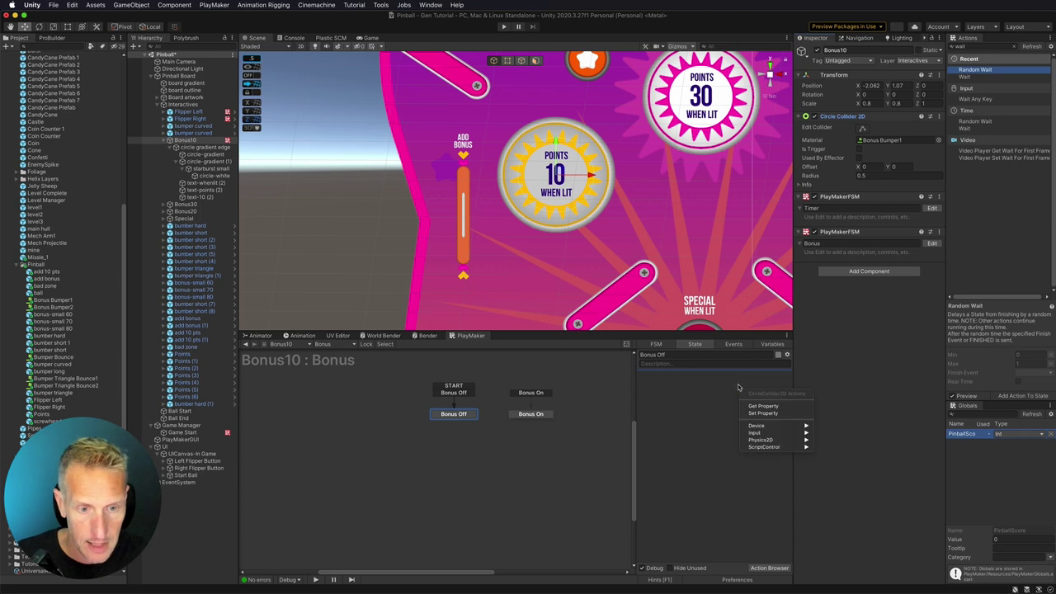
click(761, 413)
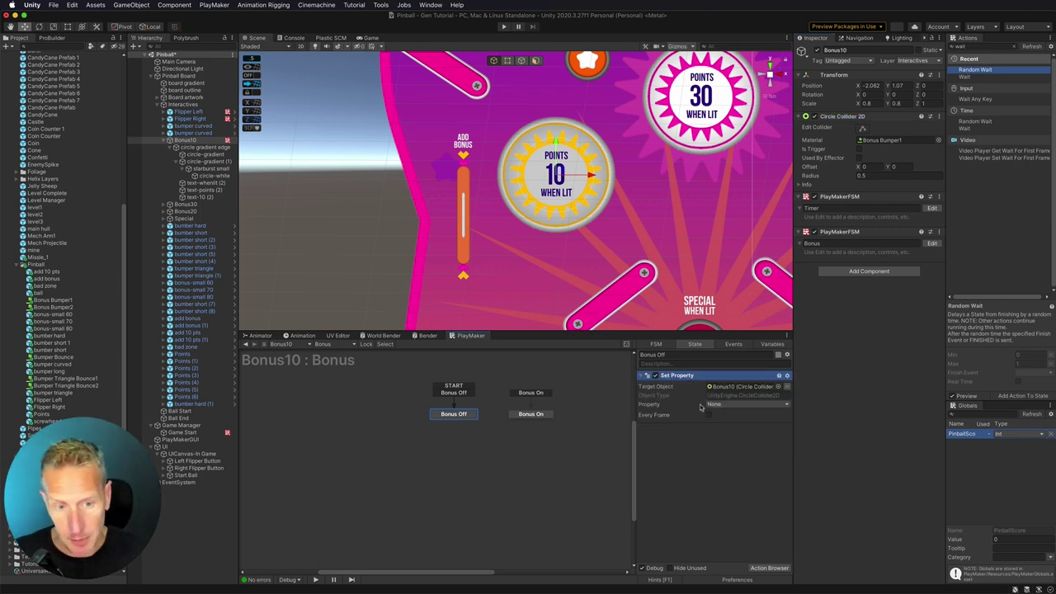
click(713, 404)
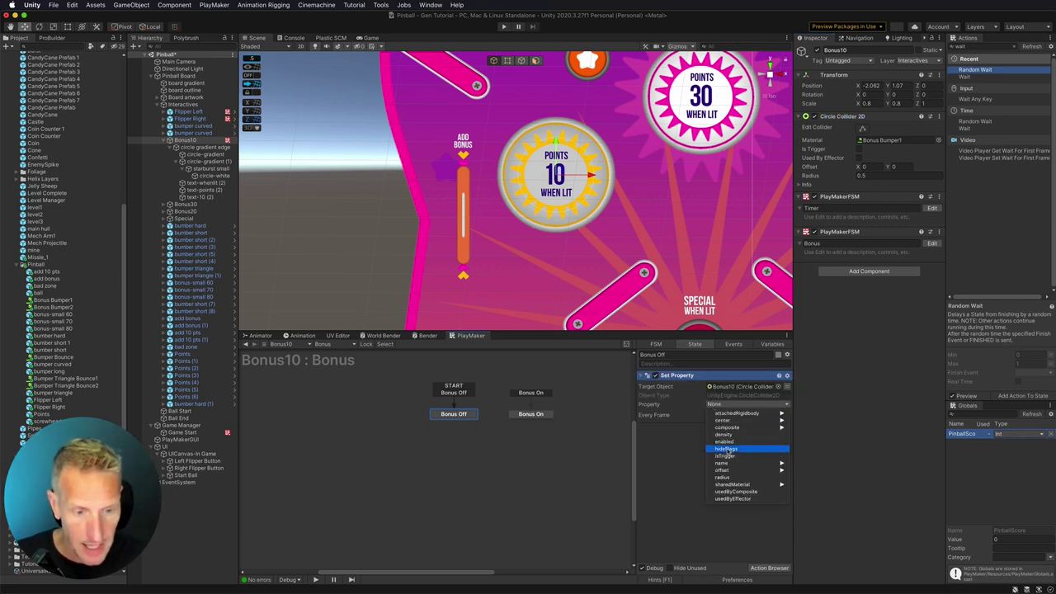
mouse_move(725, 485)
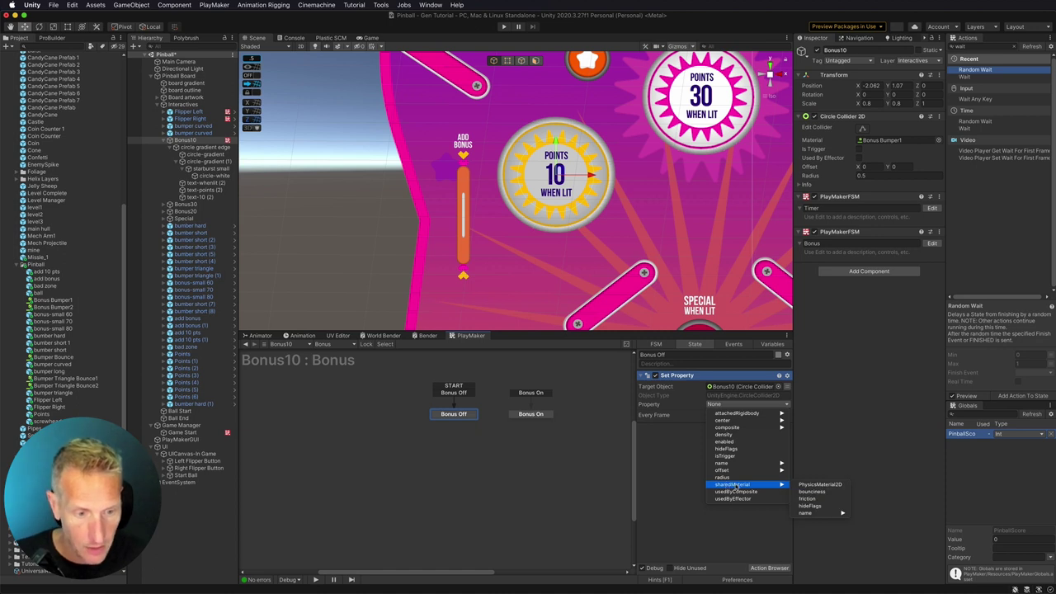
click(807, 485)
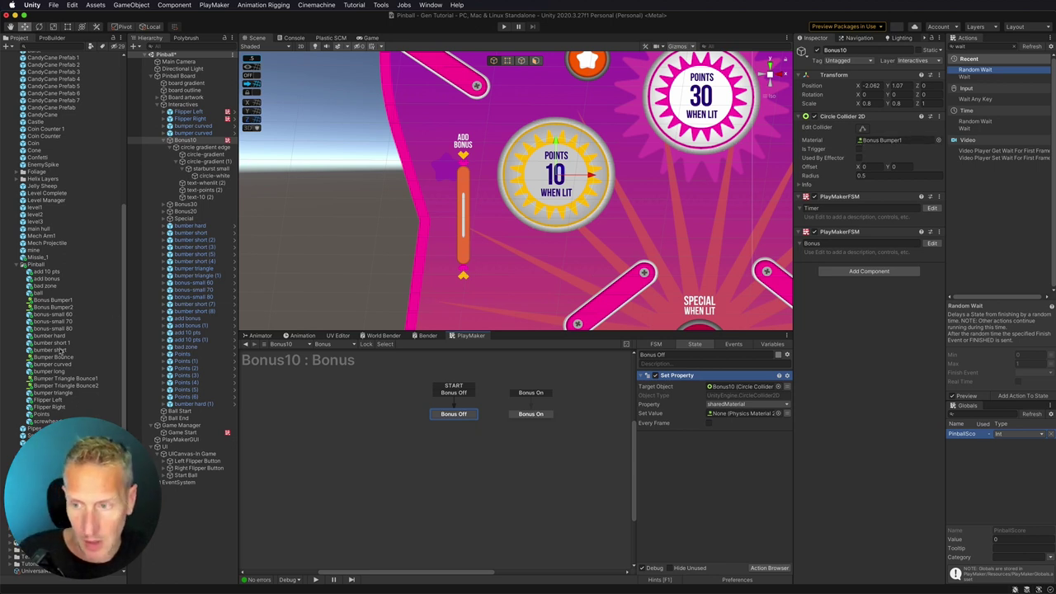
click(105, 303)
drag(105, 303, 742, 414)
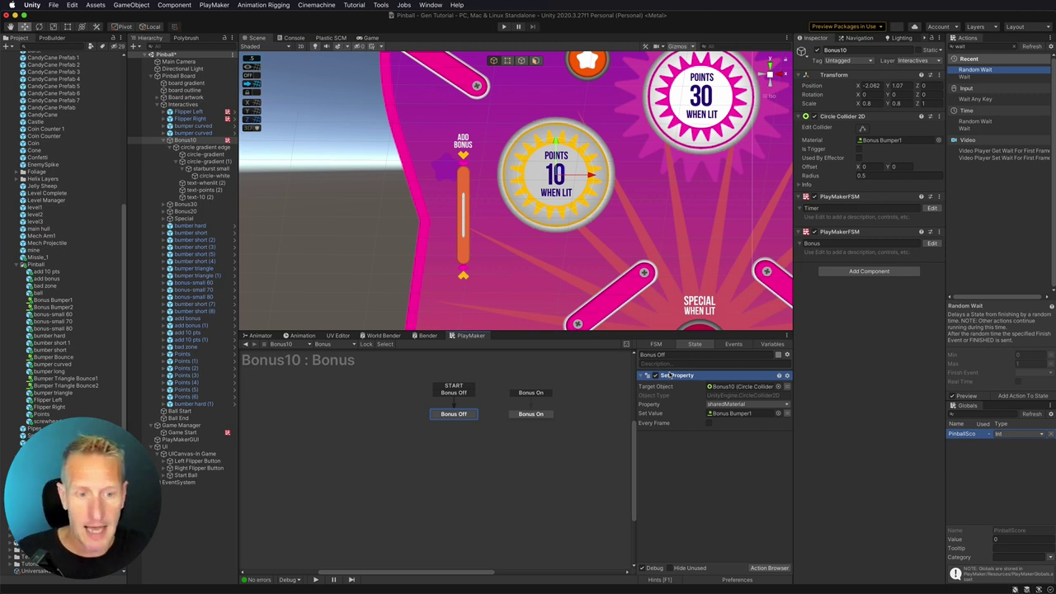
- Paste the action into Bonus On with sharedMaterial set to Bonus Bumper2
click(532, 414)
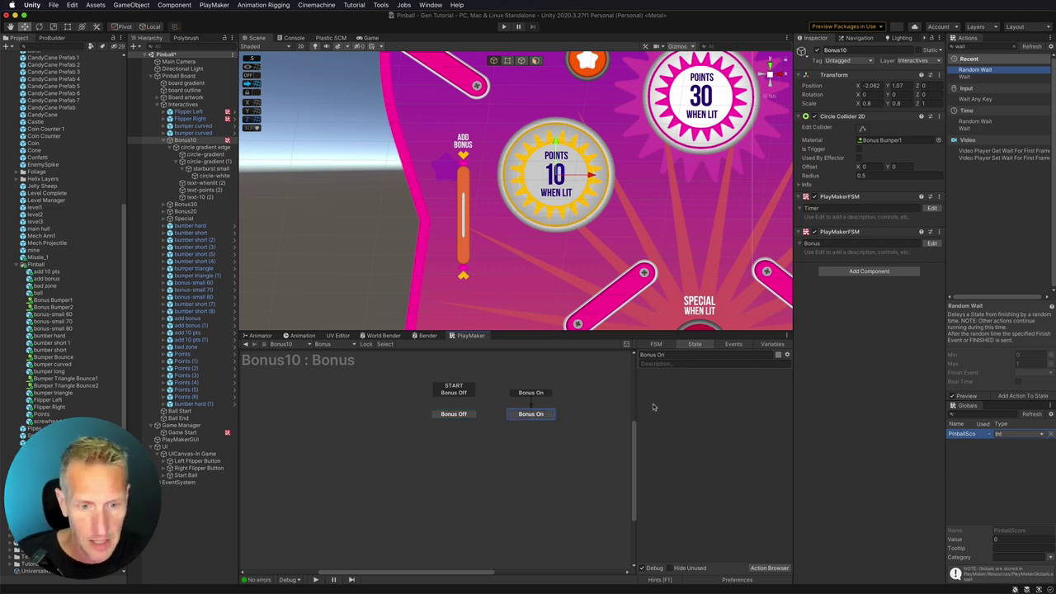
key(ctrl+v)
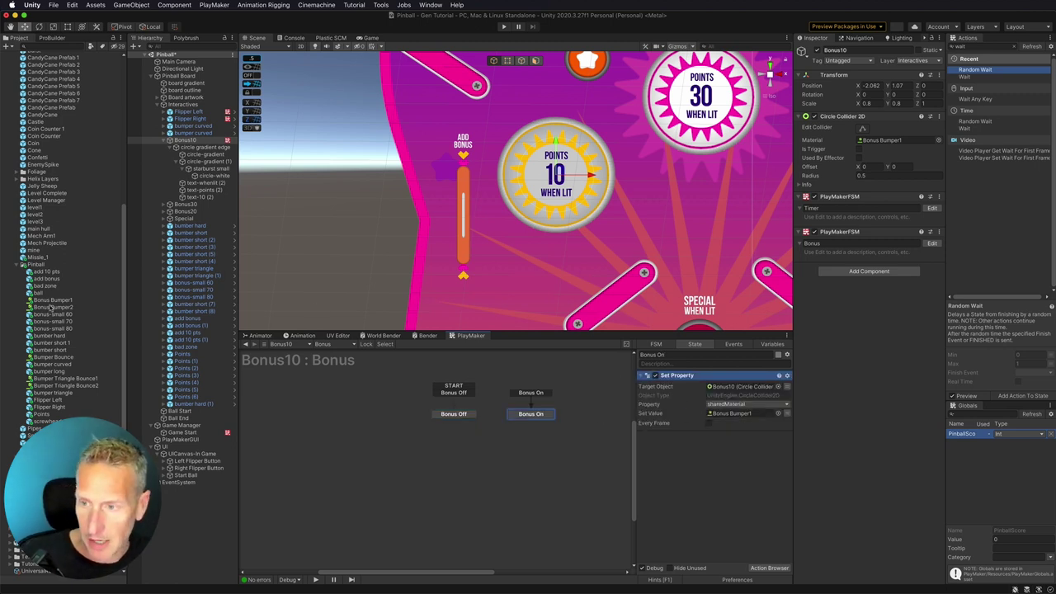
drag(52, 306, 742, 413)
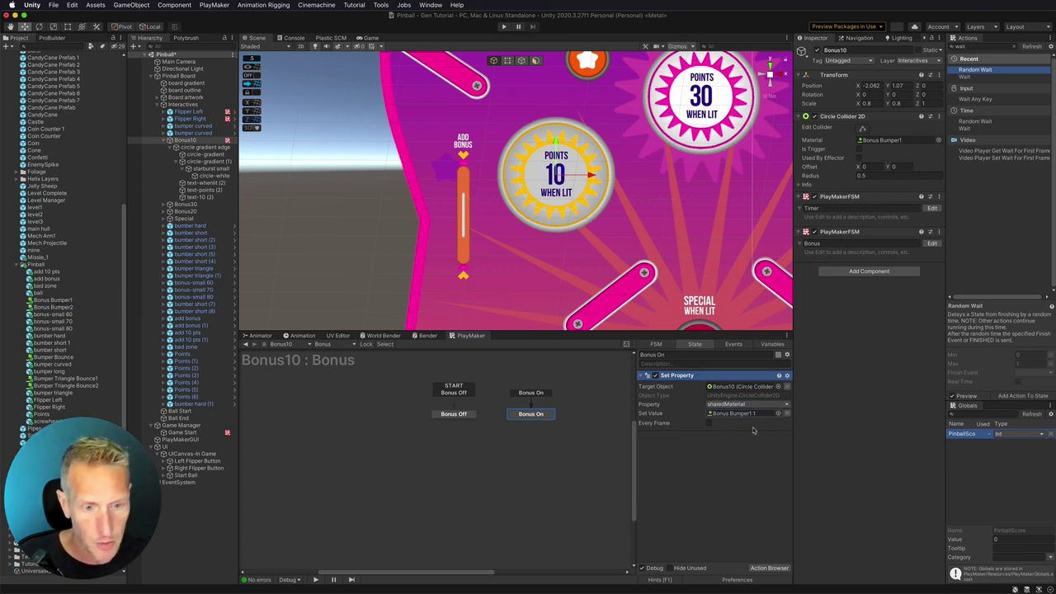
click(463, 417)
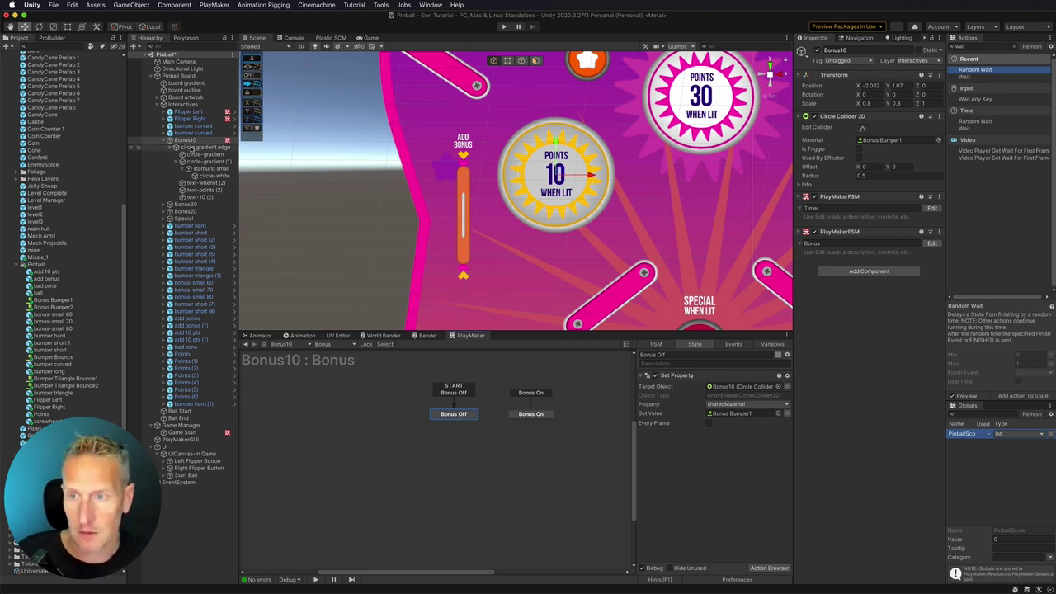
- Add a Set Sprite Color action to Bonus Off for circle-gradient (1), coloured light grey CFCFCF
click(201, 162)
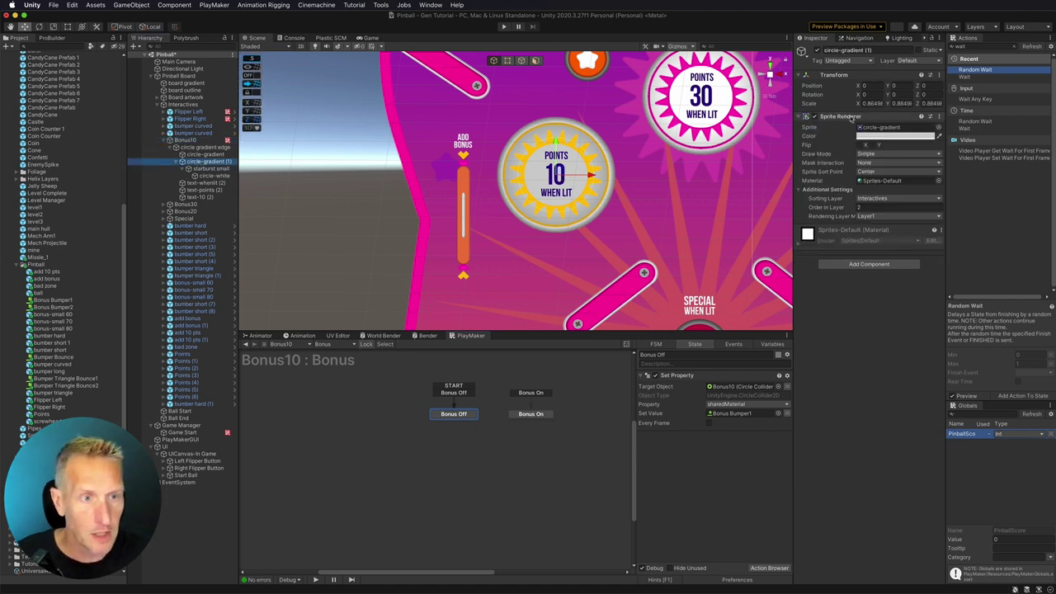
drag(843, 117, 677, 453)
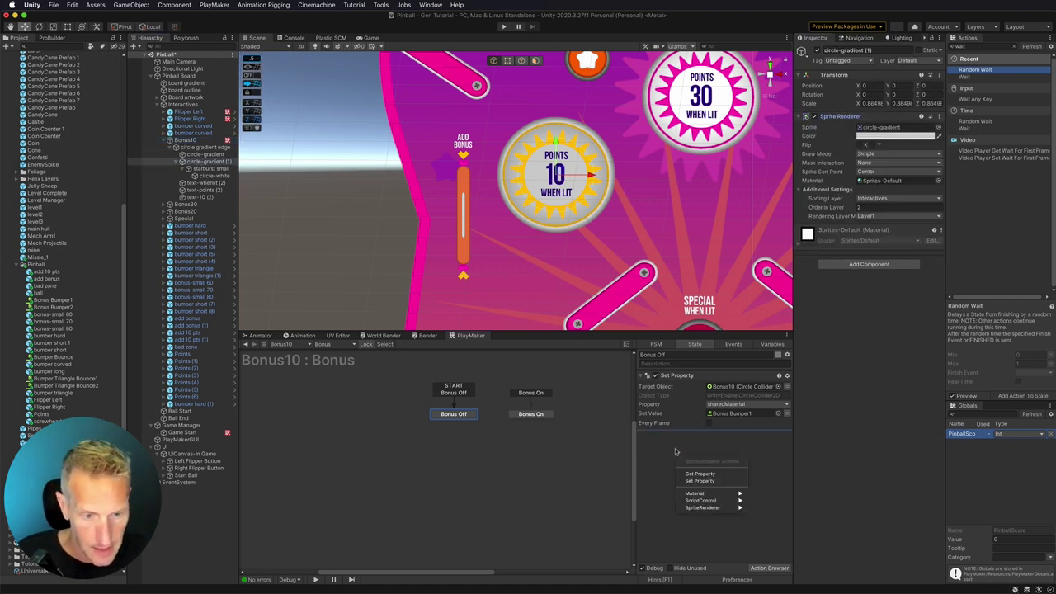
mouse_move(702, 509)
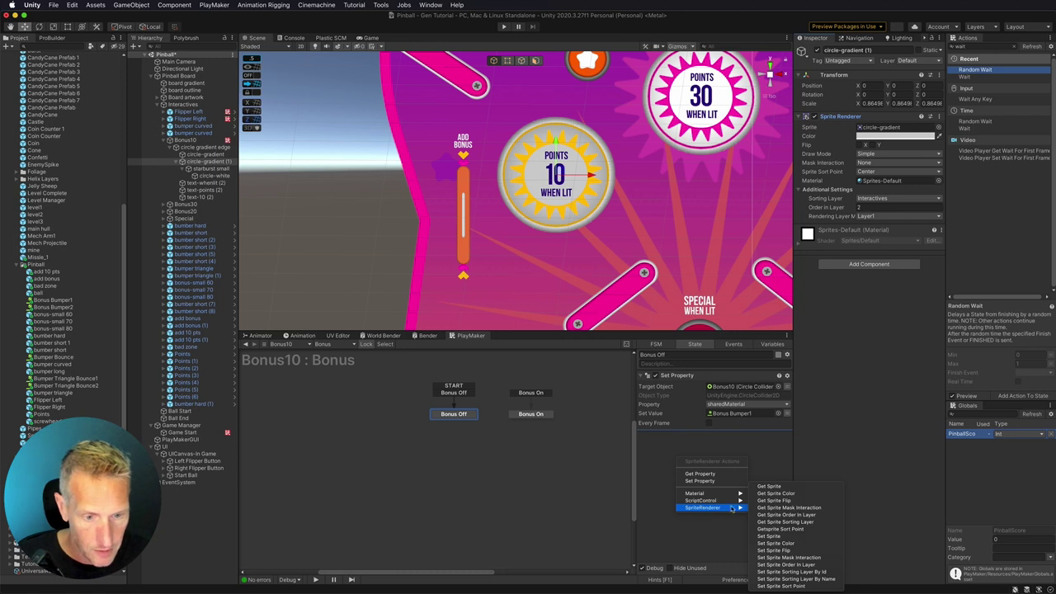
click(789, 543)
click(738, 465)
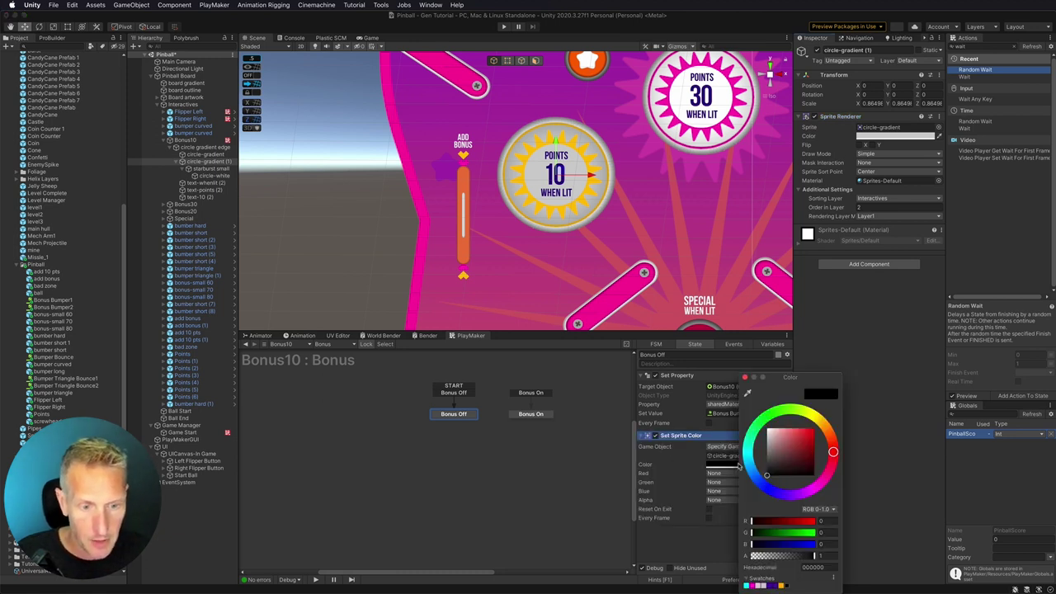
click(814, 567)
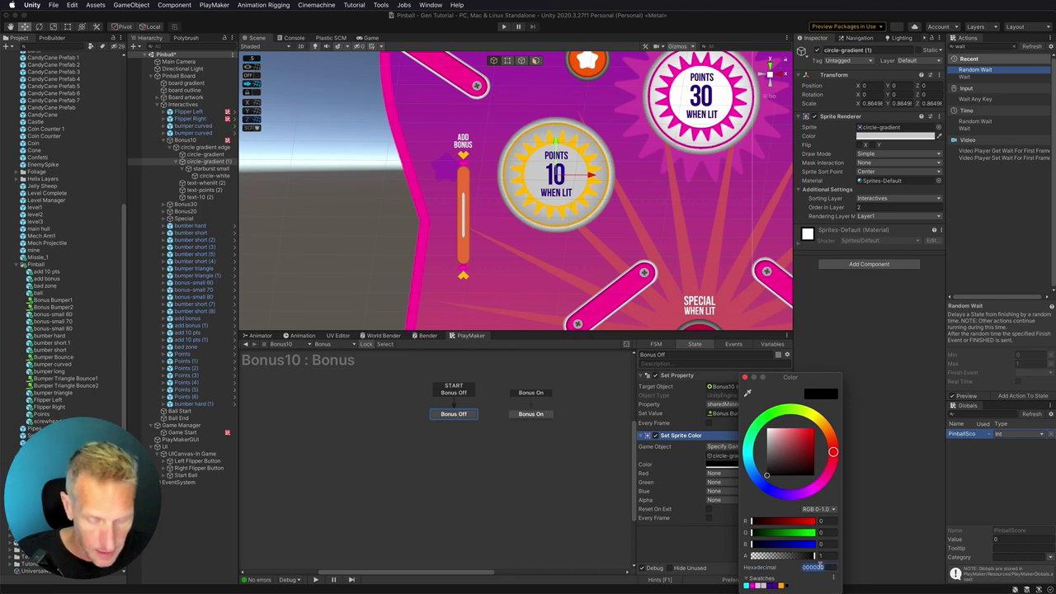
text(CFCFCF)
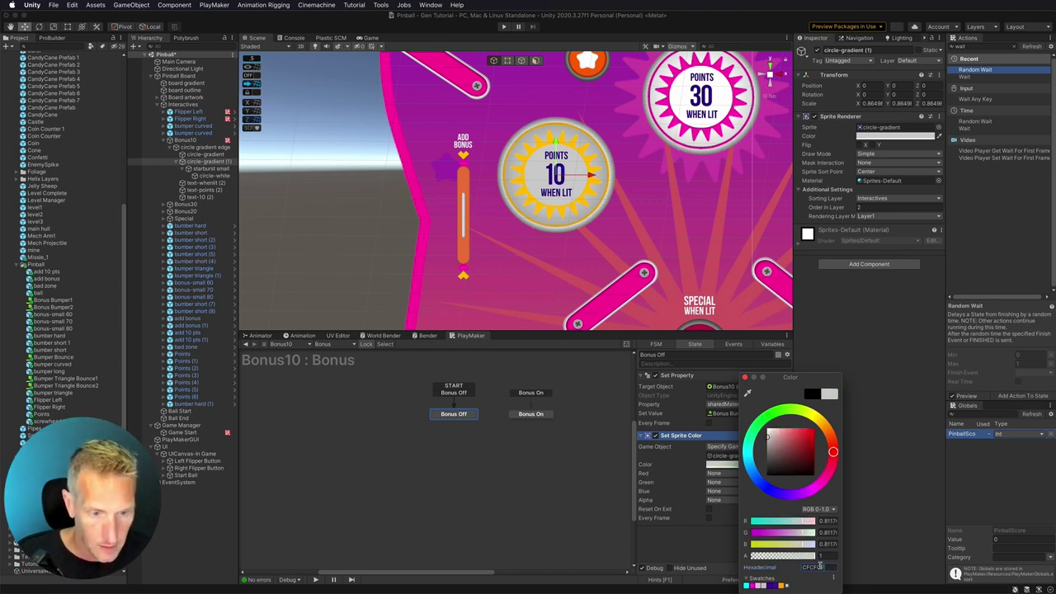
click(683, 439)
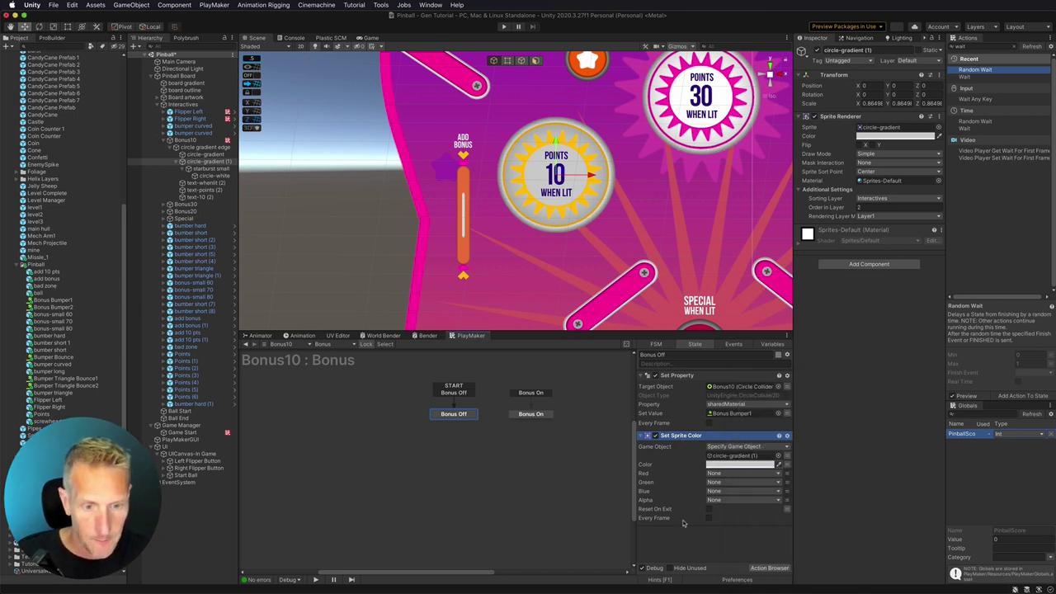
- Add a second Set Sprite Color action for circle-white, then collapse and select both actions
click(212, 176)
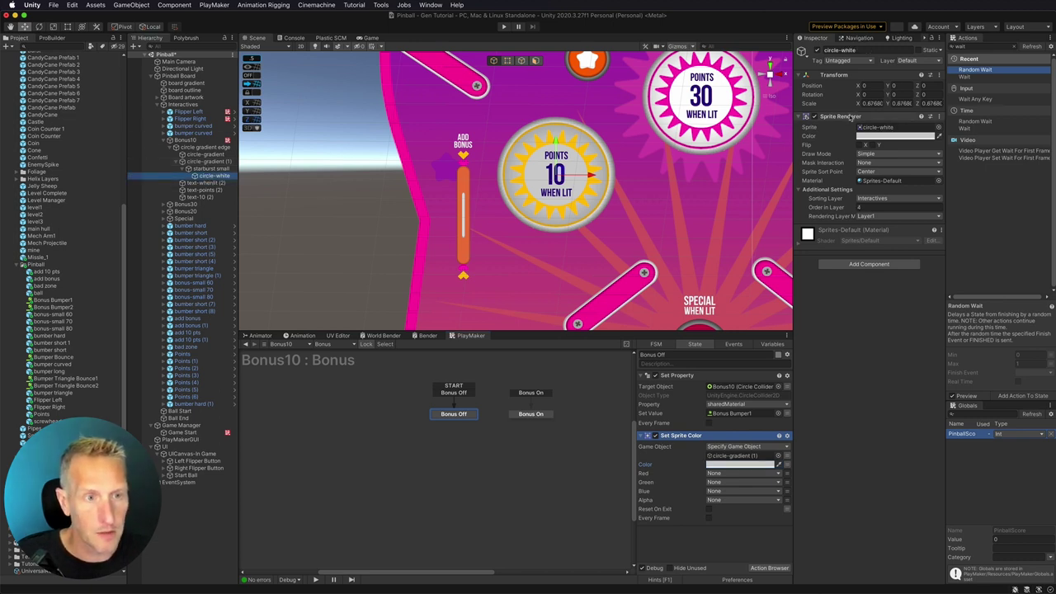
drag(852, 116, 731, 546)
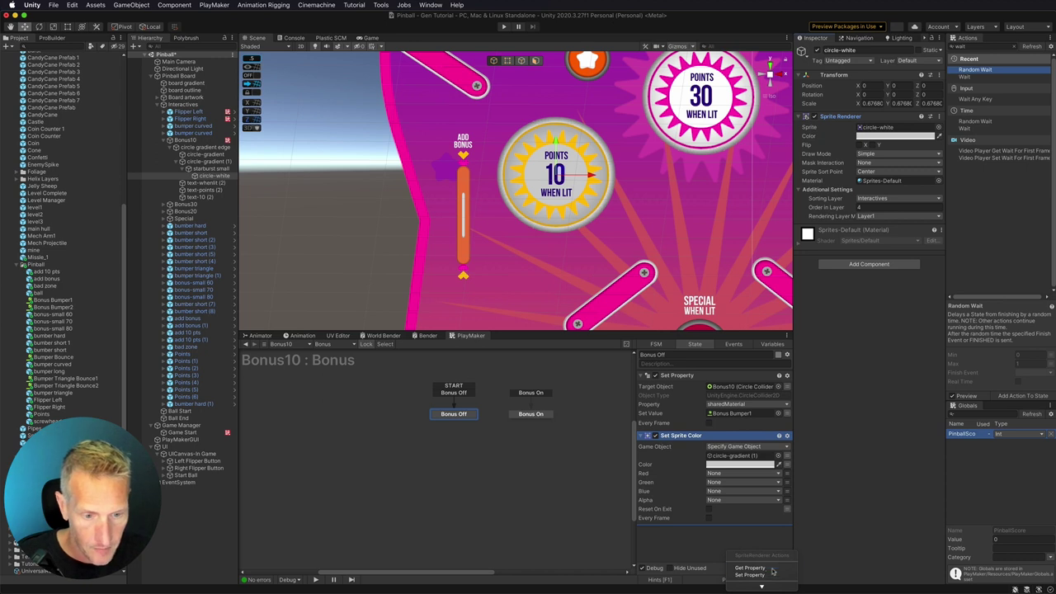
scroll(760, 565, down, 2)
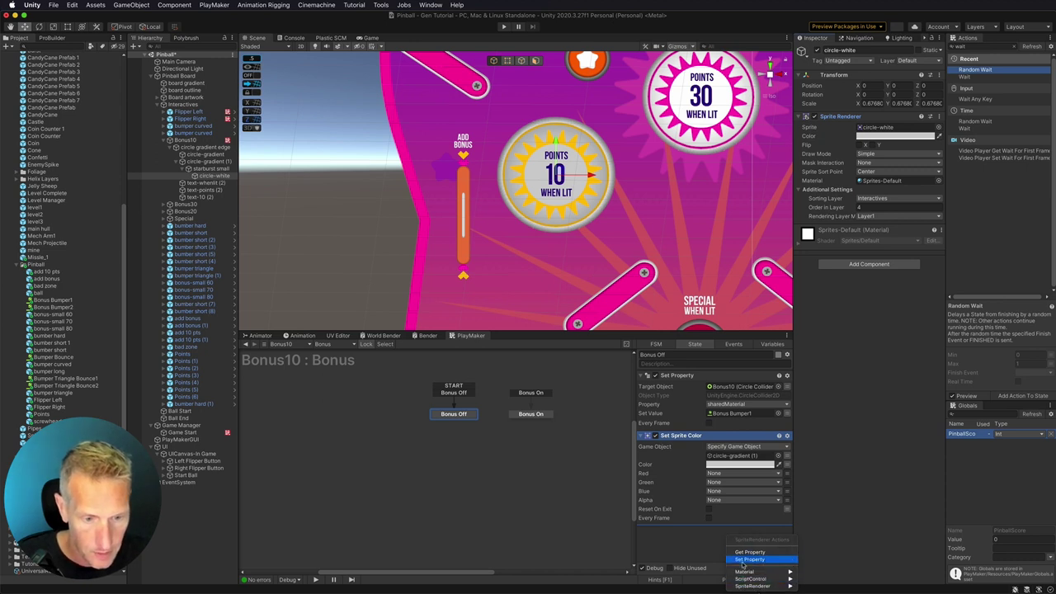
mouse_move(759, 586)
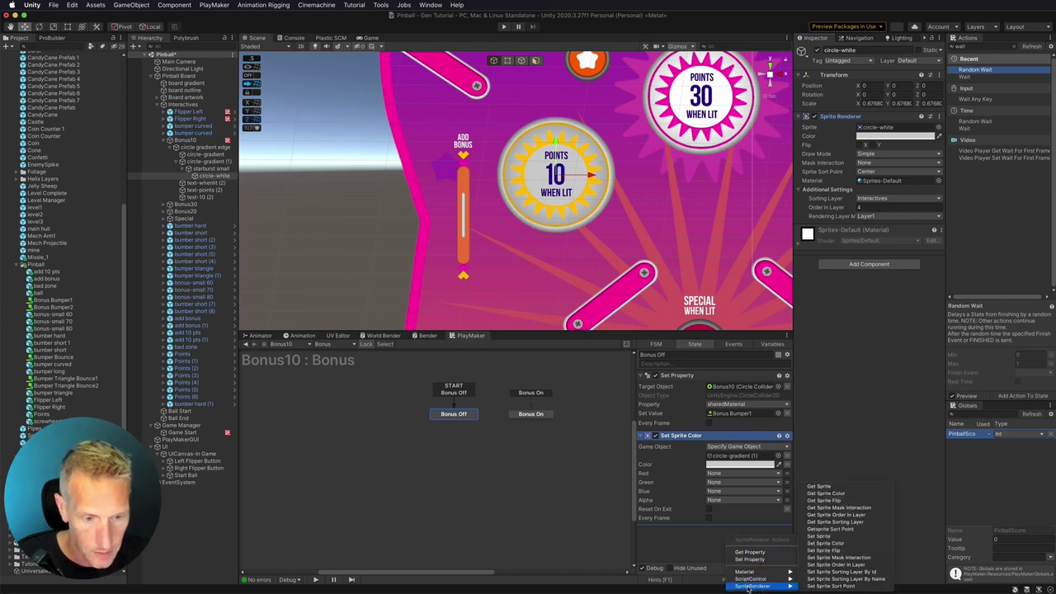
click(824, 543)
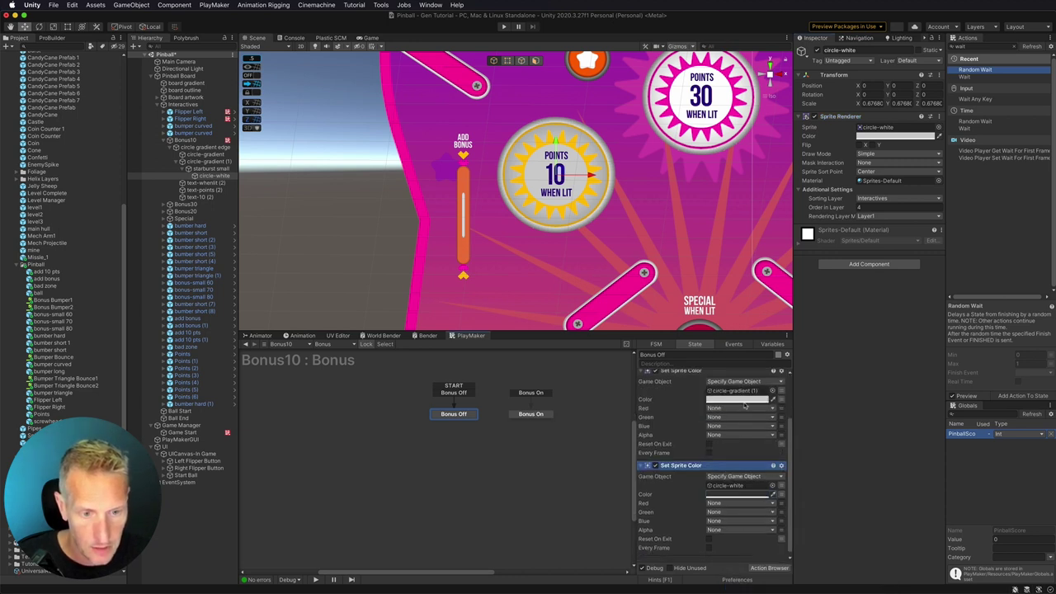
click(646, 372)
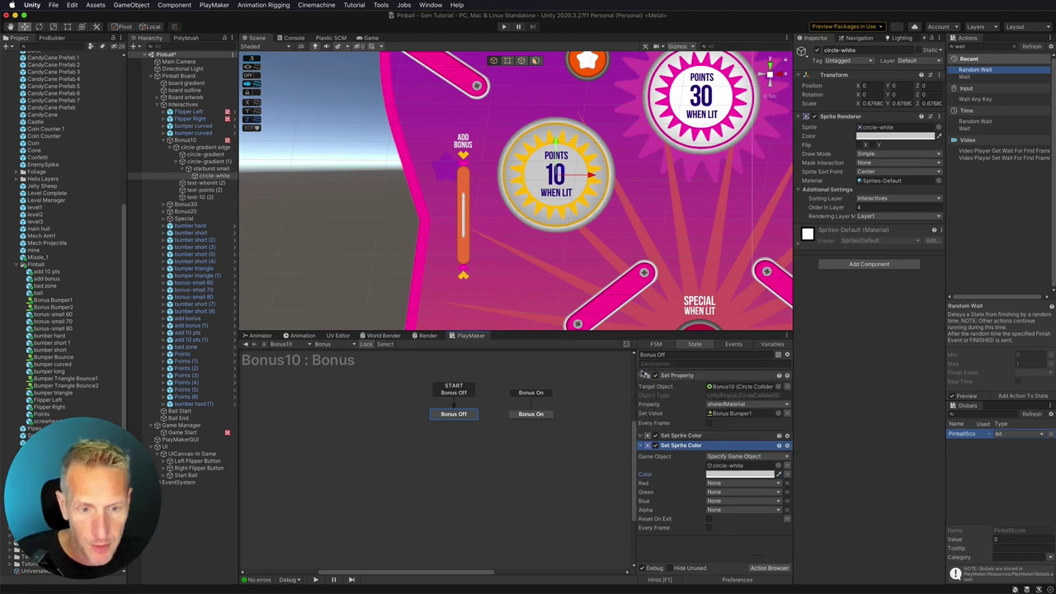
click(647, 445)
shift+click(678, 435)
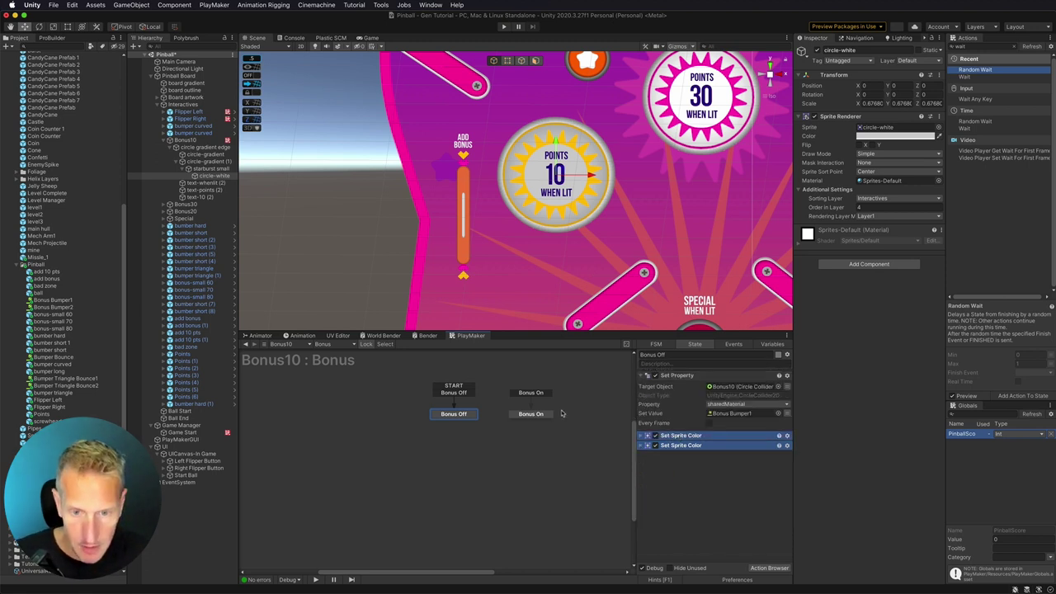
- Paste the two Set Sprite Color actions into the Bonus On state and expand them
click(520, 414)
key(ctrl+v)
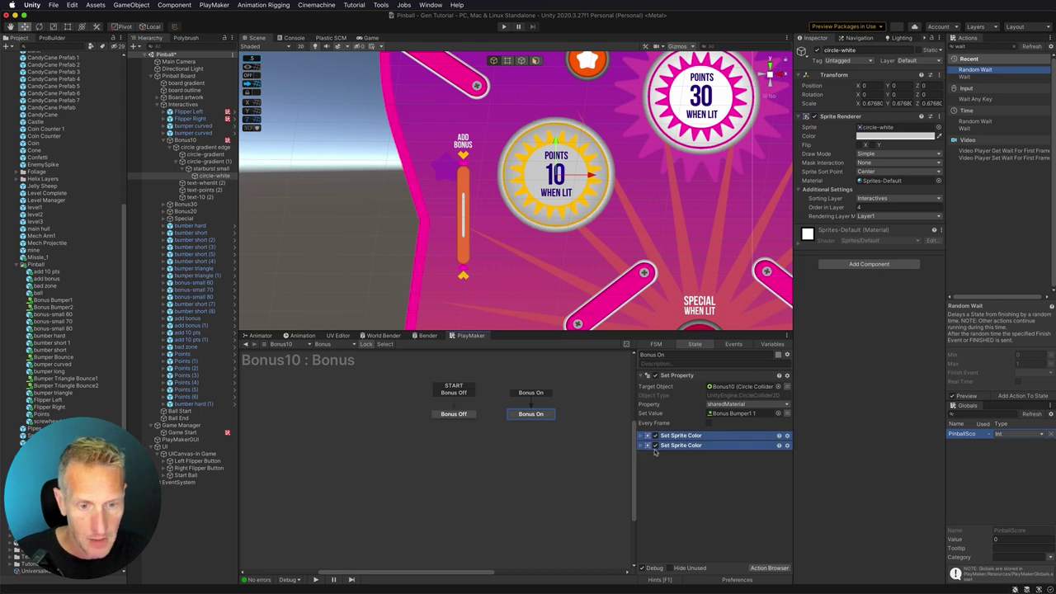
click(642, 449)
click(646, 436)
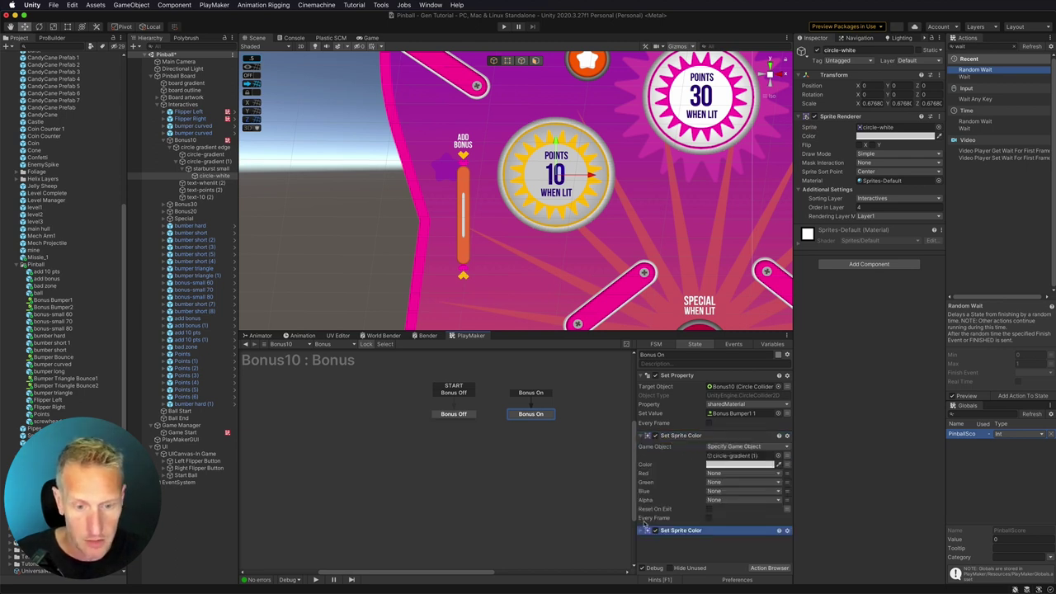
click(643, 532)
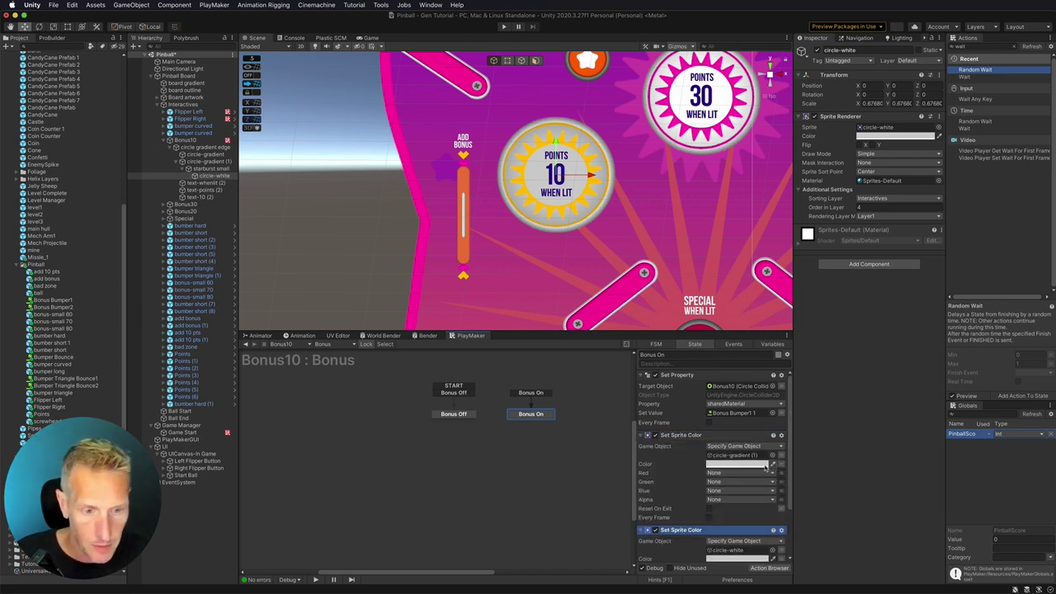
- Set circle-gradient (1)'s sprite colour to white and check circle-white's colour
click(752, 464)
drag(784, 455, 785, 430)
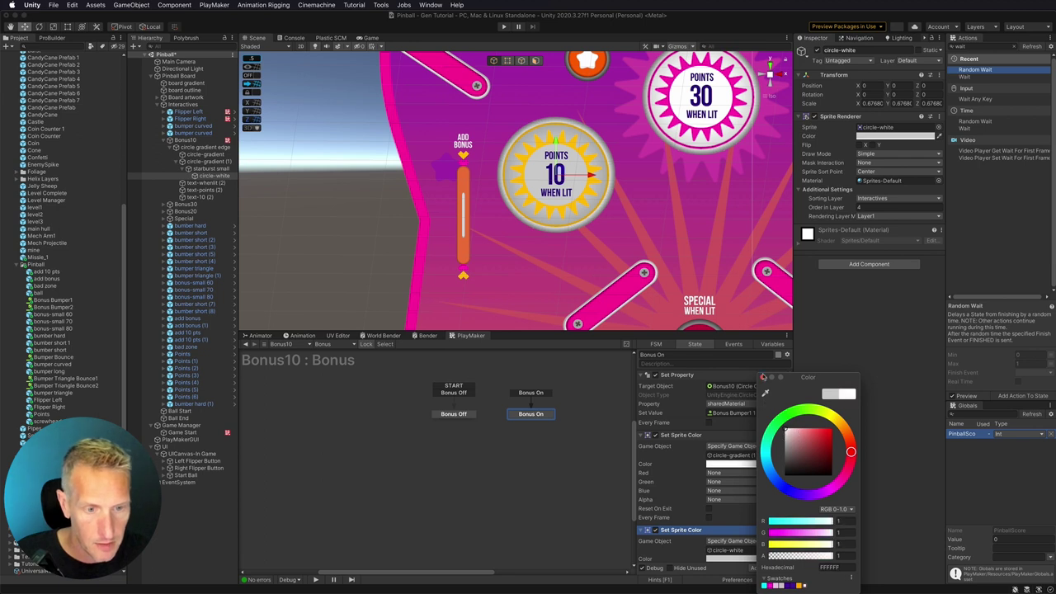
click(762, 377)
click(734, 558)
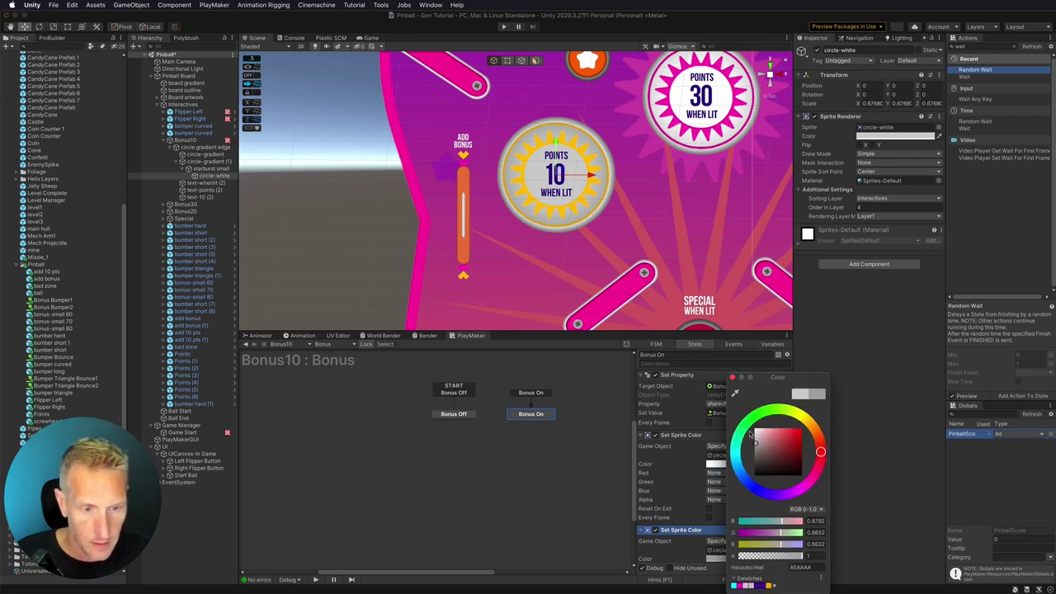
click(732, 377)
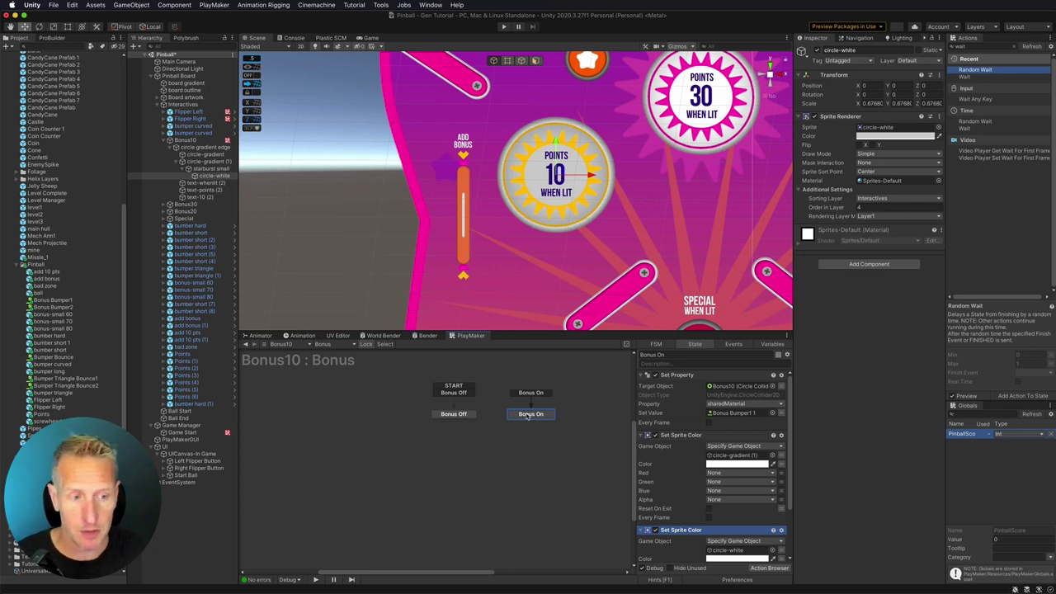
- Add PinballScore to PlayMaker Globals as a new Int variable, starting at 0
click(990, 427)
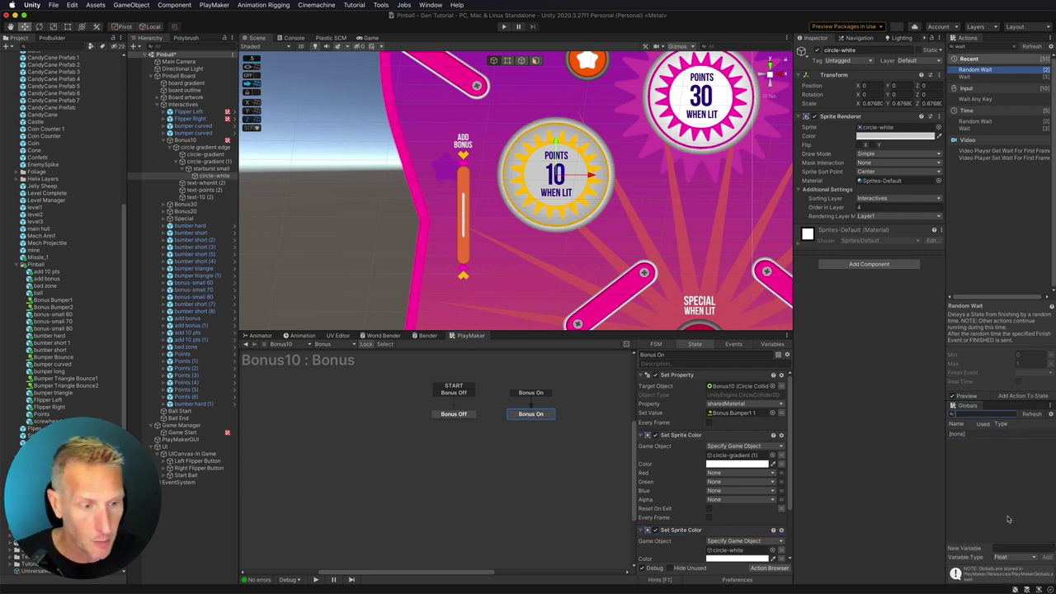
click(1004, 548)
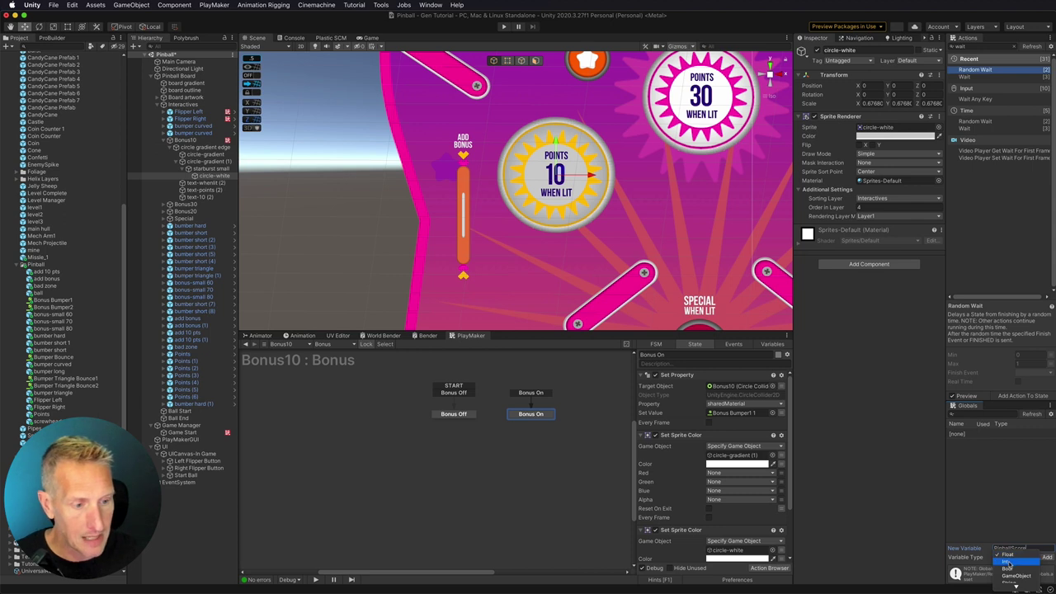
click(1028, 558)
click(1023, 545)
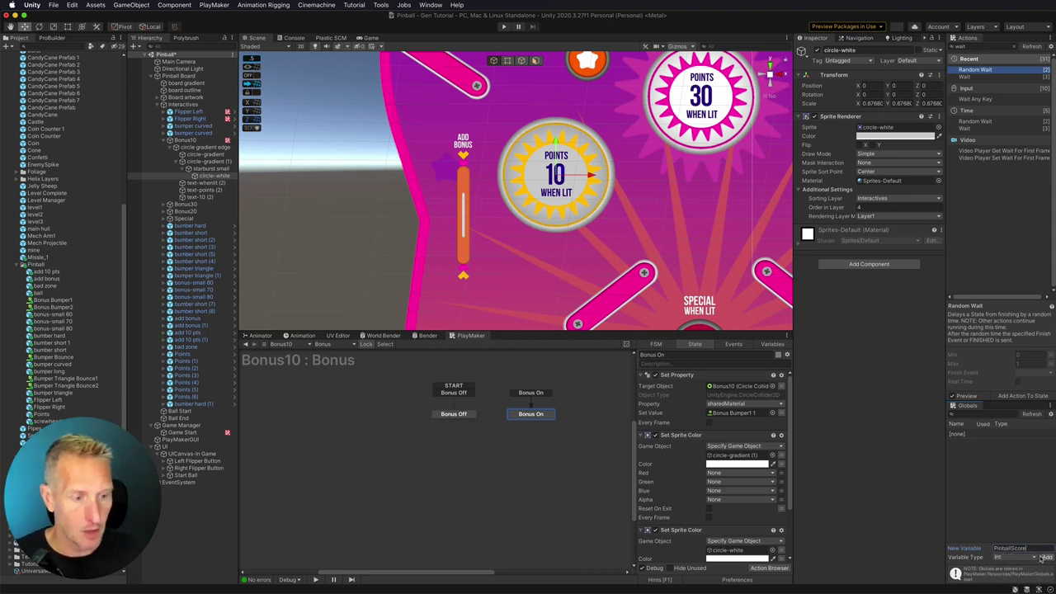
click(1044, 559)
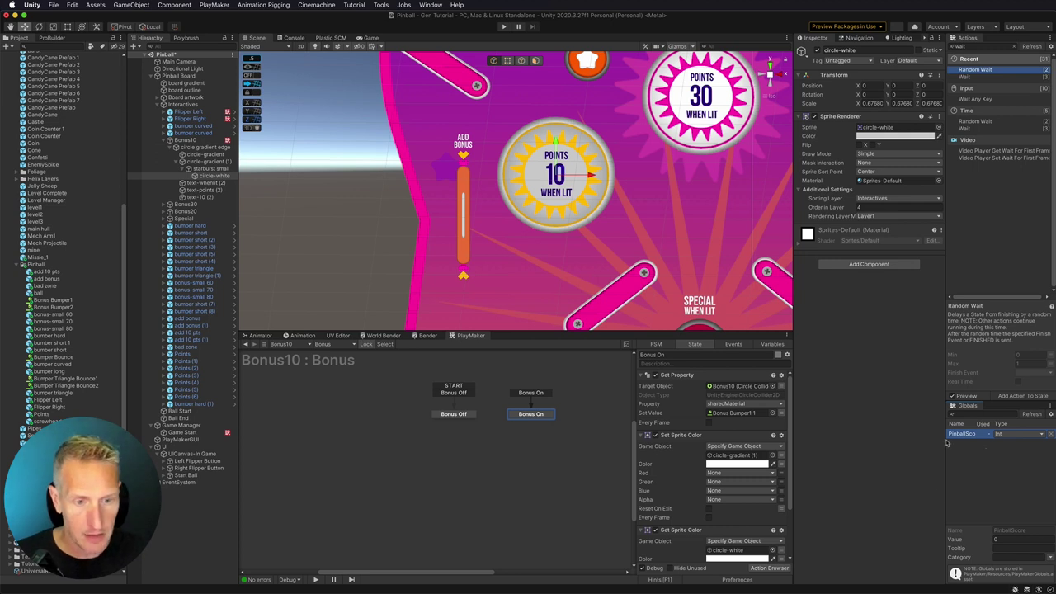
- Add a Collision2D Event action to Bonus On with Collide Tag set to Pinball Ball
click(643, 436)
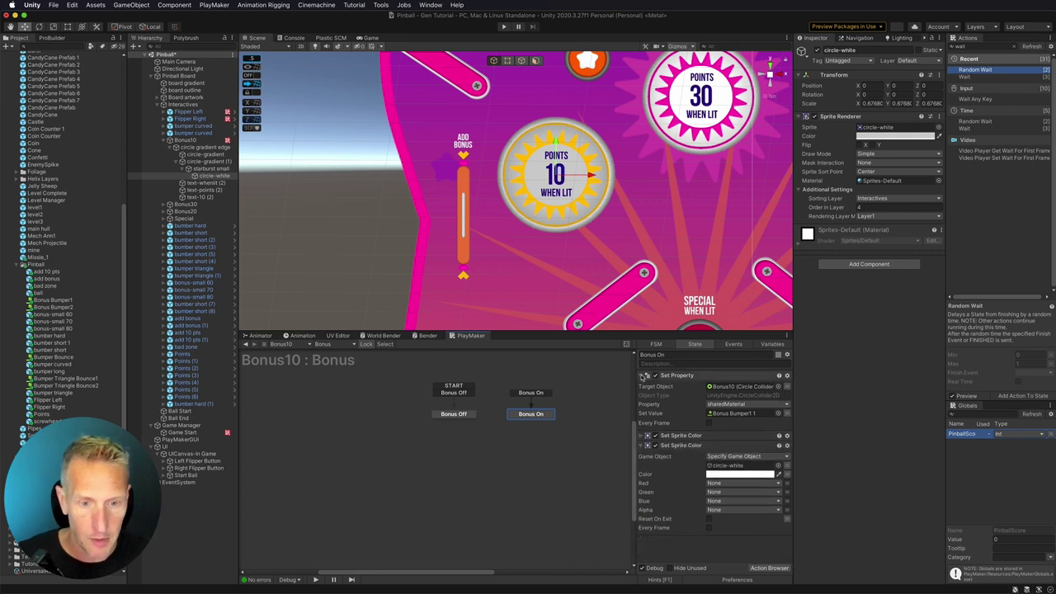
click(644, 376)
click(644, 395)
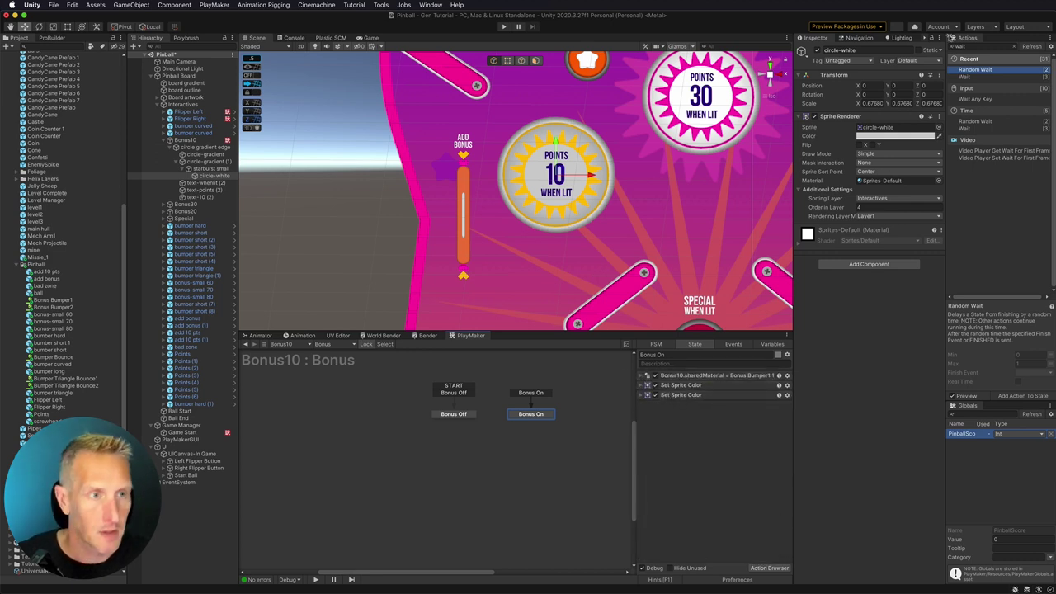
click(984, 46)
text(co)
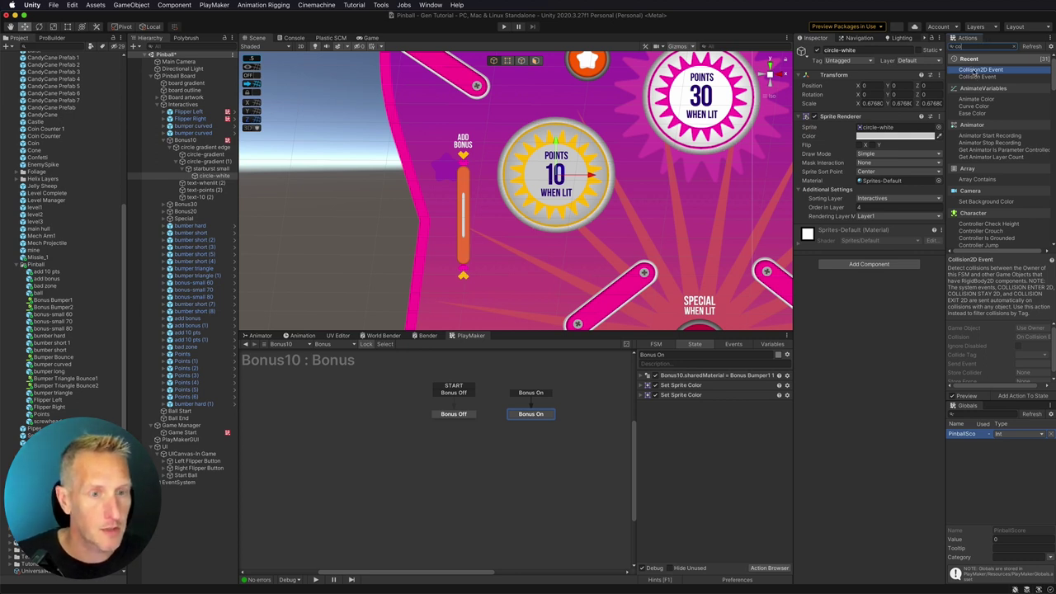
double_click(975, 72)
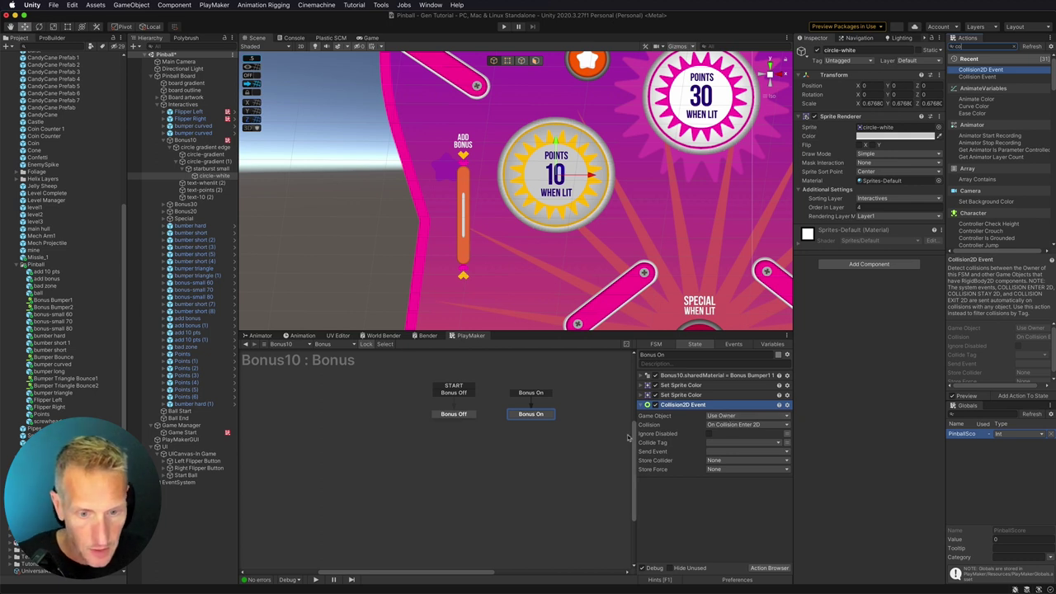
click(719, 443)
scroll(745, 534, down, 5)
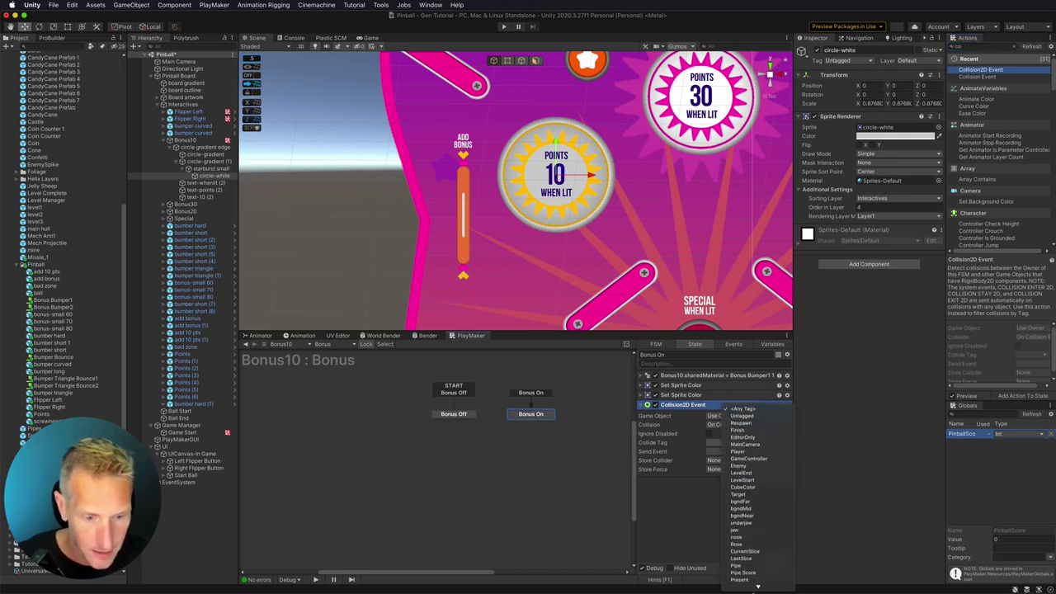
scroll(748, 571, down, 3)
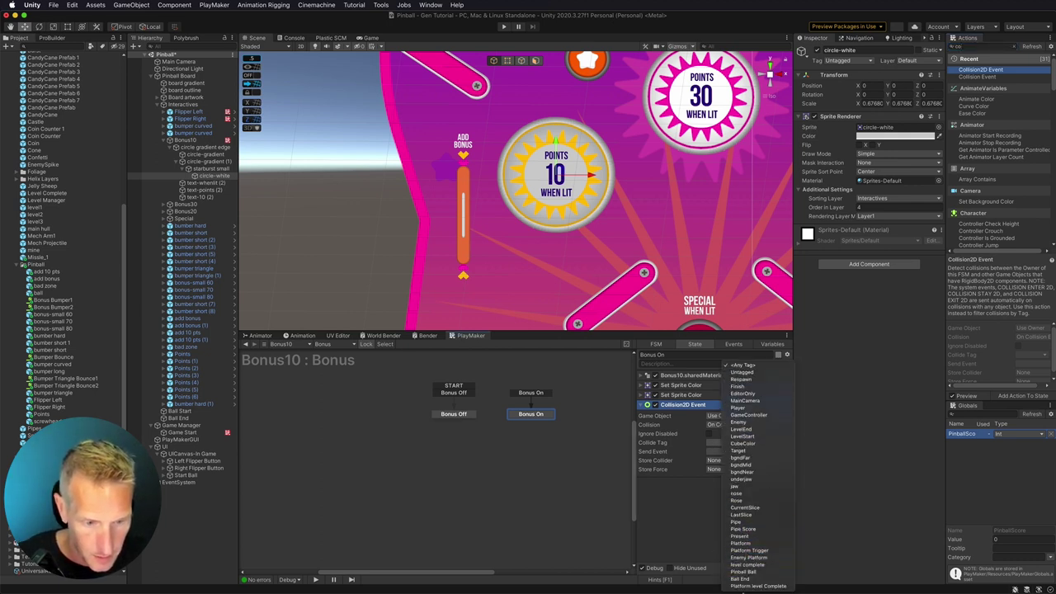
click(747, 572)
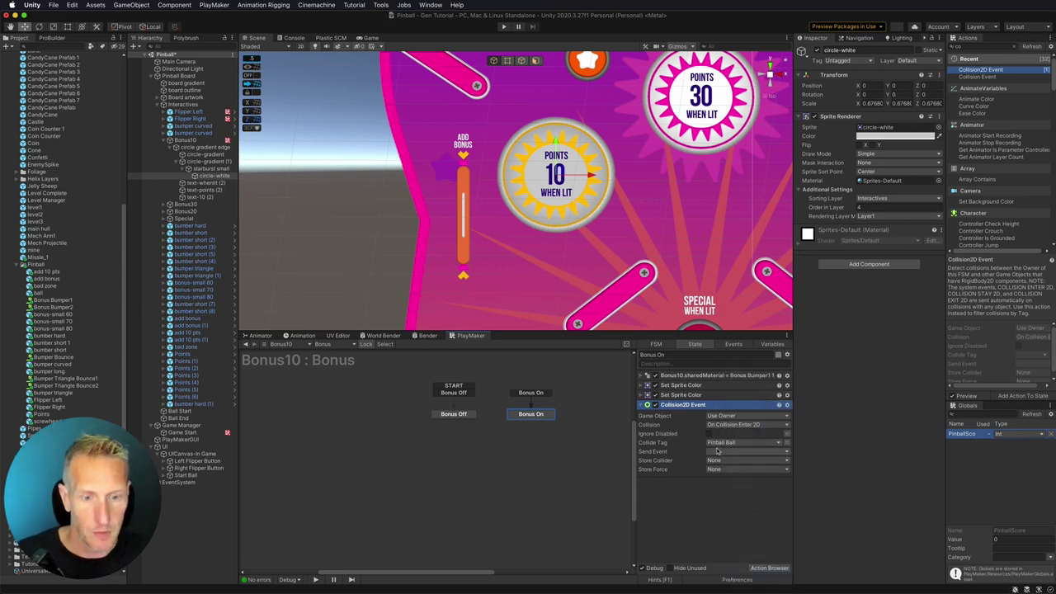
- Make the collision send a new 'Add to Score' event whose transition leads to a new state
click(717, 452)
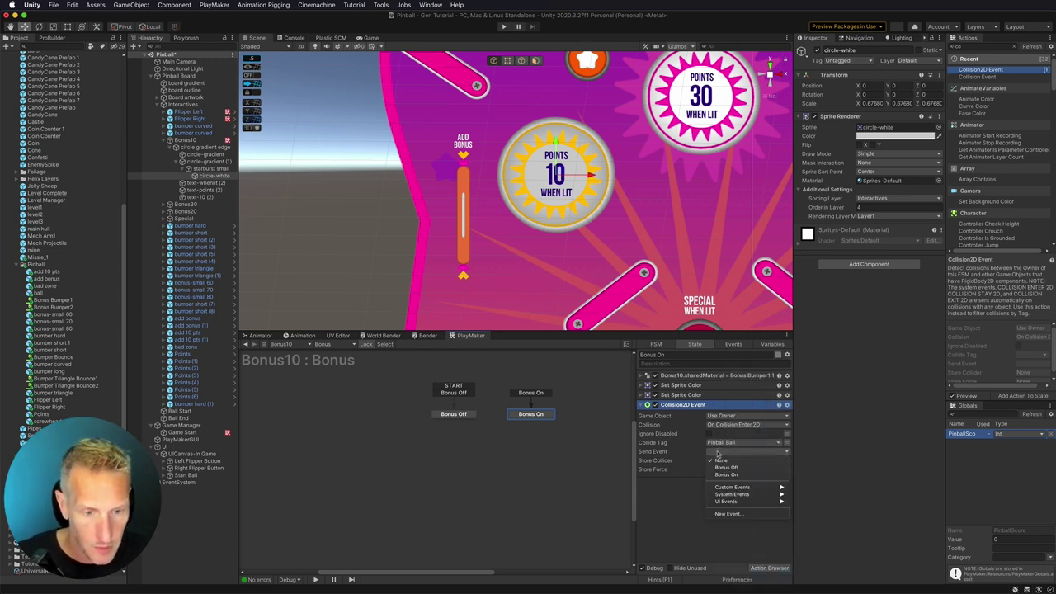
click(726, 513)
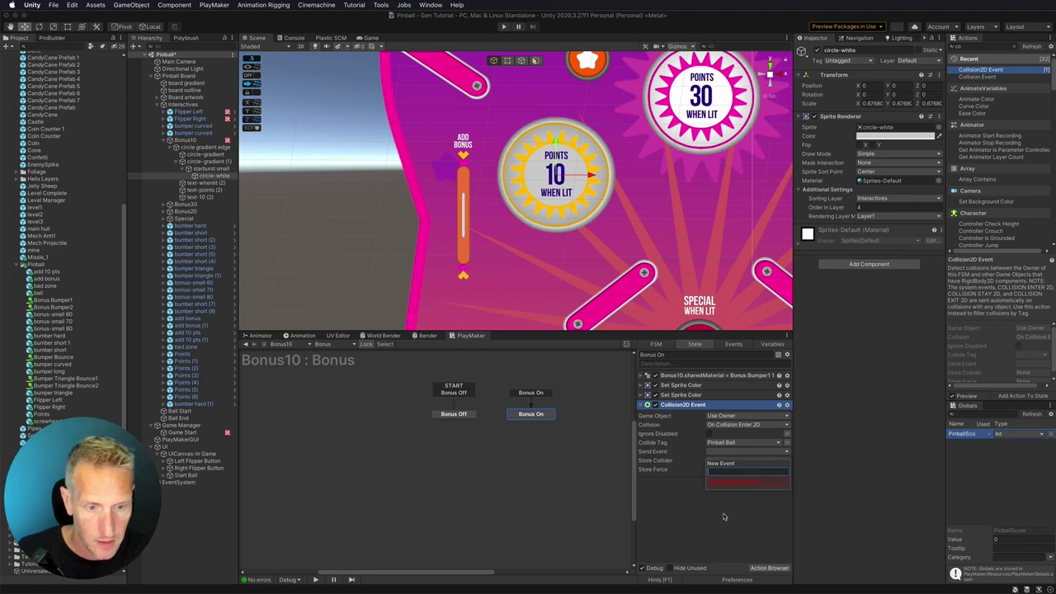
text(Add to Score)
key(Return)
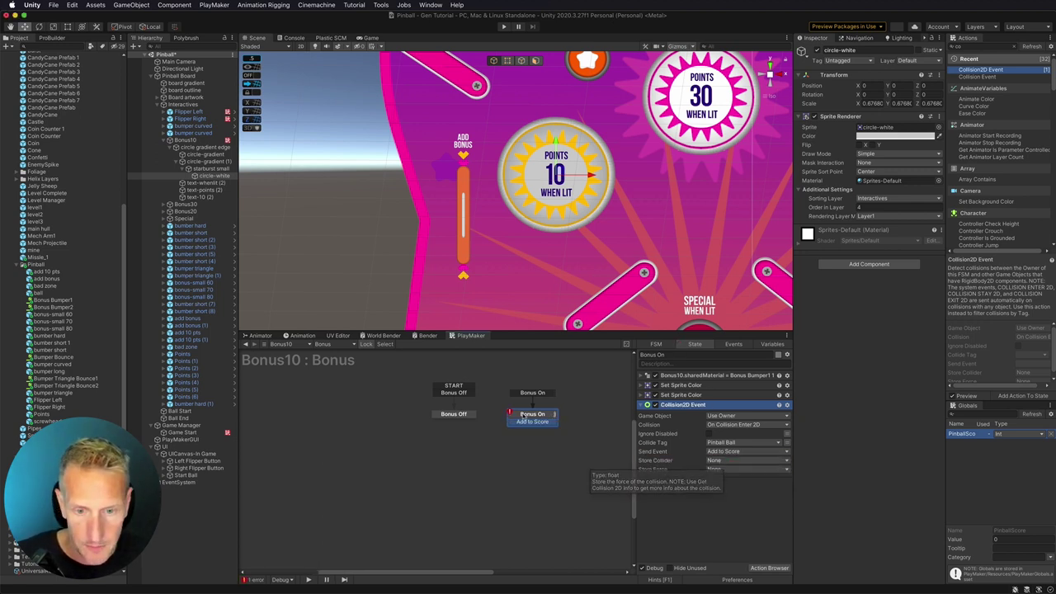
drag(528, 425, 501, 451)
- Rename the new state to 'Add to Score'
click(673, 356)
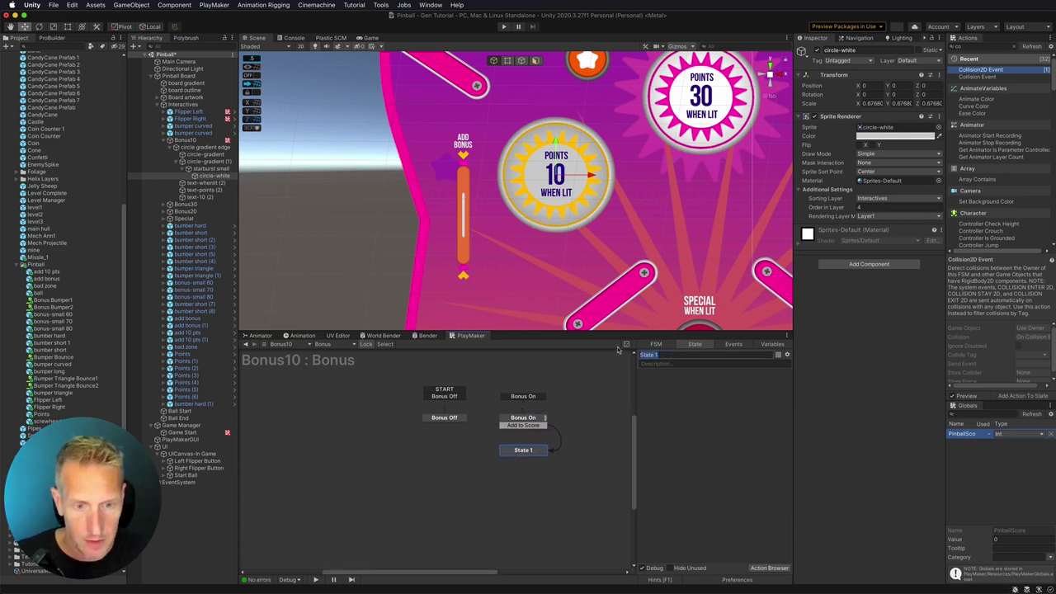
text(Add to Sc)
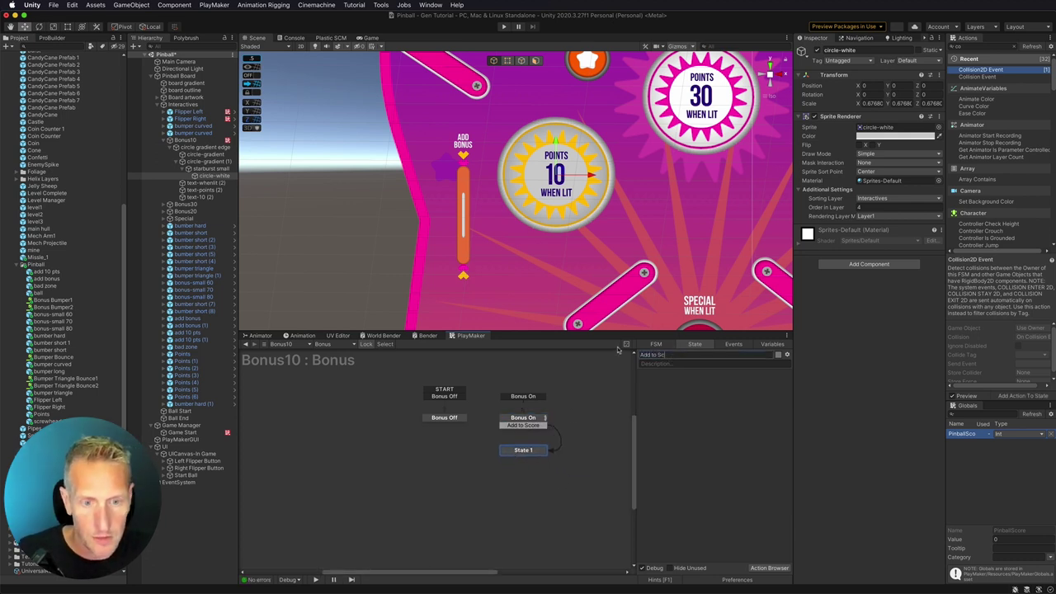
text(ore)
key(Return)
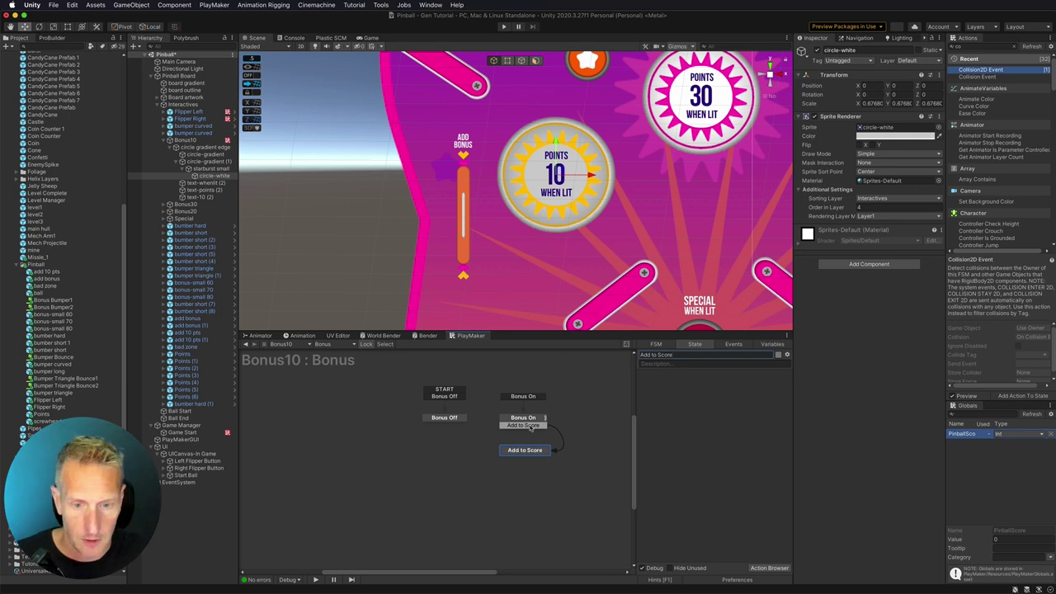
- Add an Int Add action that adds 10 to the global PinballScore variable
click(973, 47)
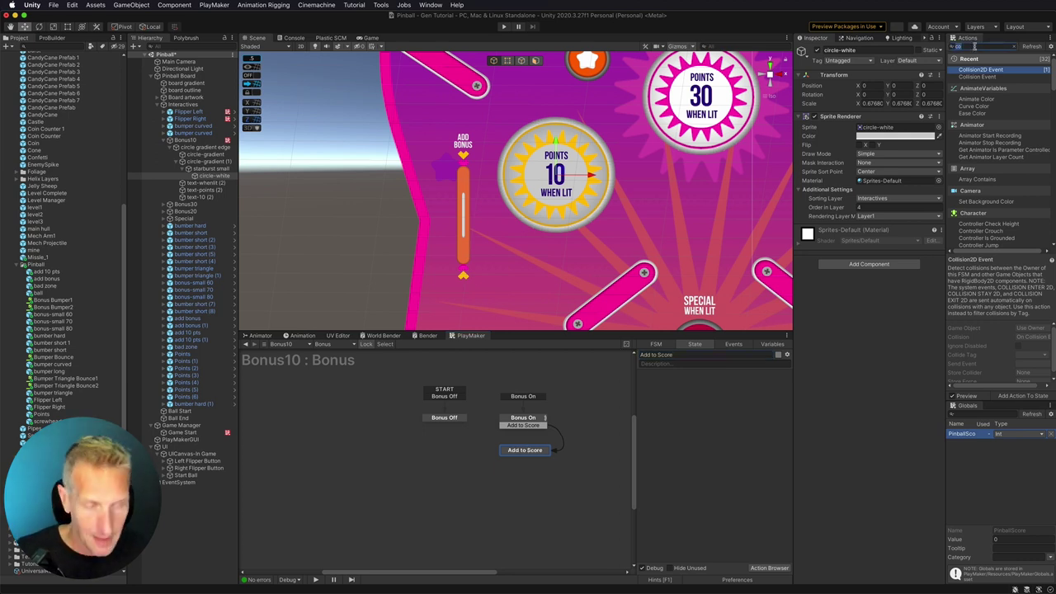
key(BackSpace)
key(BackSpace)
text(int add)
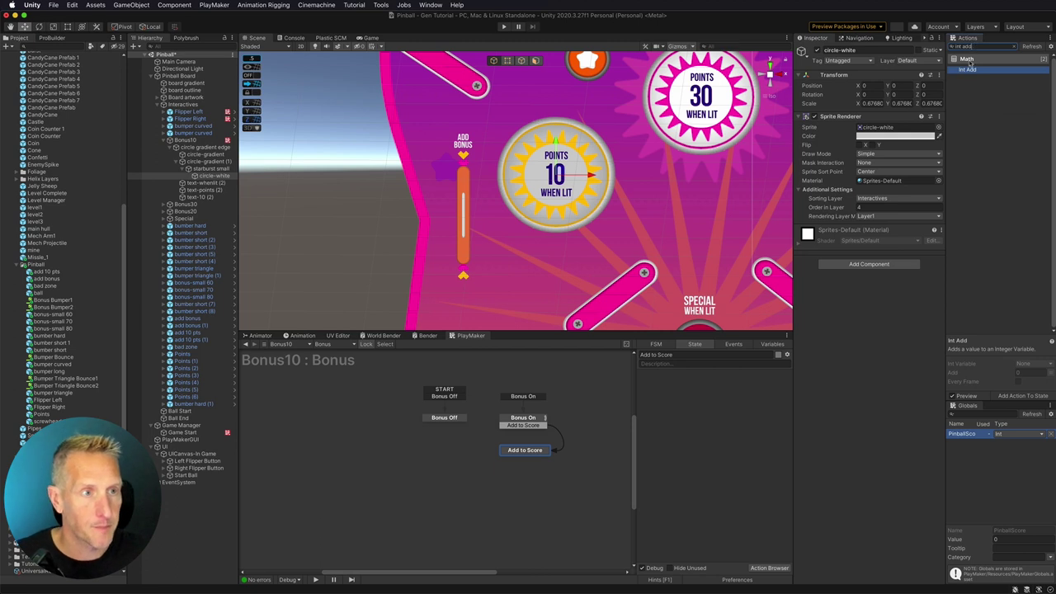
double_click(971, 70)
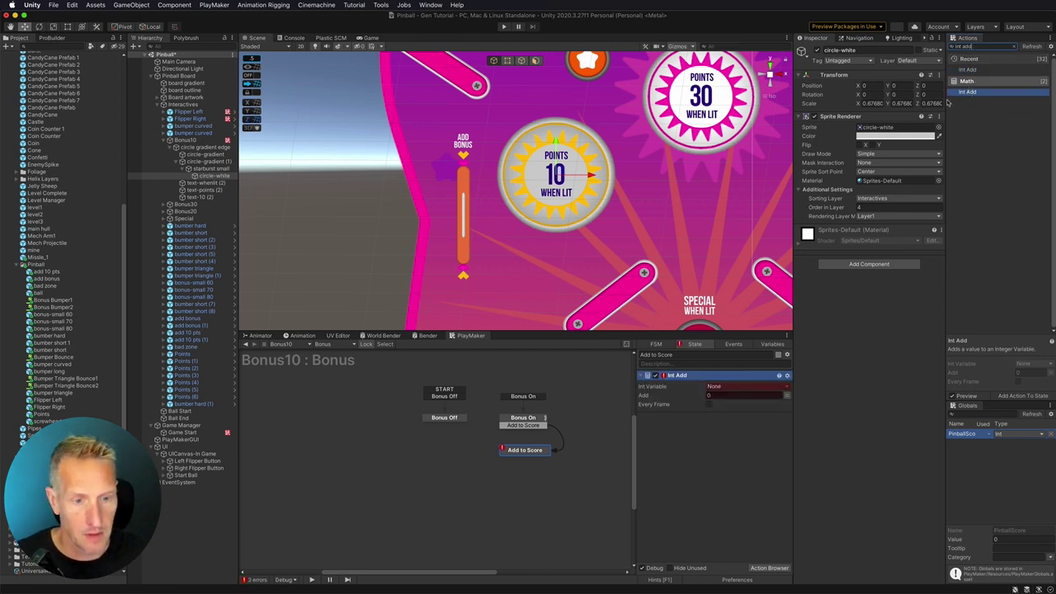
click(731, 389)
mouse_move(723, 403)
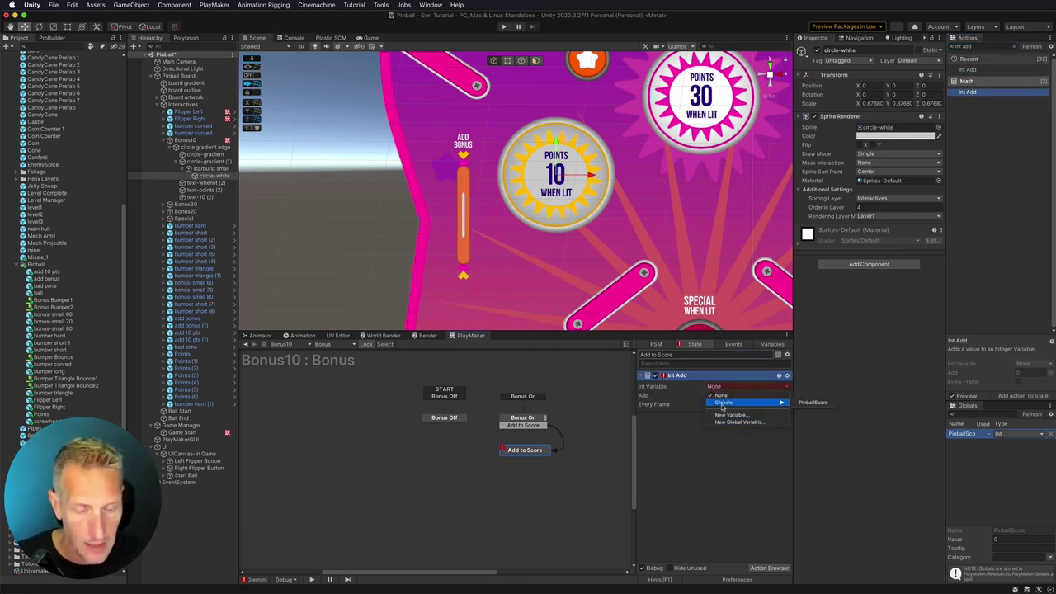
click(812, 402)
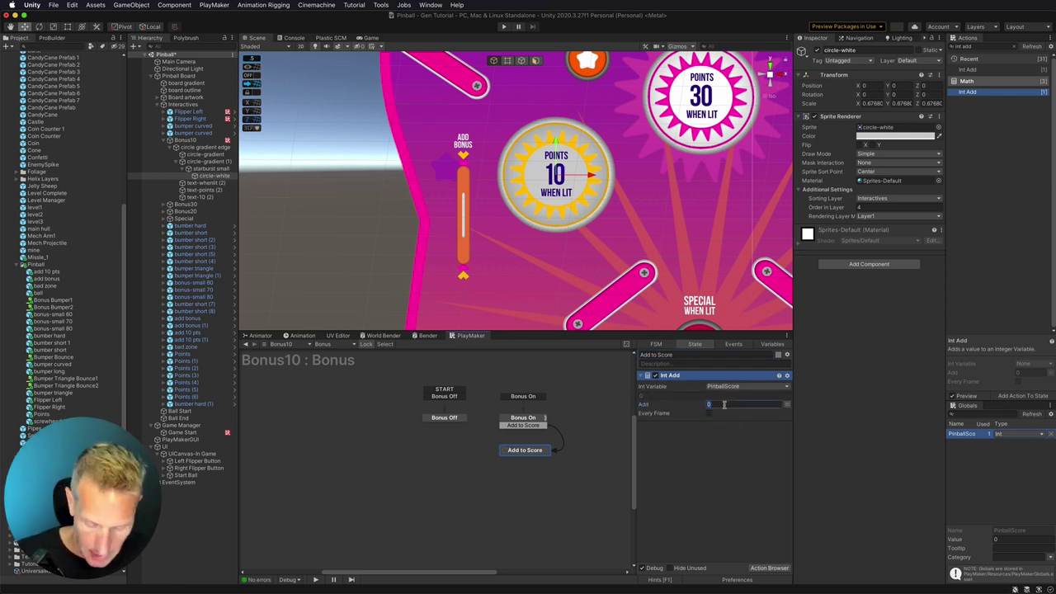
- Give Add to Score a FINISHED transition leading back to Bonus On
right_click(534, 448)
mouse_move(569, 452)
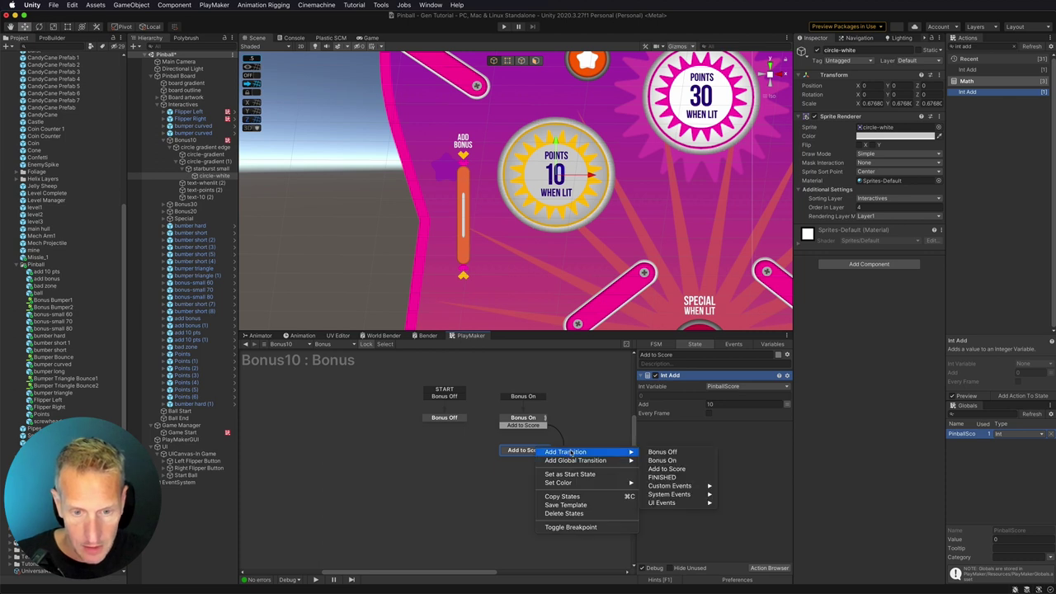
click(660, 477)
drag(524, 457, 506, 424)
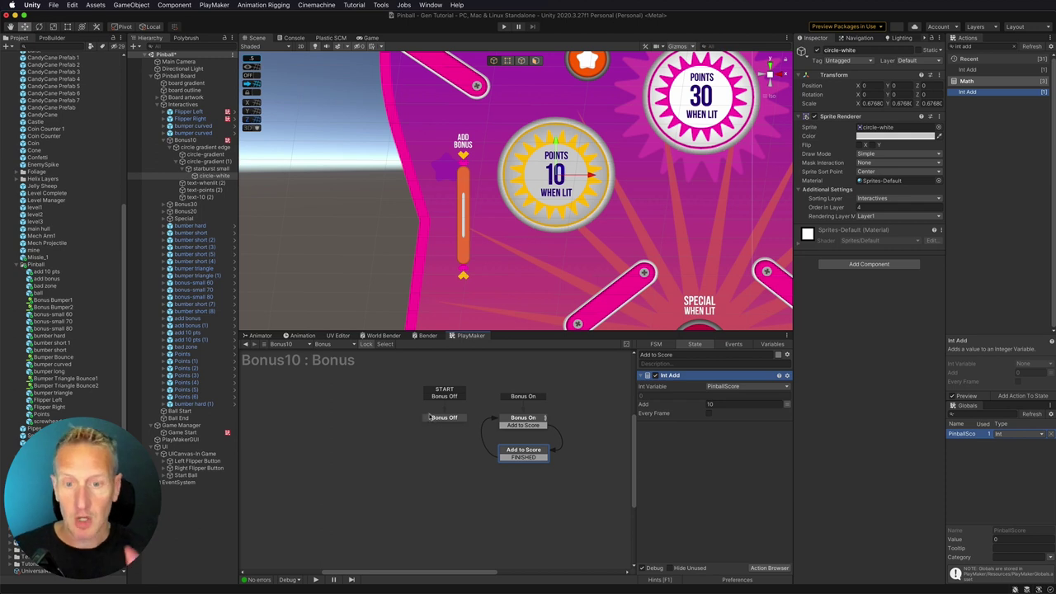
- Unpin the editor, select Bonus10 and open the Bonus Off state of its Timer FSM
click(367, 345)
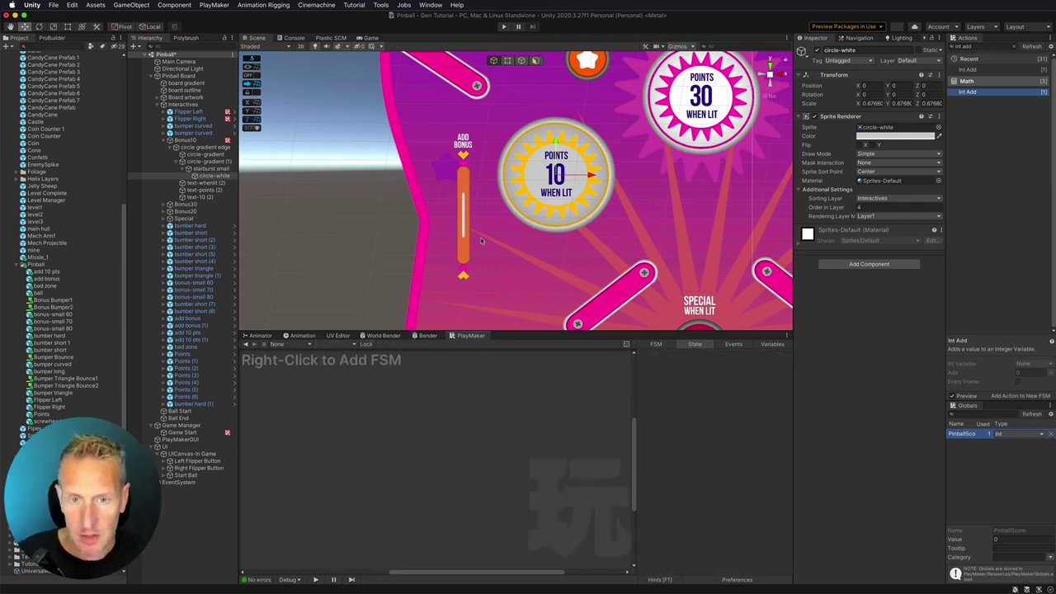
click(190, 140)
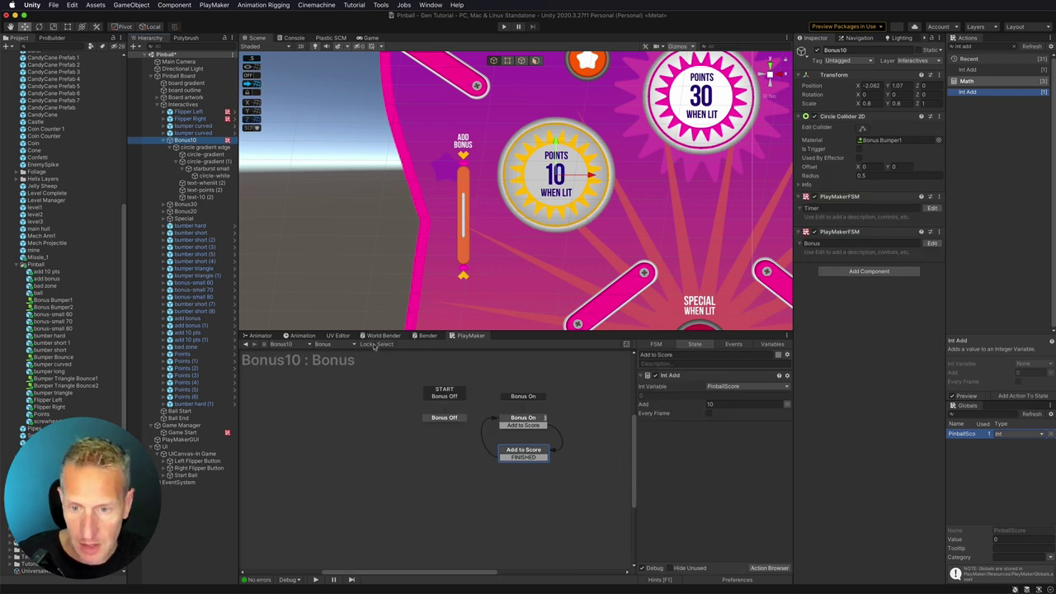
click(339, 345)
click(333, 360)
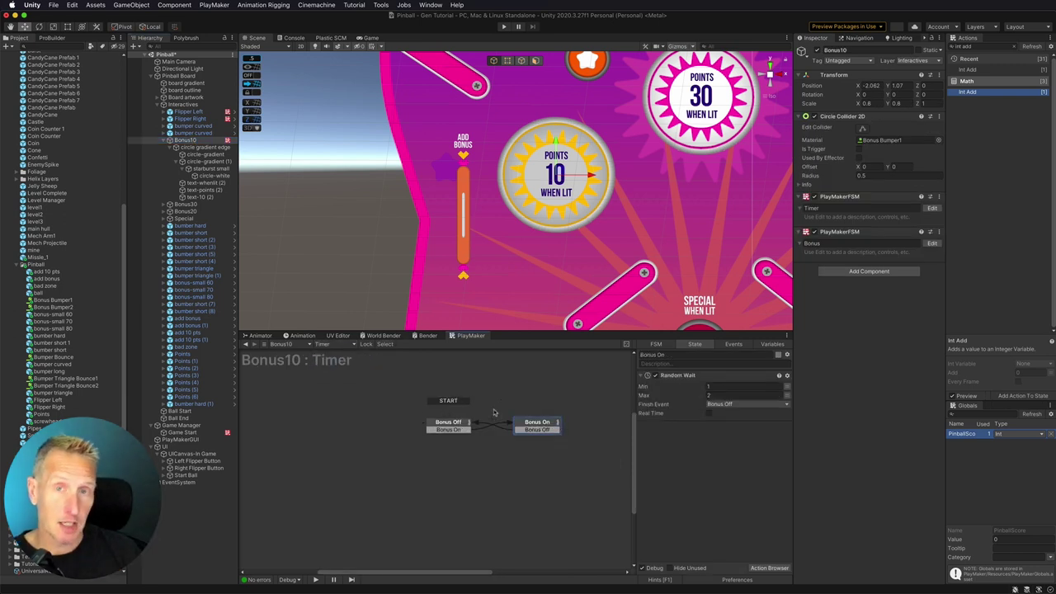
click(448, 423)
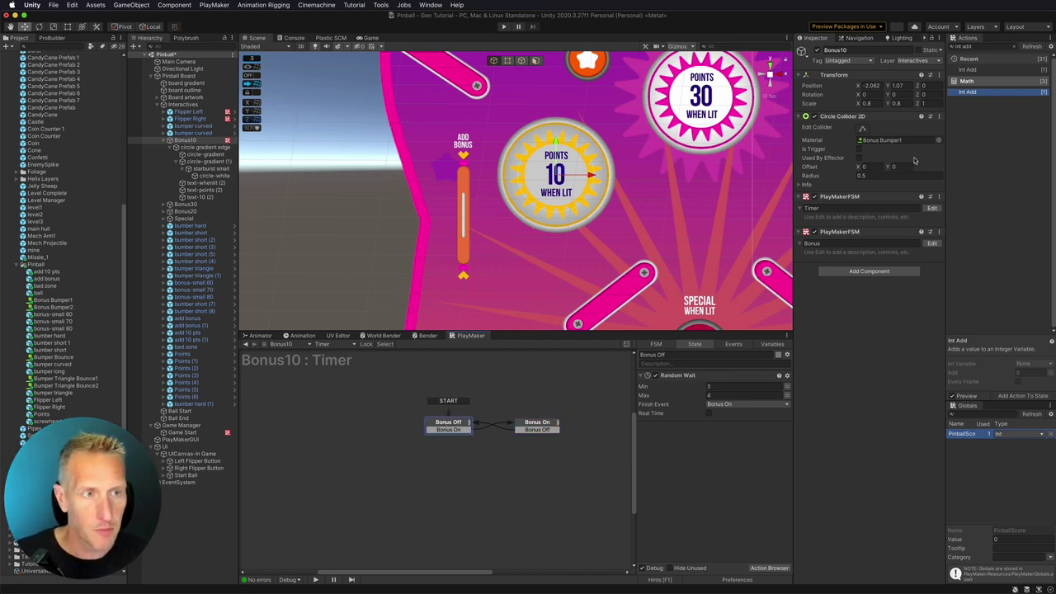
- Add Send Event By Name to Bonus Off, targeting the Game Object FSM named Bonus
click(981, 47)
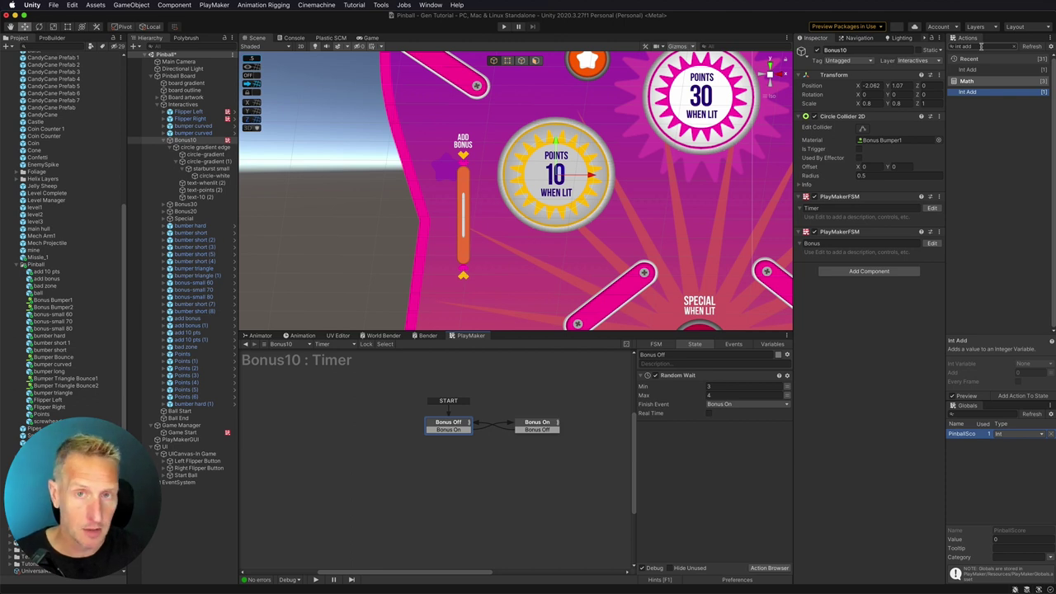
text(send)
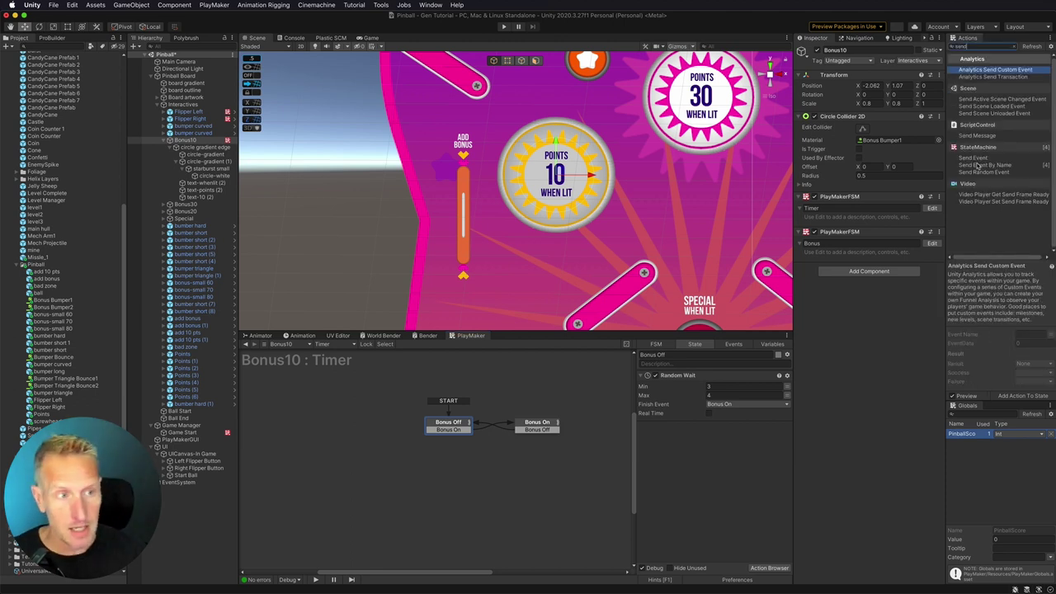
double_click(982, 164)
click(747, 437)
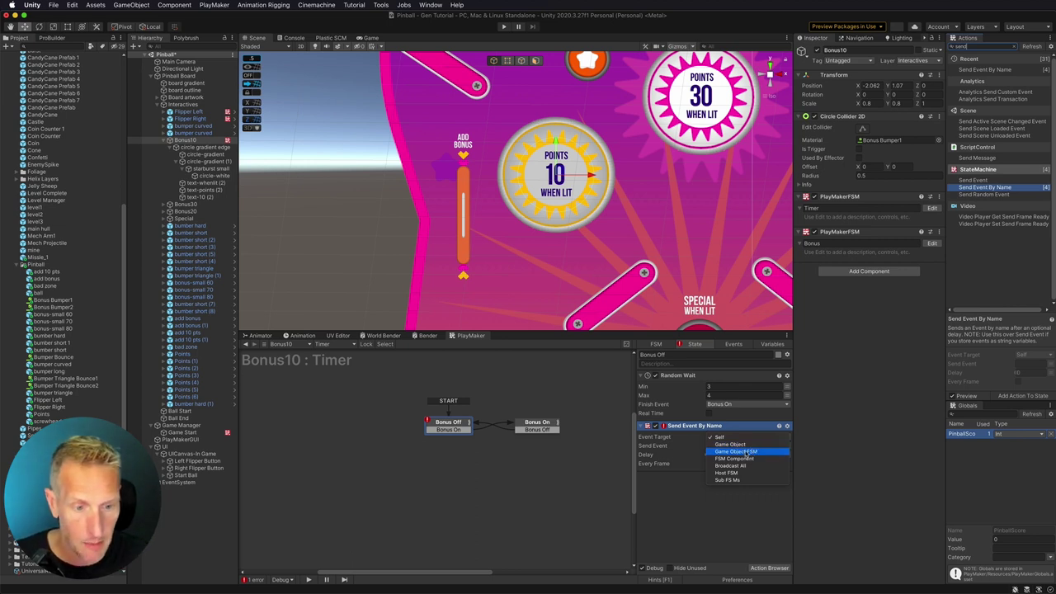
click(748, 452)
click(761, 452)
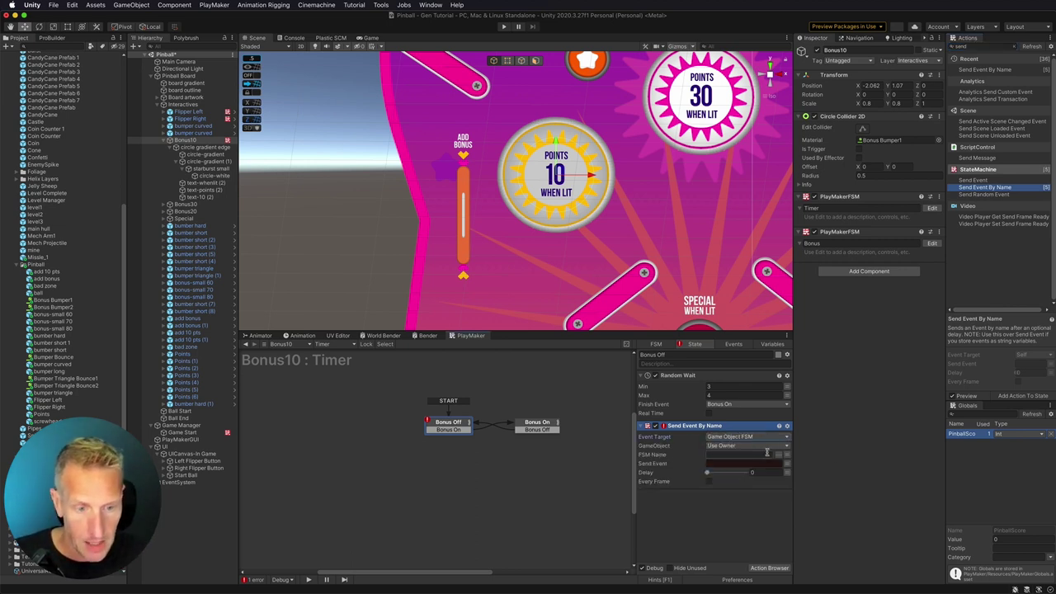
click(769, 456)
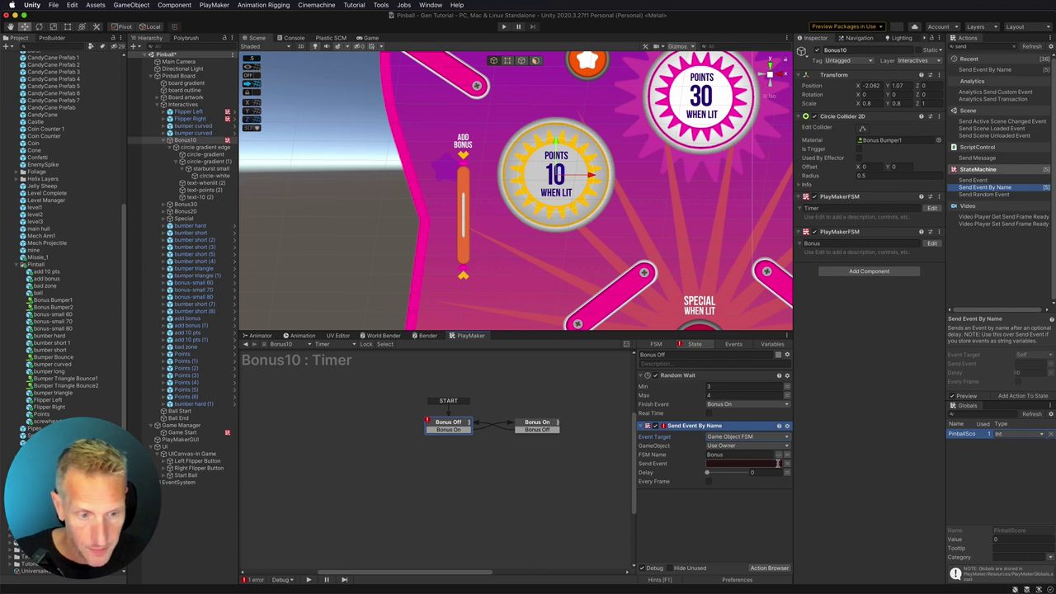
click(783, 466)
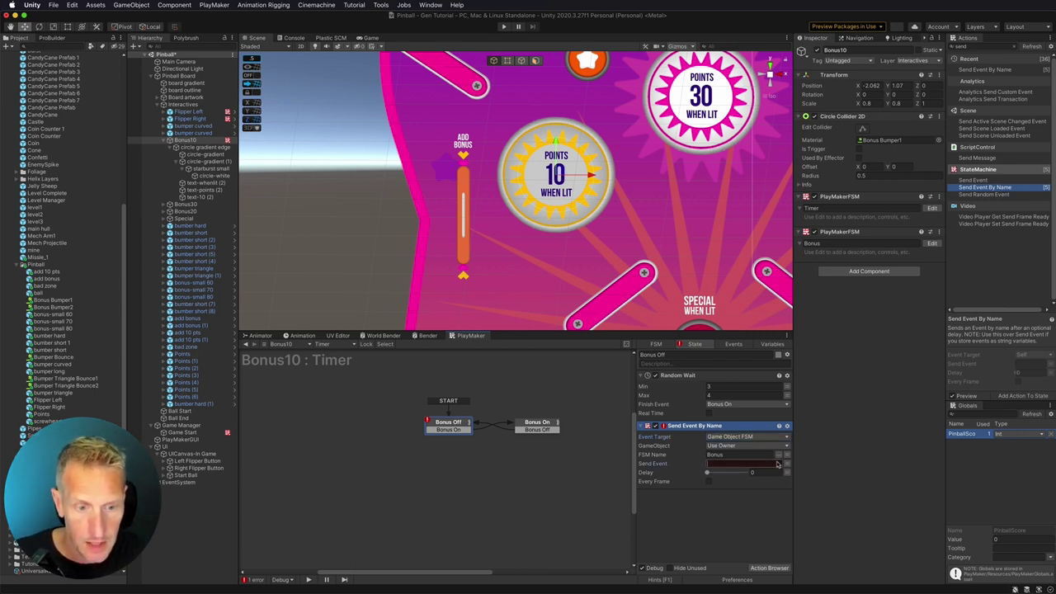
- After checking the Bonus FSM's event names, make the action send Bonus Off
click(347, 346)
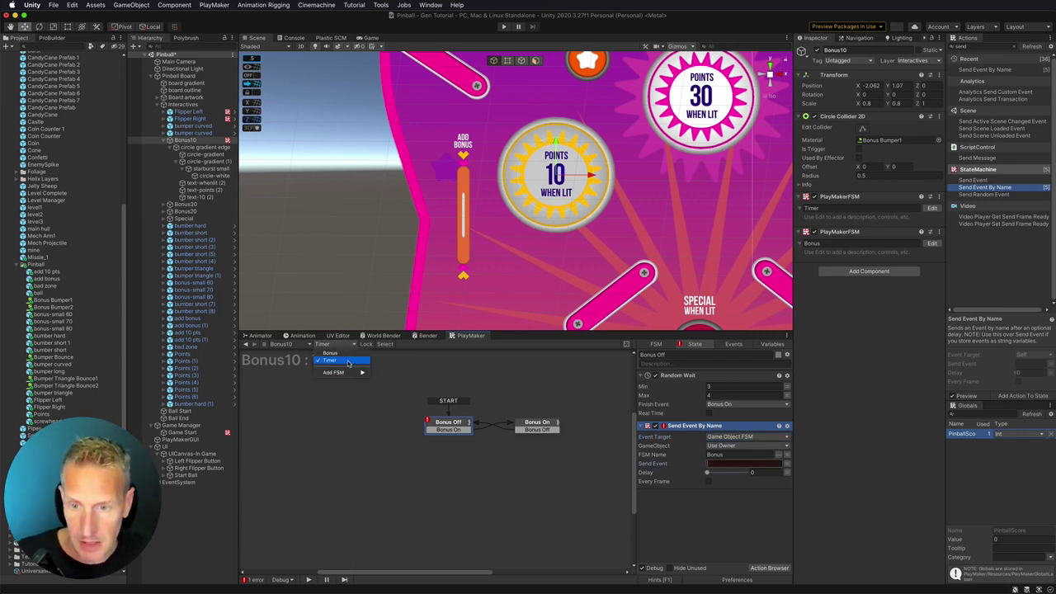
click(338, 360)
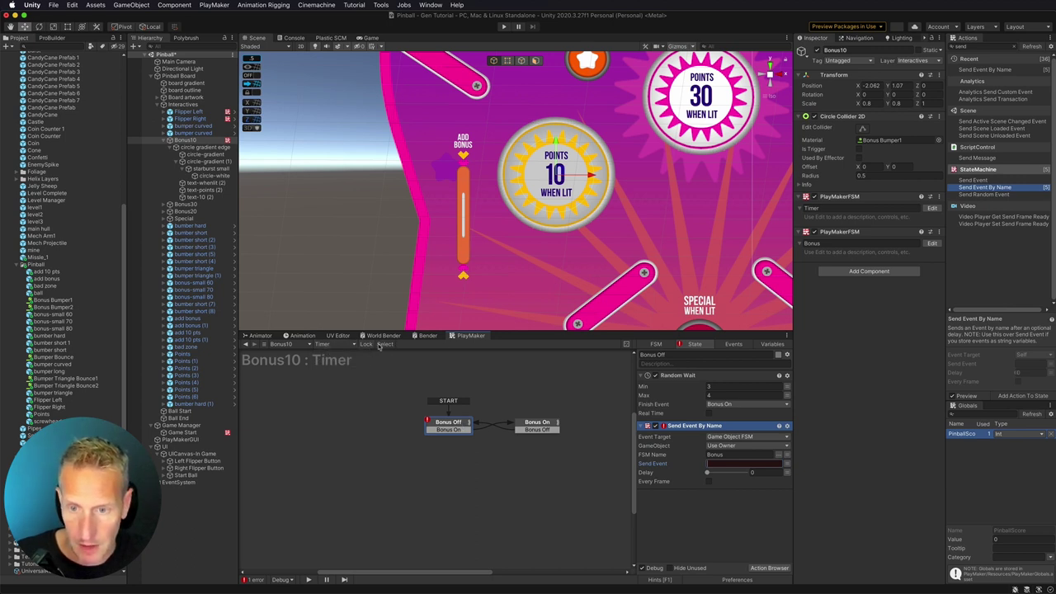
click(347, 345)
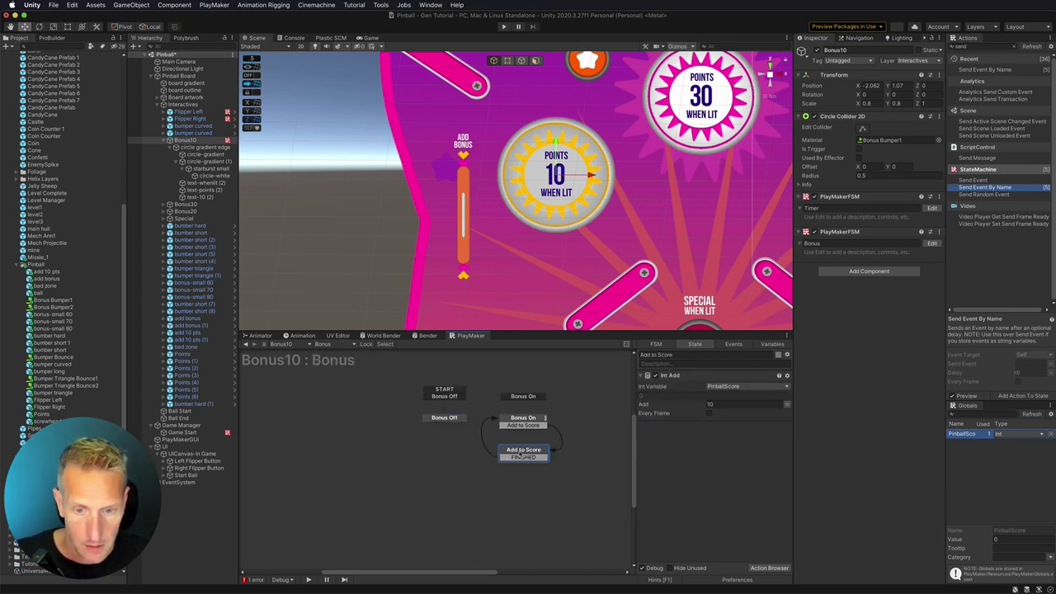
click(342, 344)
click(344, 360)
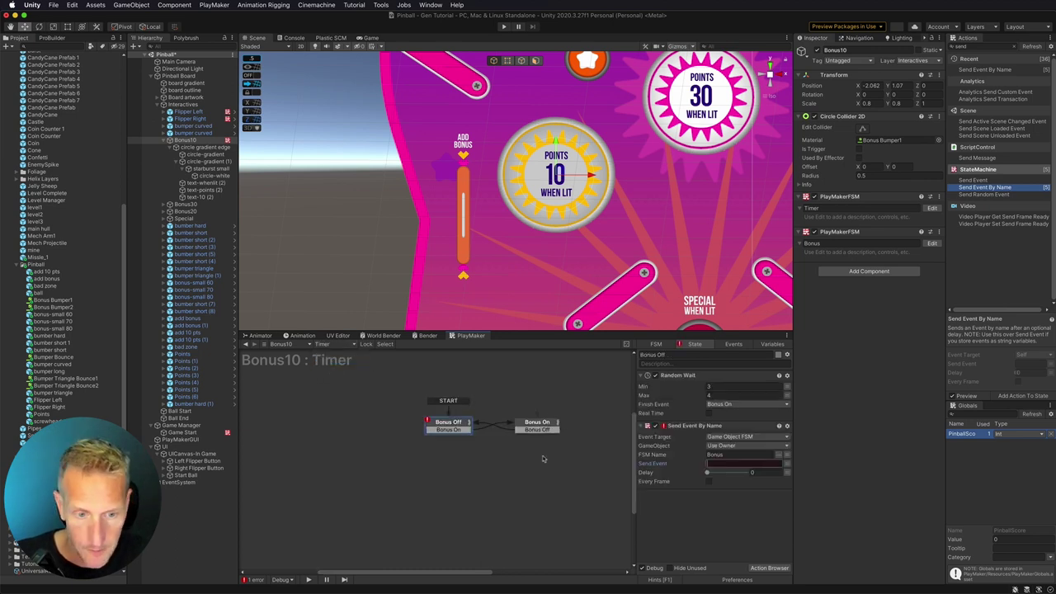
click(710, 464)
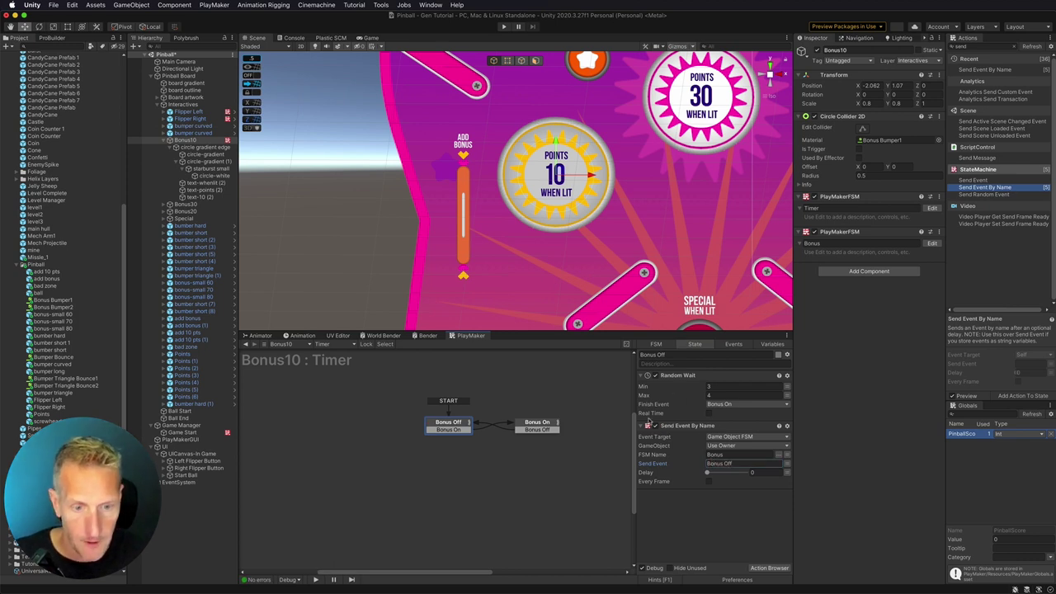
- Select the send-event action for reuse and switch to the Bonus On state
click(666, 427)
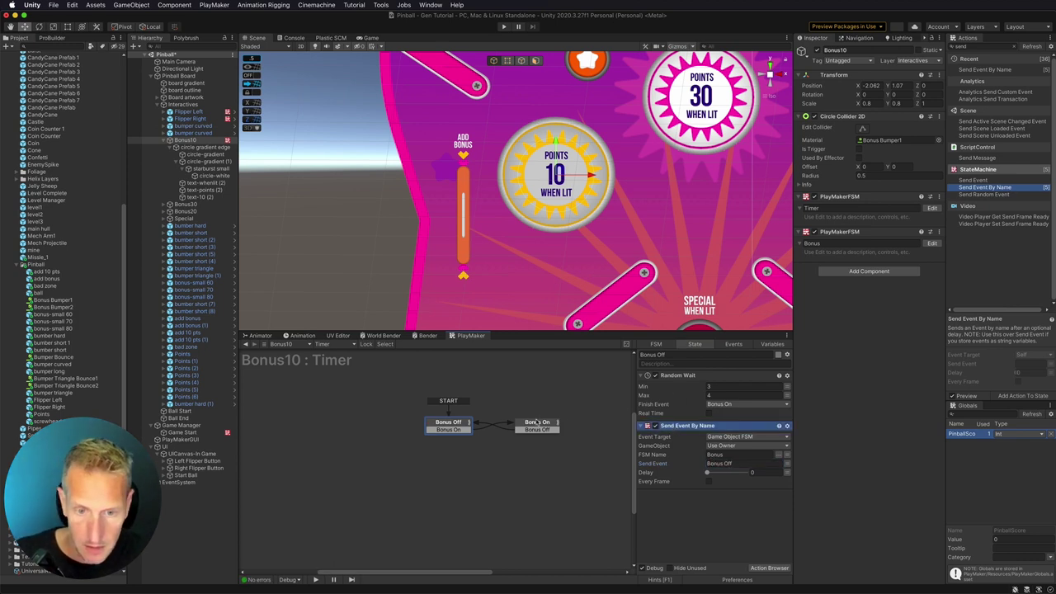
click(536, 424)
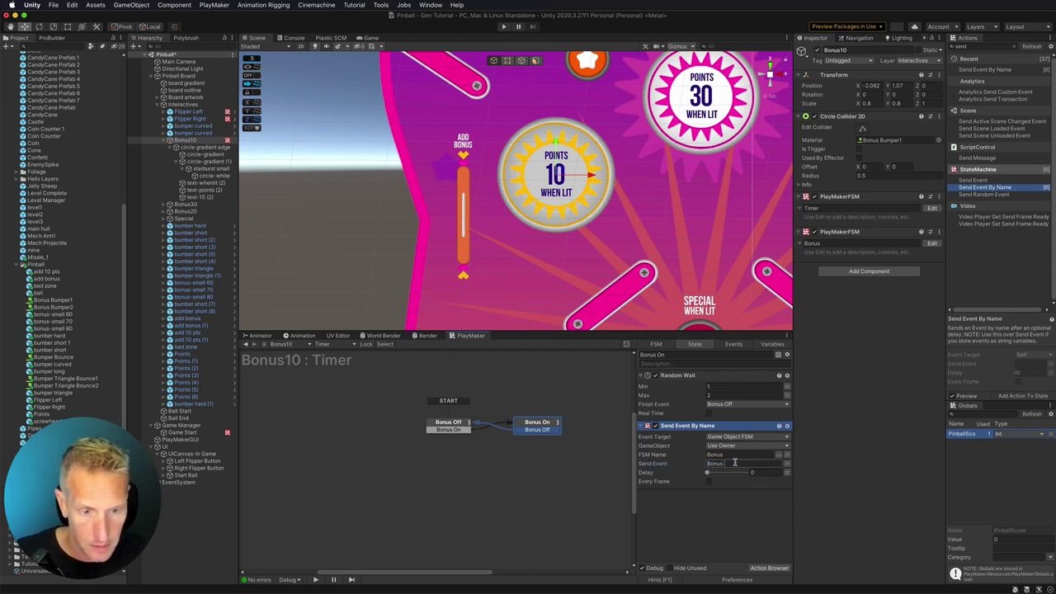
click(553, 393)
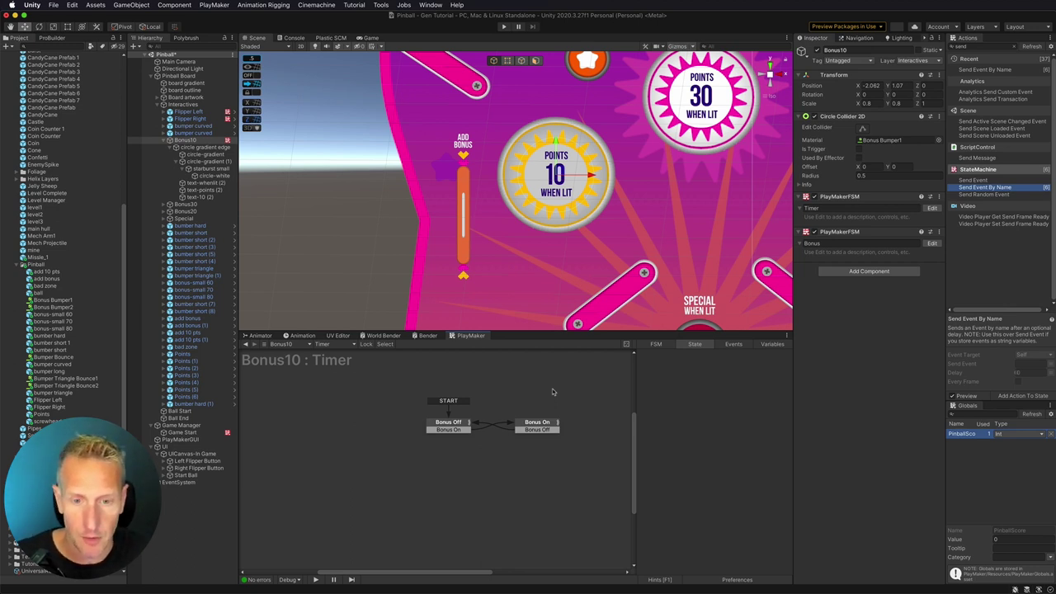
- Play the game in an enlarged Game view, launch the ball, then stop and enlarge the FSM graph
click(504, 28)
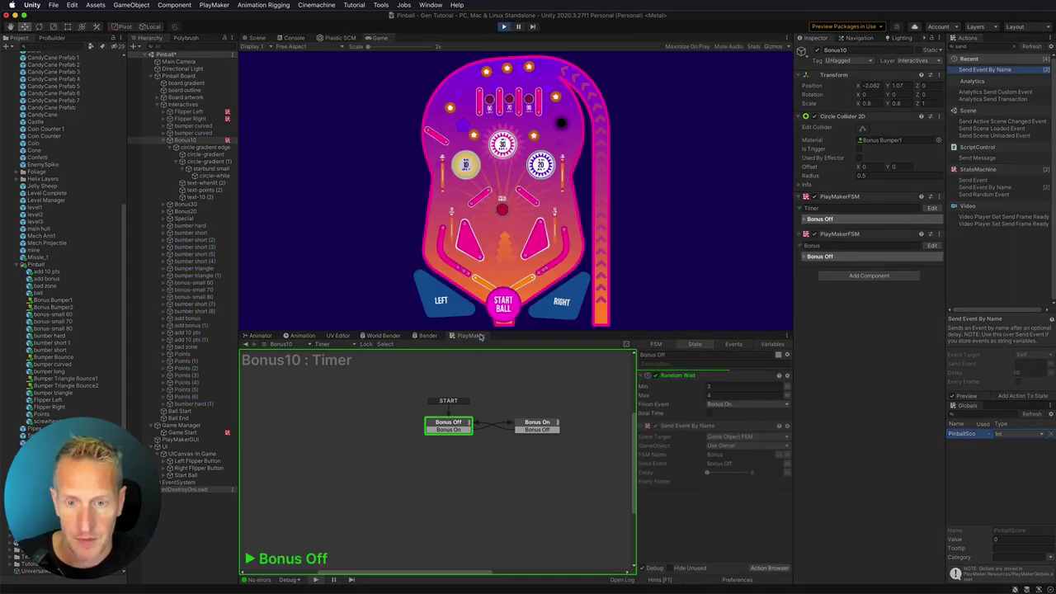
drag(478, 331, 490, 473)
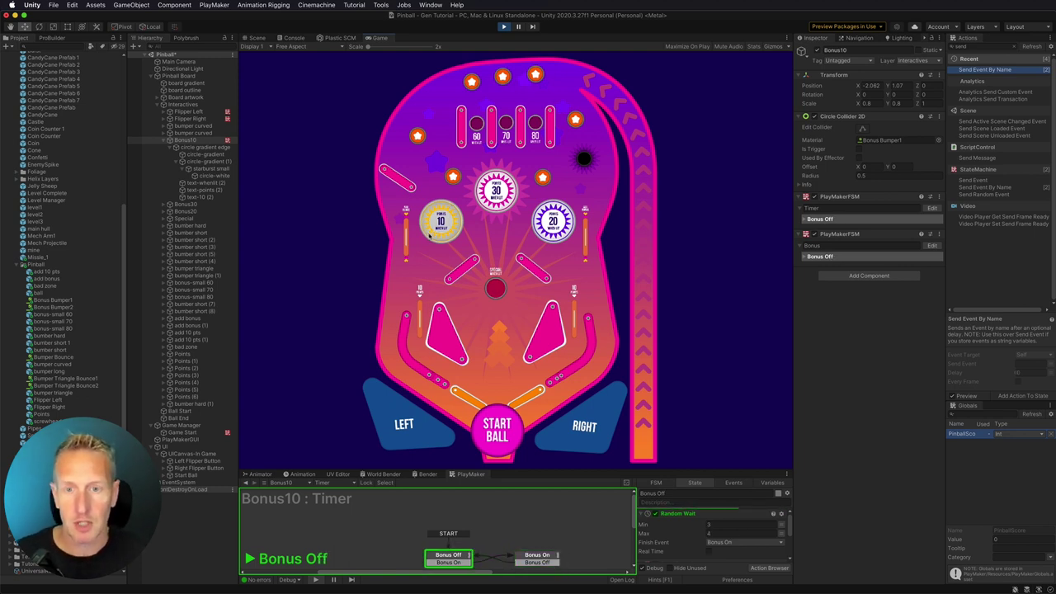
click(495, 435)
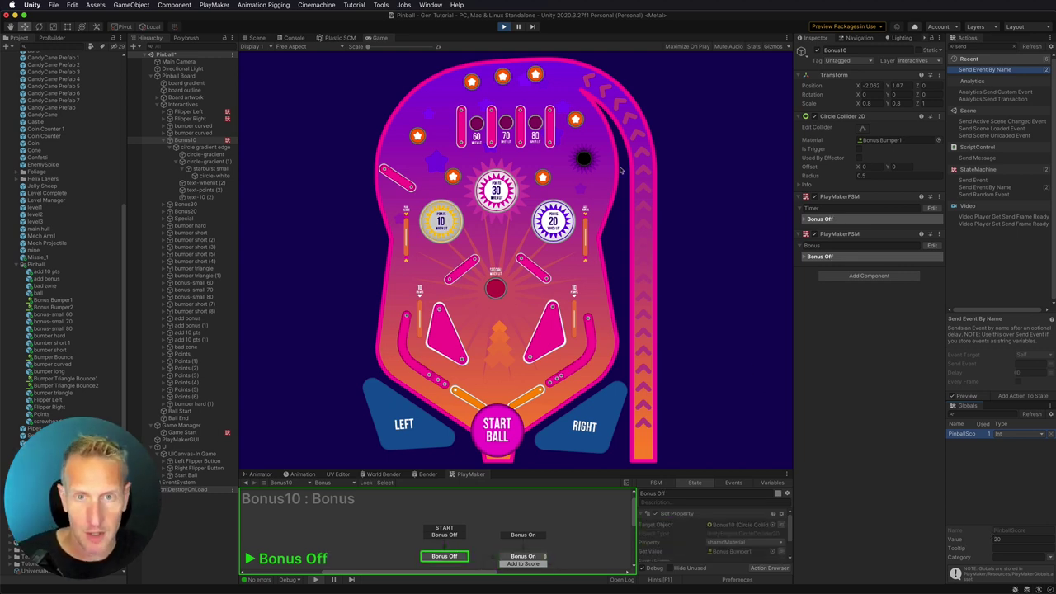
key(super+p)
drag(513, 468, 547, 308)
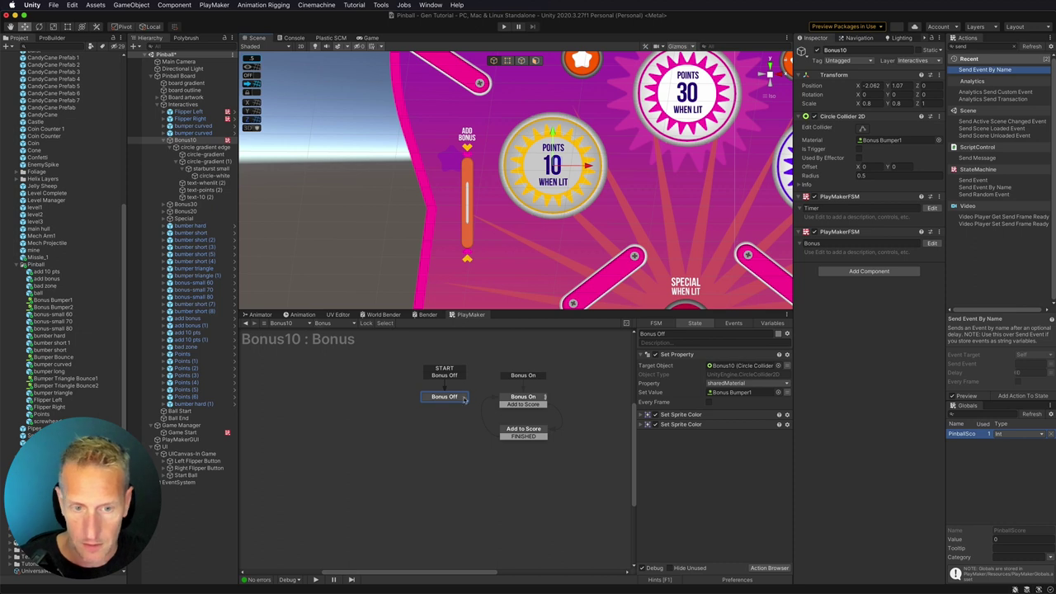
- In Bonus10's Timer FSM, set Bonus Off's random wait to 5–6 seconds and Bonus On's maximum to 4
click(321, 323)
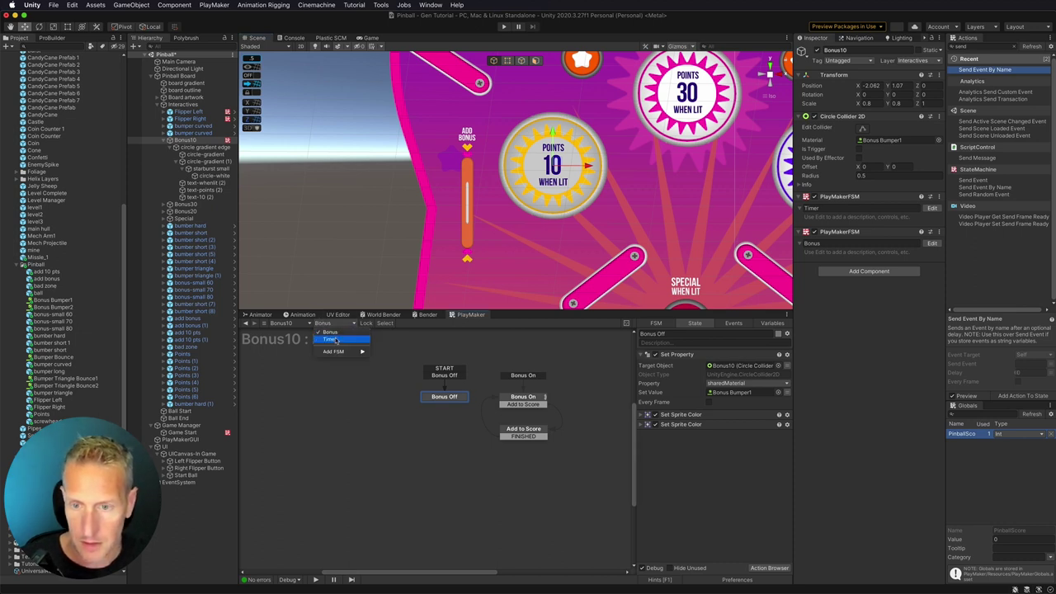
click(331, 340)
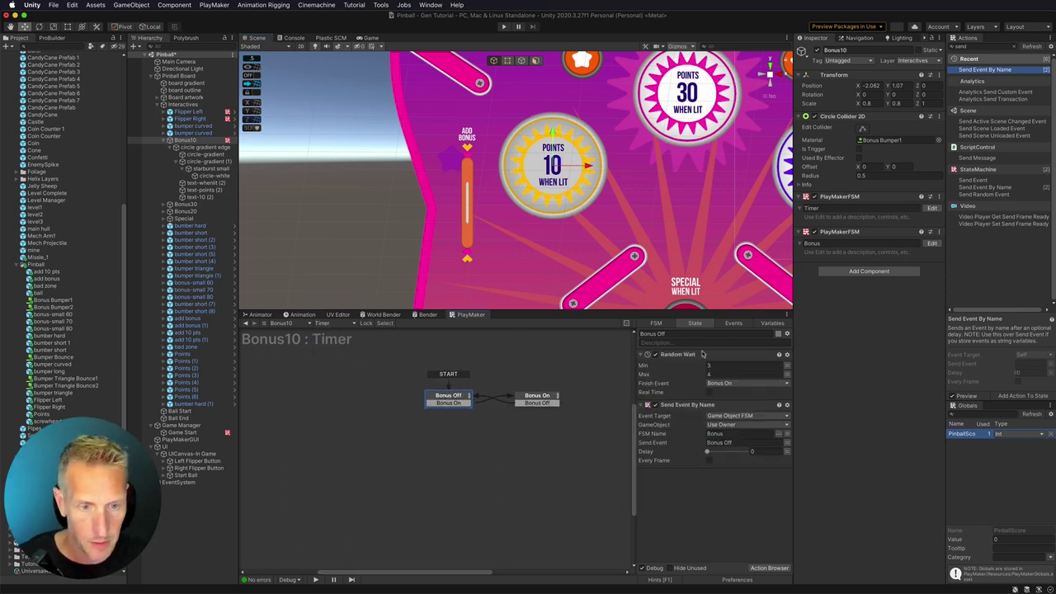
click(711, 364)
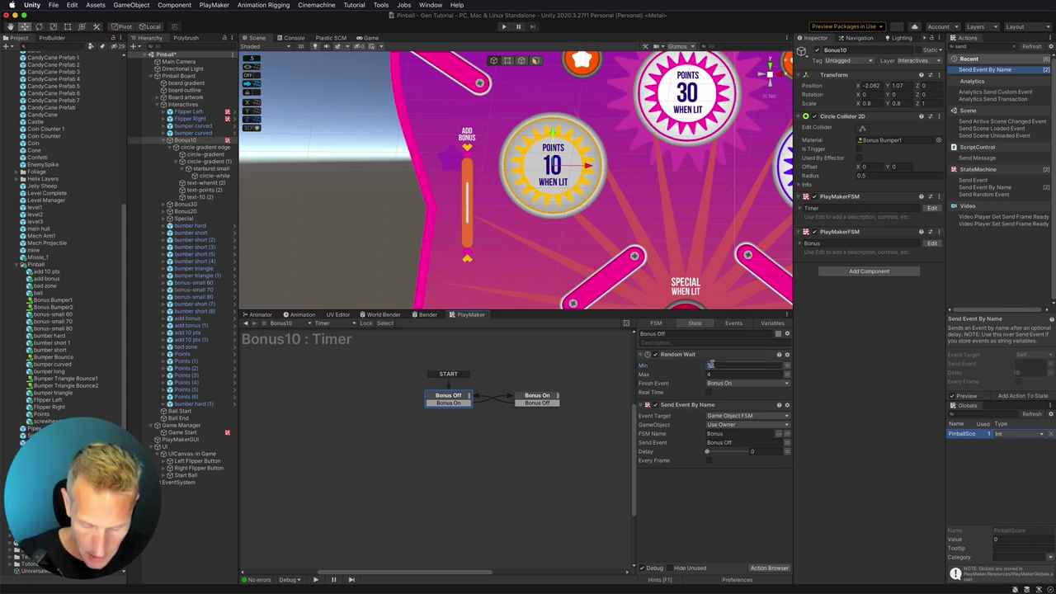
key(Tab)
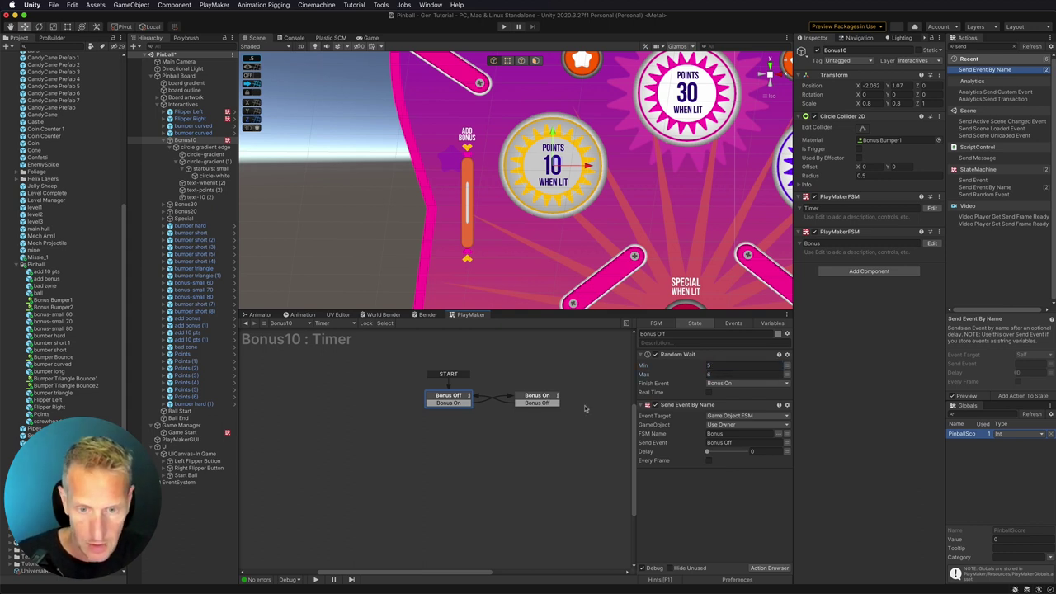
click(537, 398)
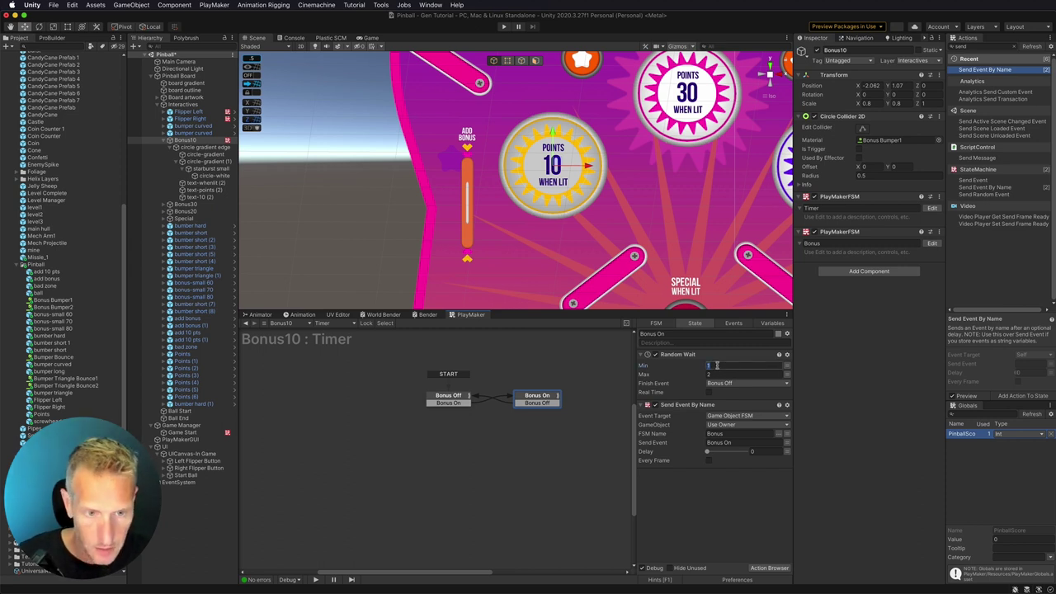
key(Tab)
text(4)
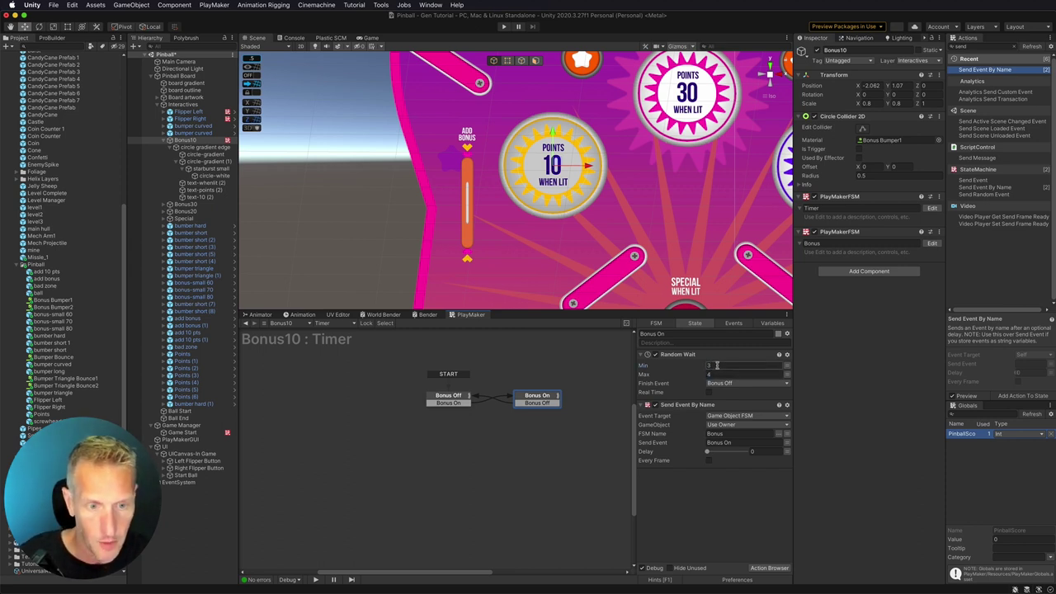
click(447, 397)
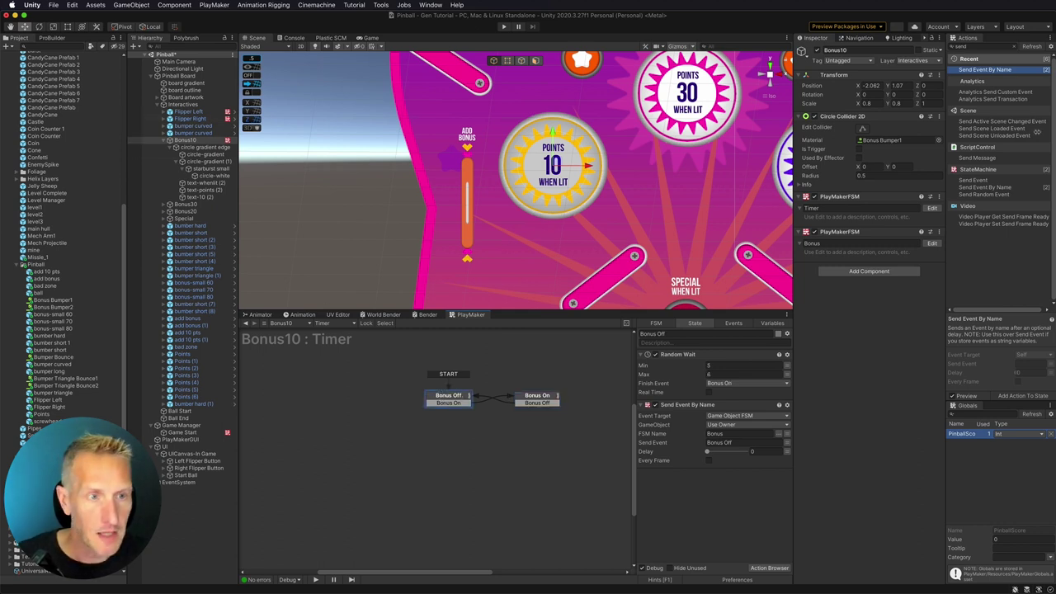
click(939, 196)
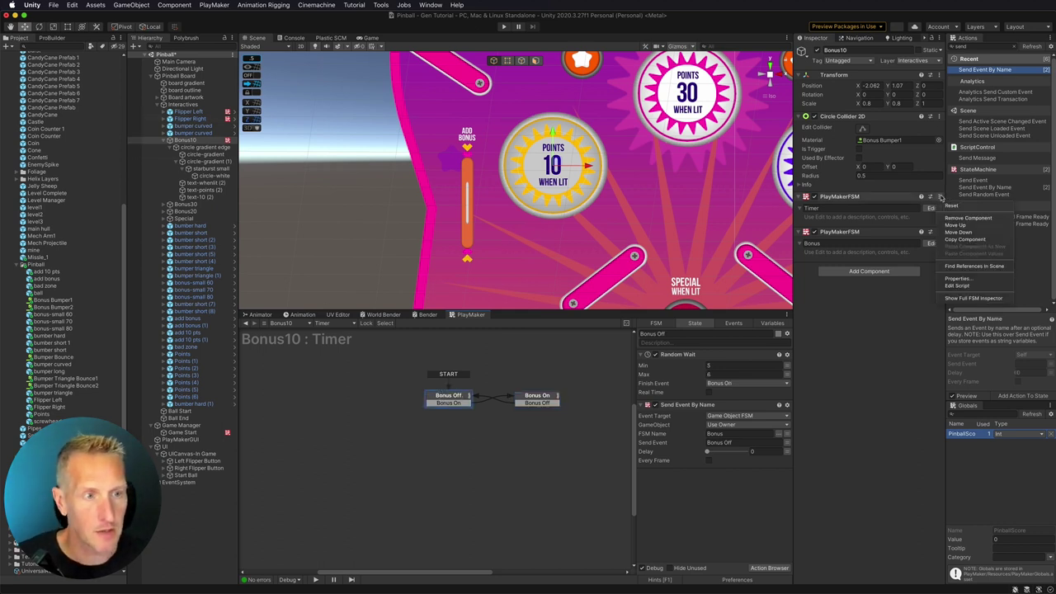
- Copy Bonus10's Timer FSM component and paste it as new onto Bonus30 and Bonus20
click(964, 240)
click(187, 204)
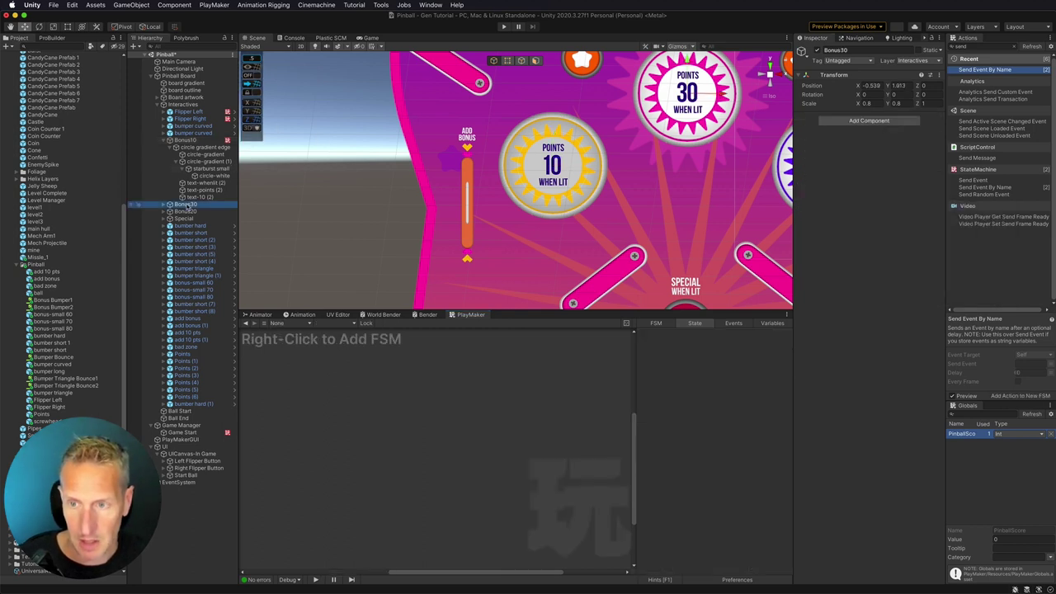
right_click(868, 76)
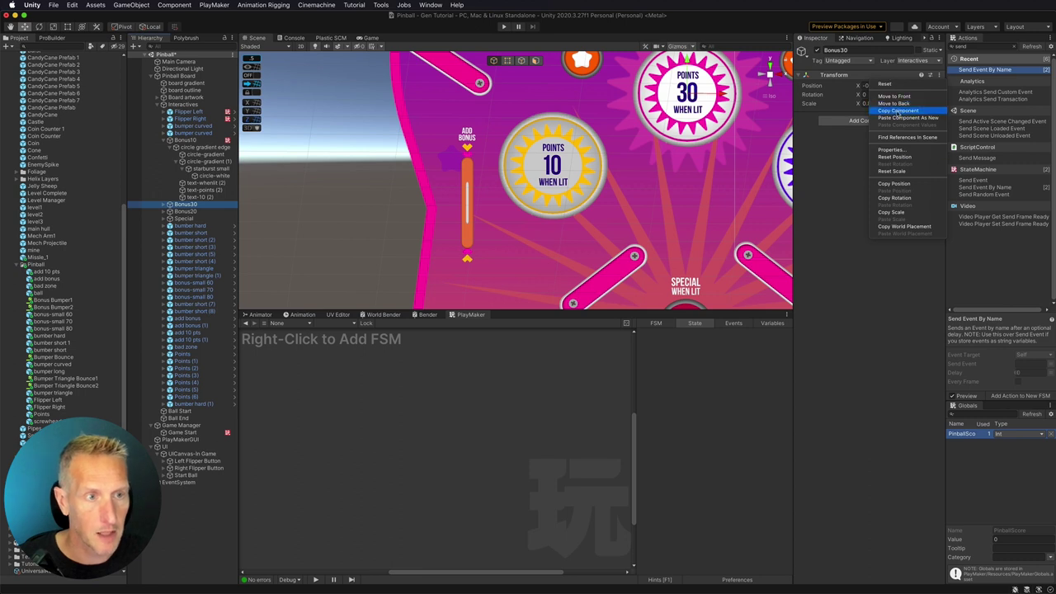
click(897, 117)
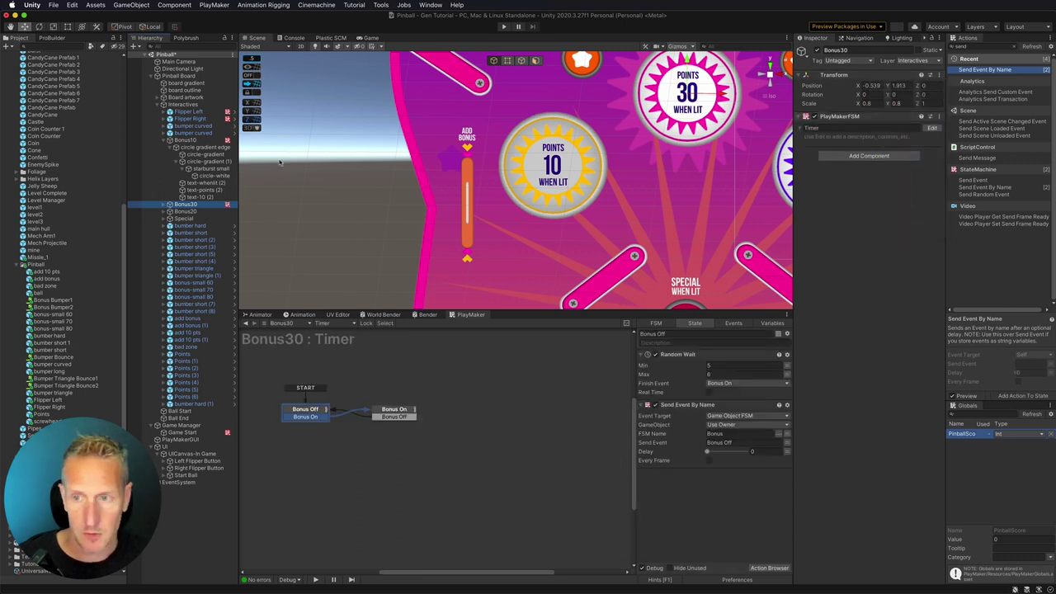
click(186, 212)
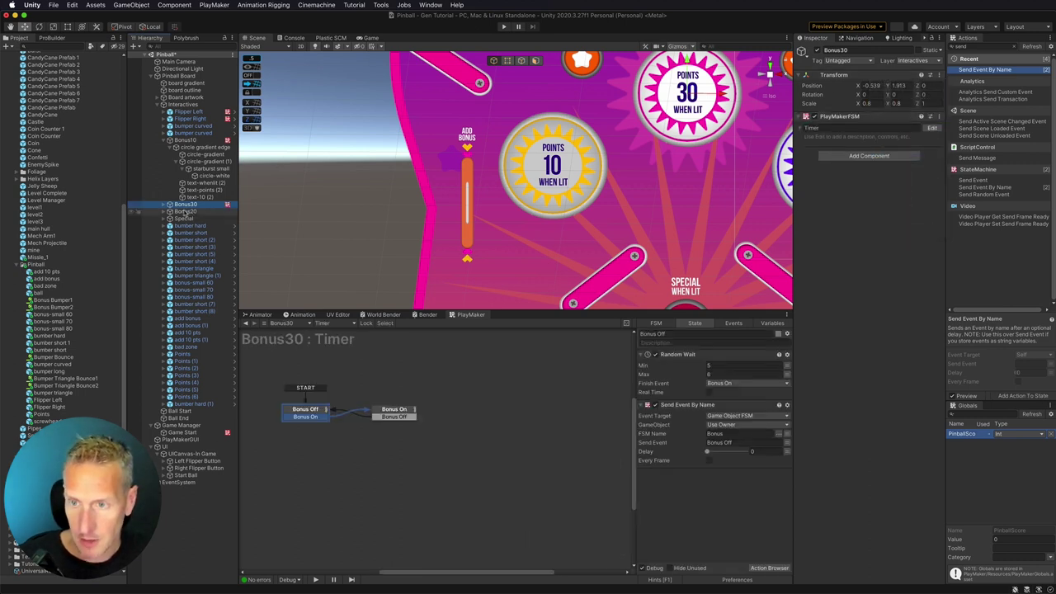
right_click(865, 76)
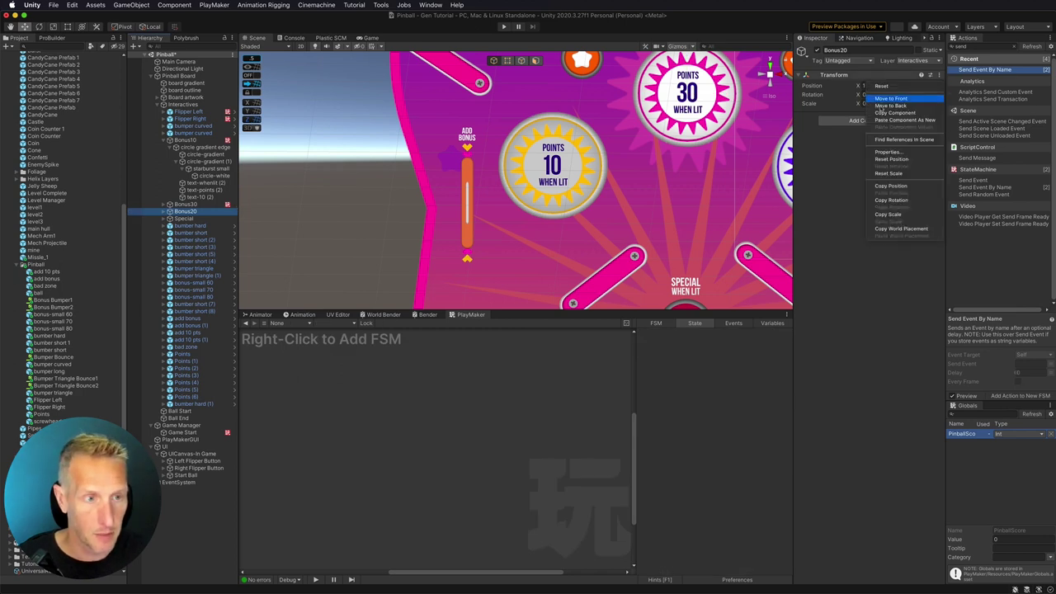
click(904, 121)
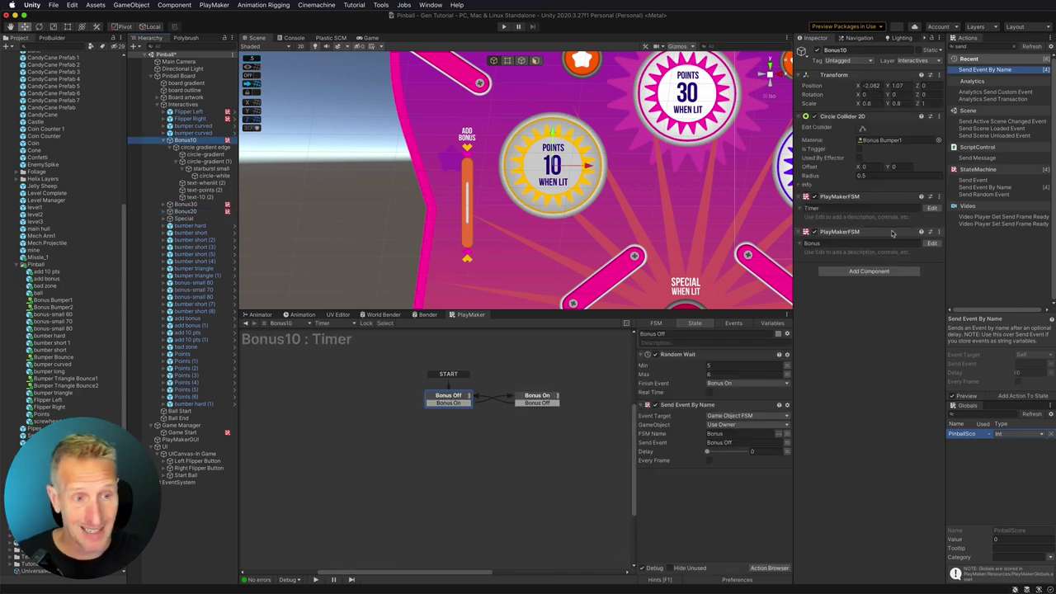
- Copy Bonus10's Bonus FSM component and paste it as new onto Bonus30 and Bonus20
click(938, 232)
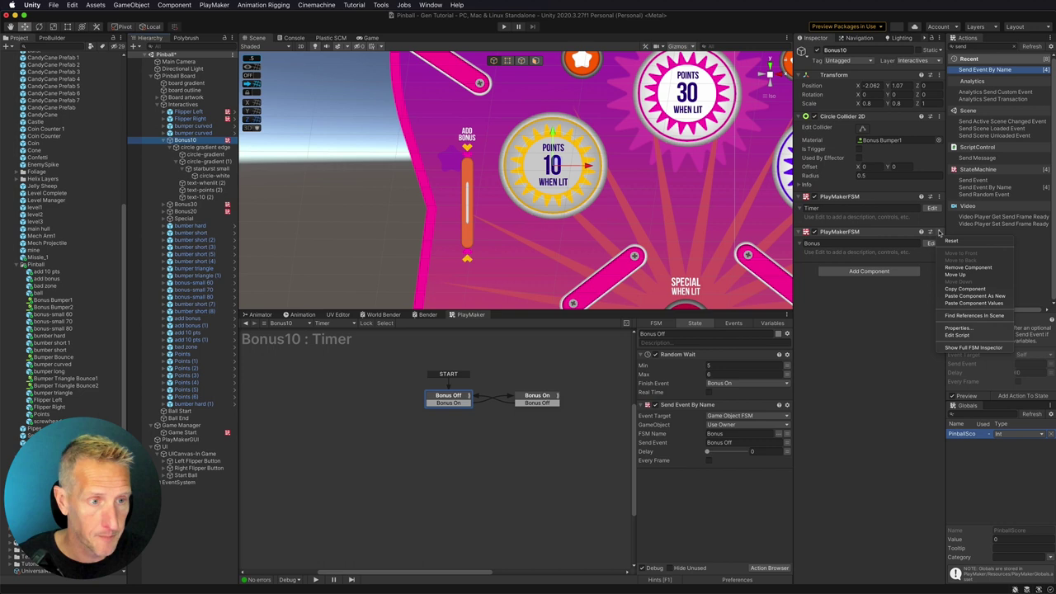
click(964, 290)
click(186, 204)
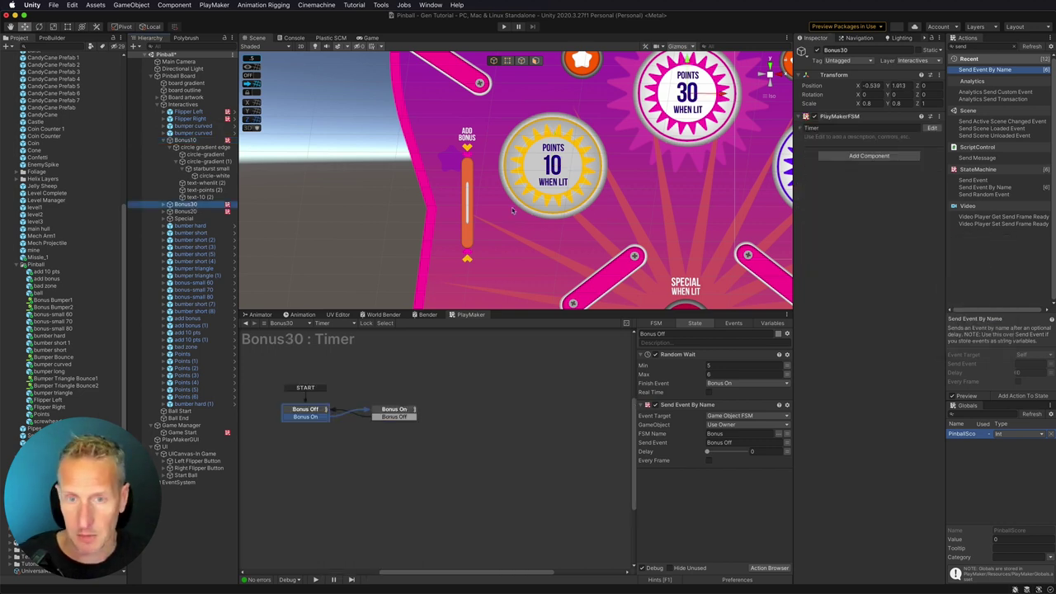
click(938, 116)
click(895, 179)
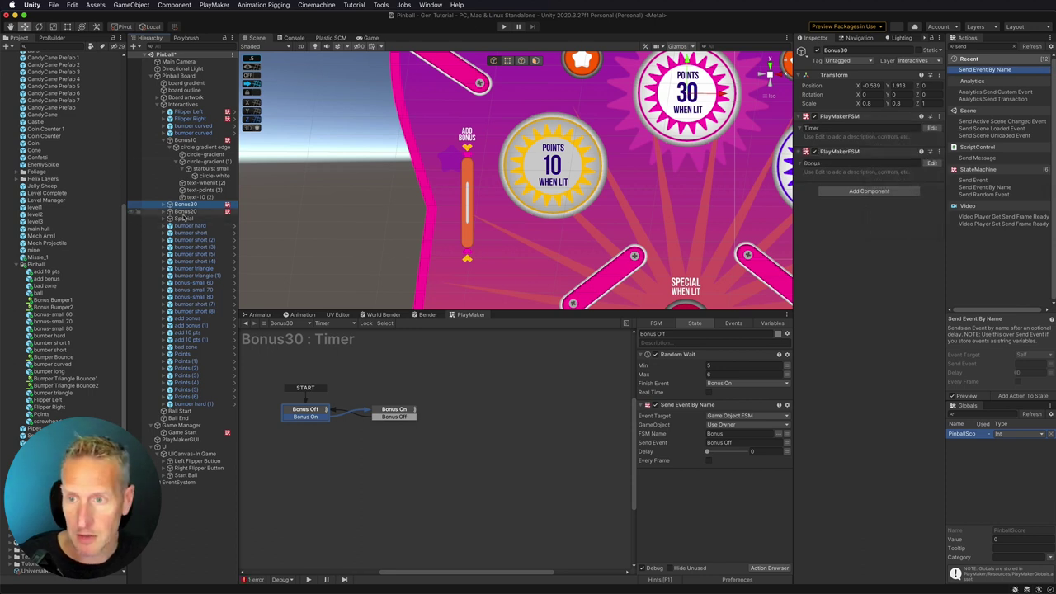
click(238, 211)
right_click(870, 118)
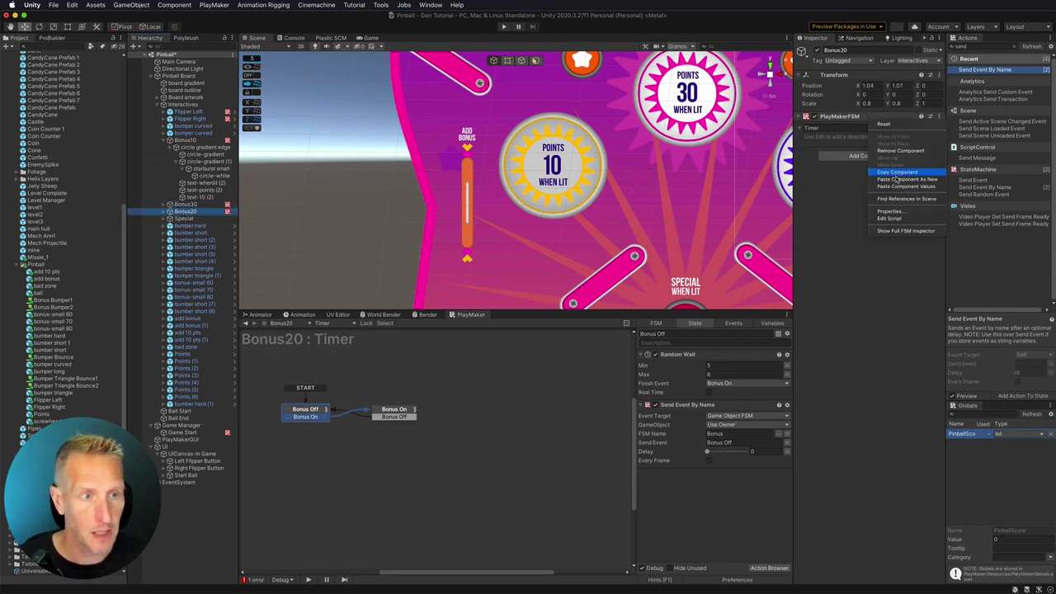
click(903, 179)
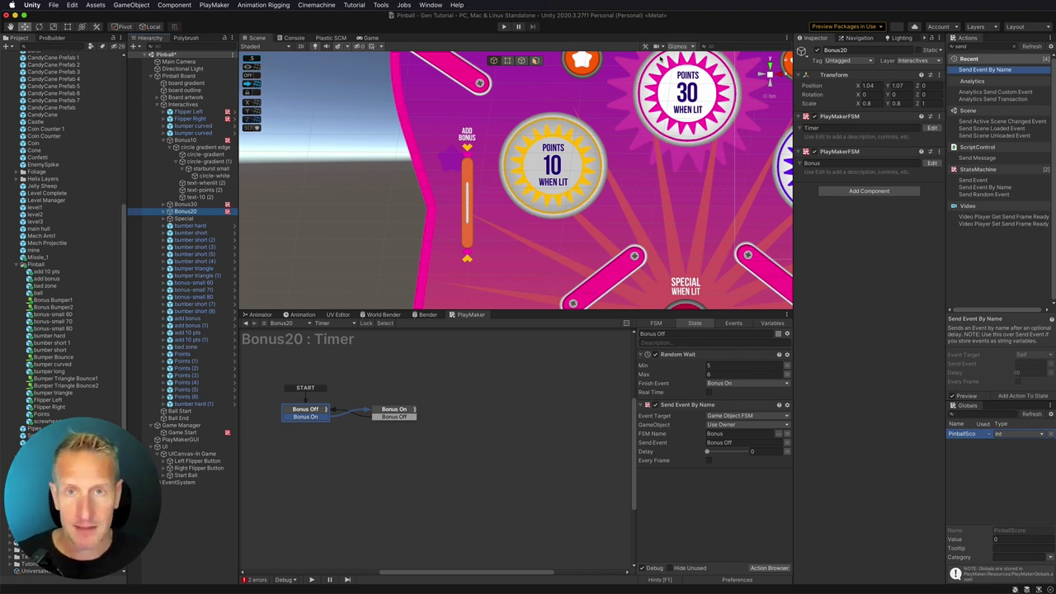
- Set Bonus30's Timer random wait to Min 10, Max 12 seconds
click(186, 204)
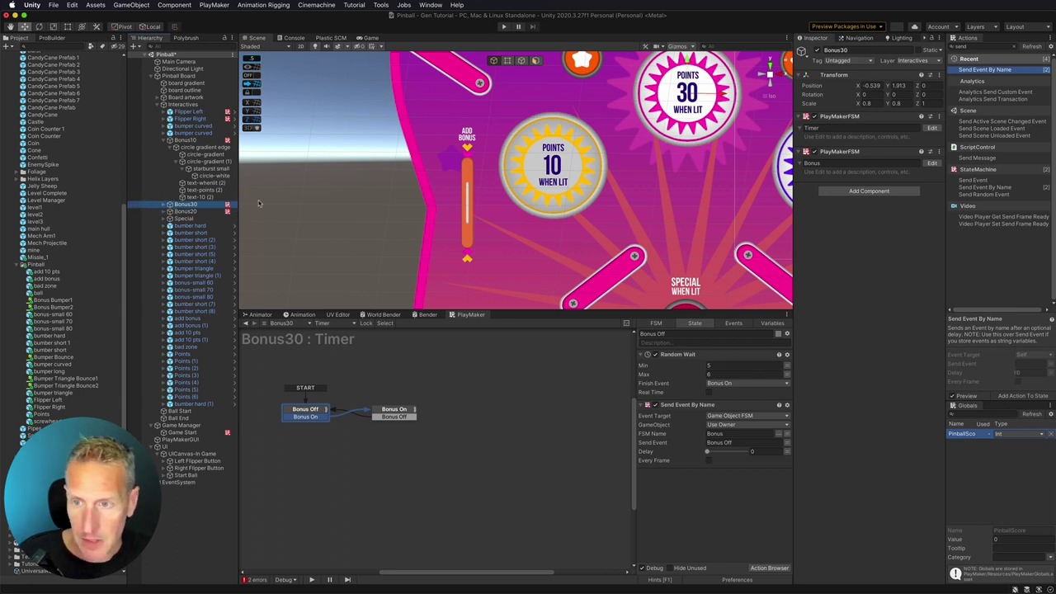
click(722, 366)
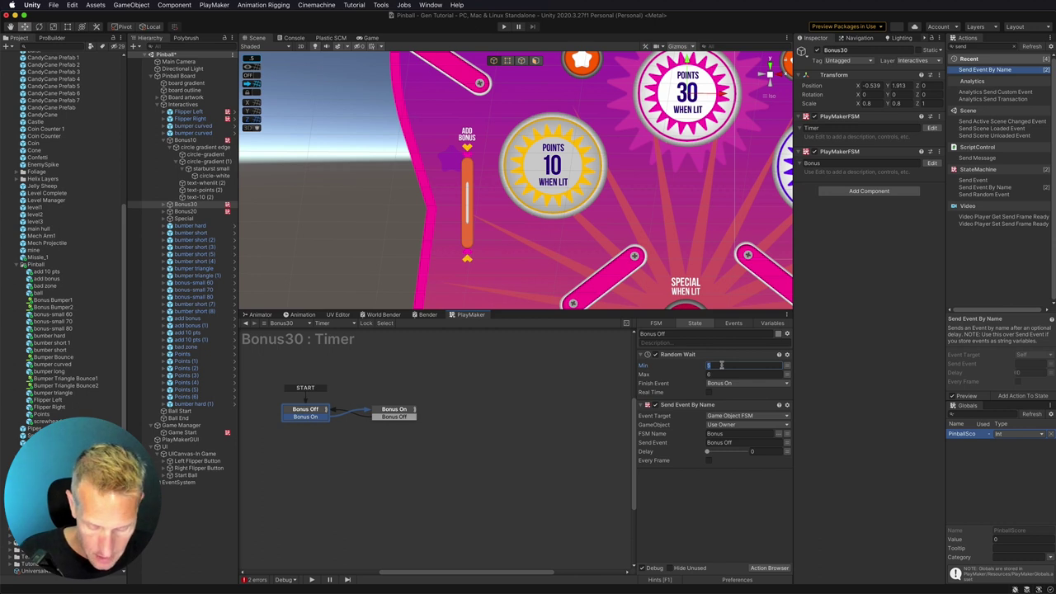
text(10)
key(Tab)
text(12)
key(Return)
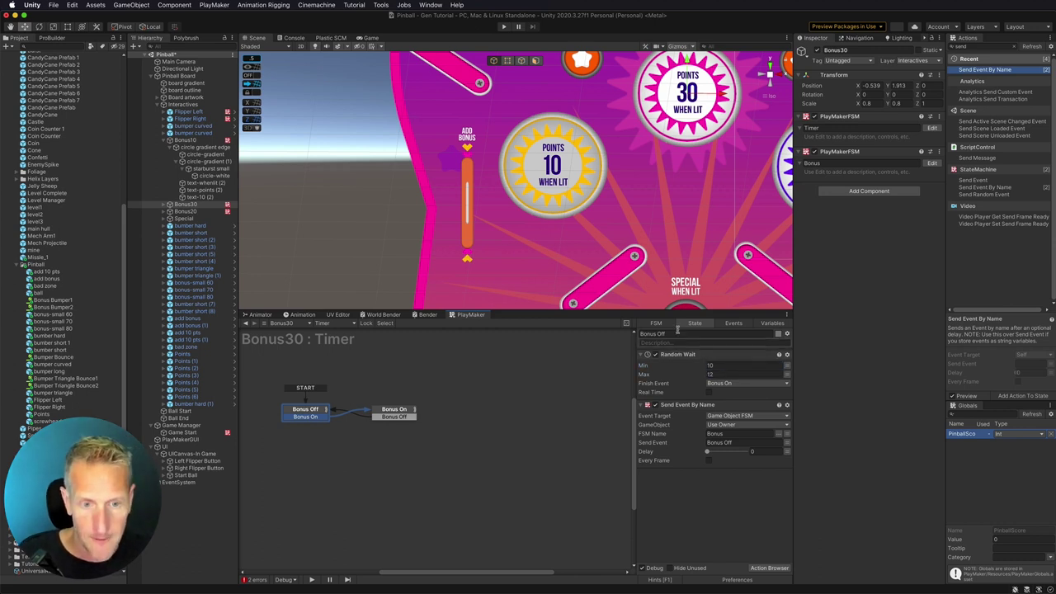
- Set Bonus20's Timer random wait to Min 7, Max 8 seconds
click(183, 212)
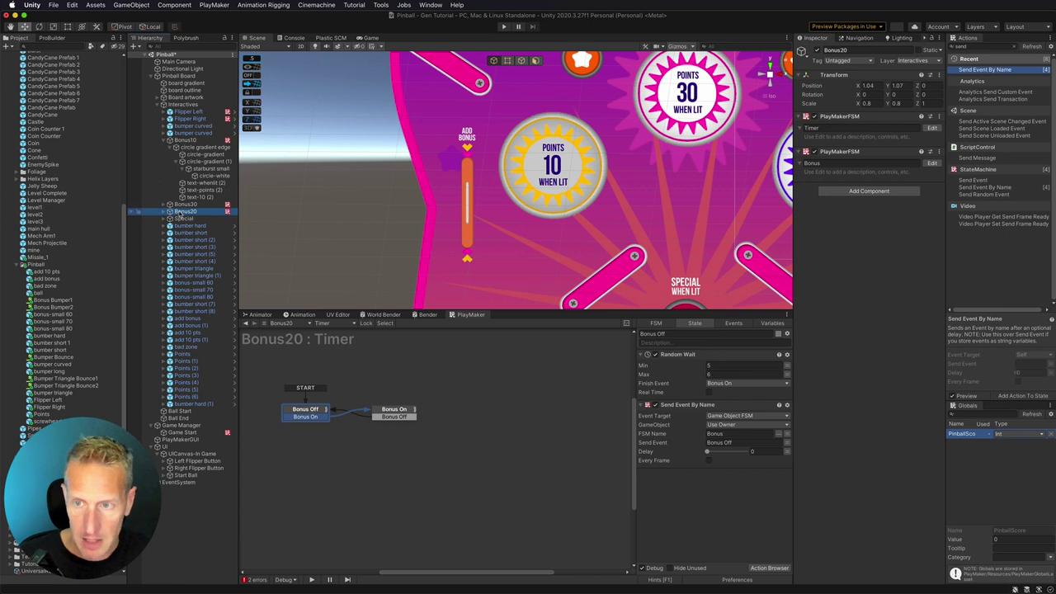
click(717, 365)
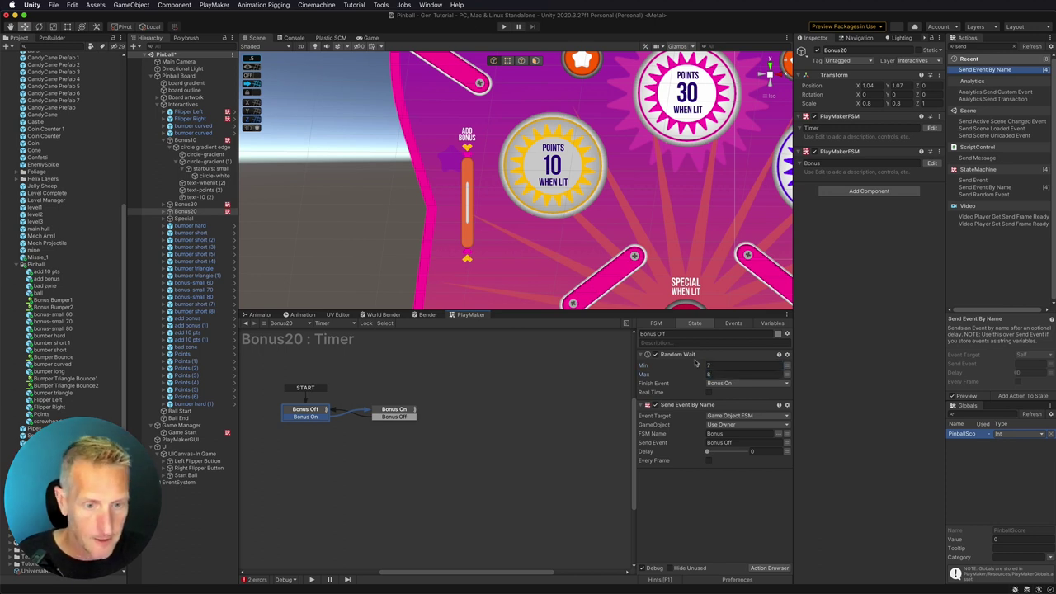
key(Escape)
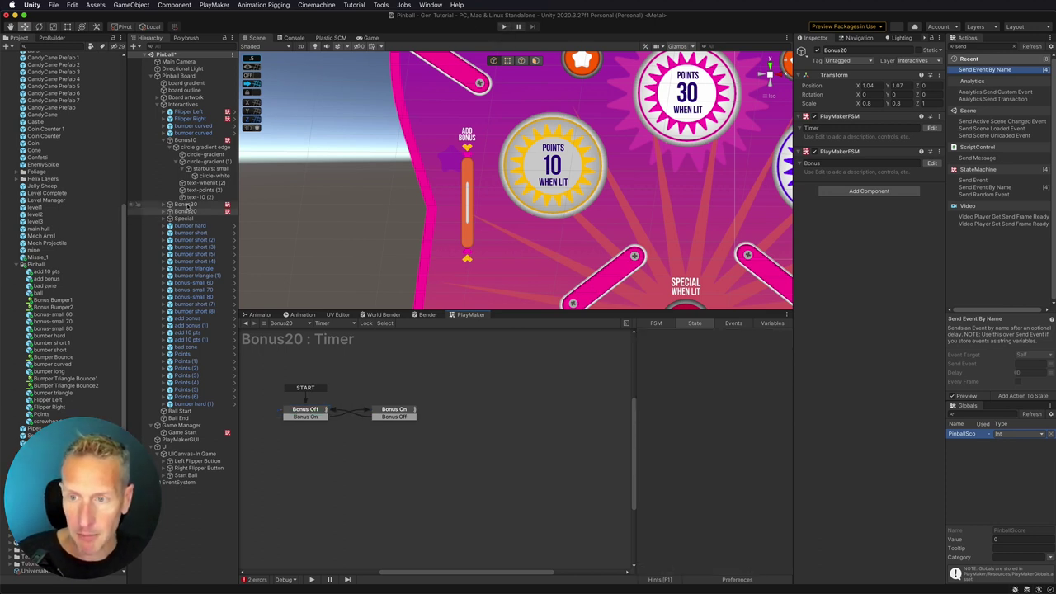
- Add a Circle Collider 2D to the Bonus30 and Bonus20 bumpers
click(186, 204)
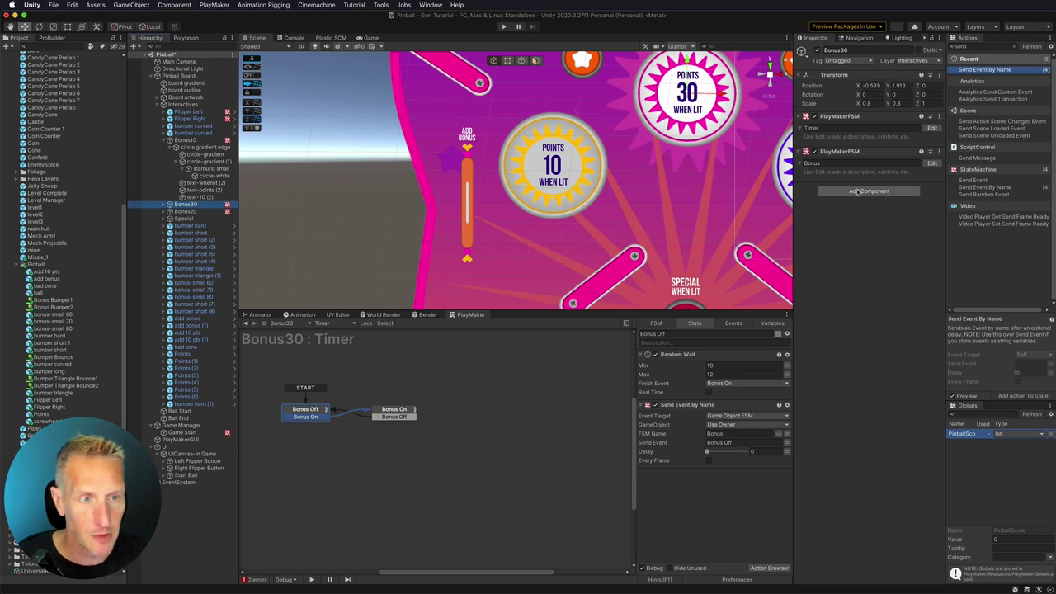
click(858, 191)
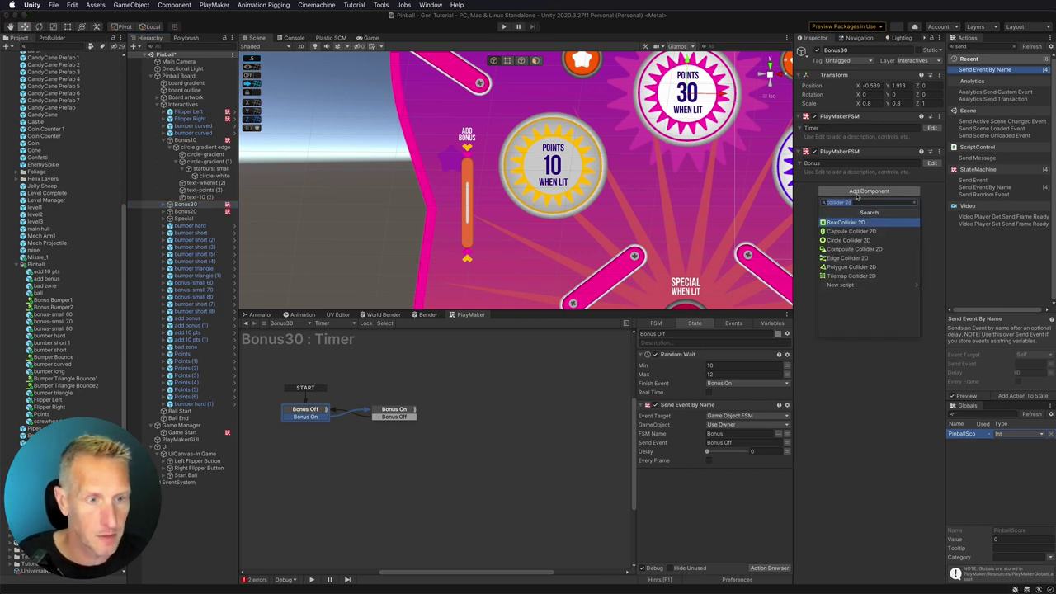
click(849, 240)
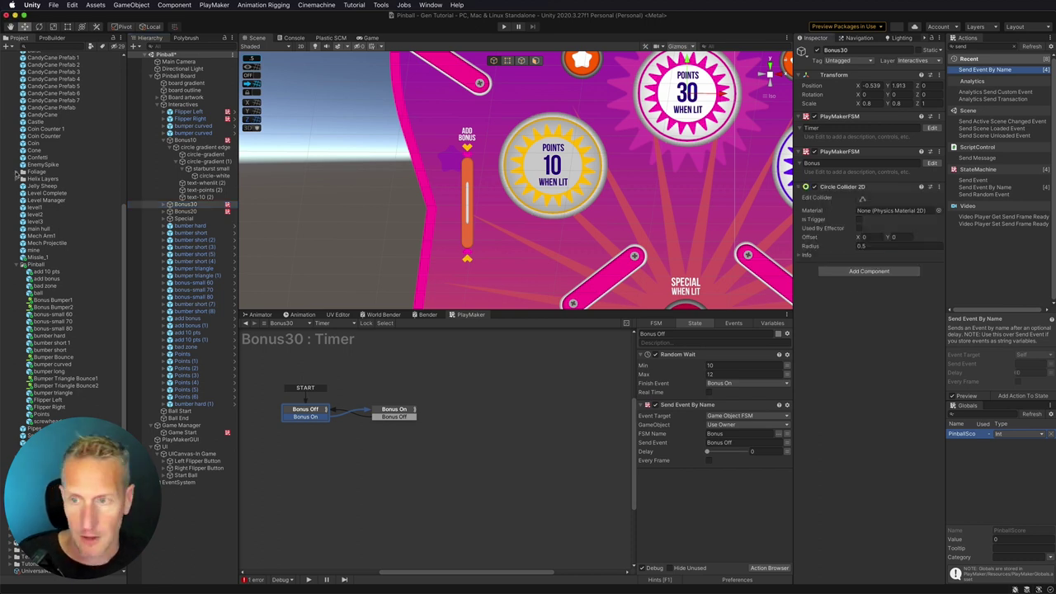
click(184, 211)
click(866, 191)
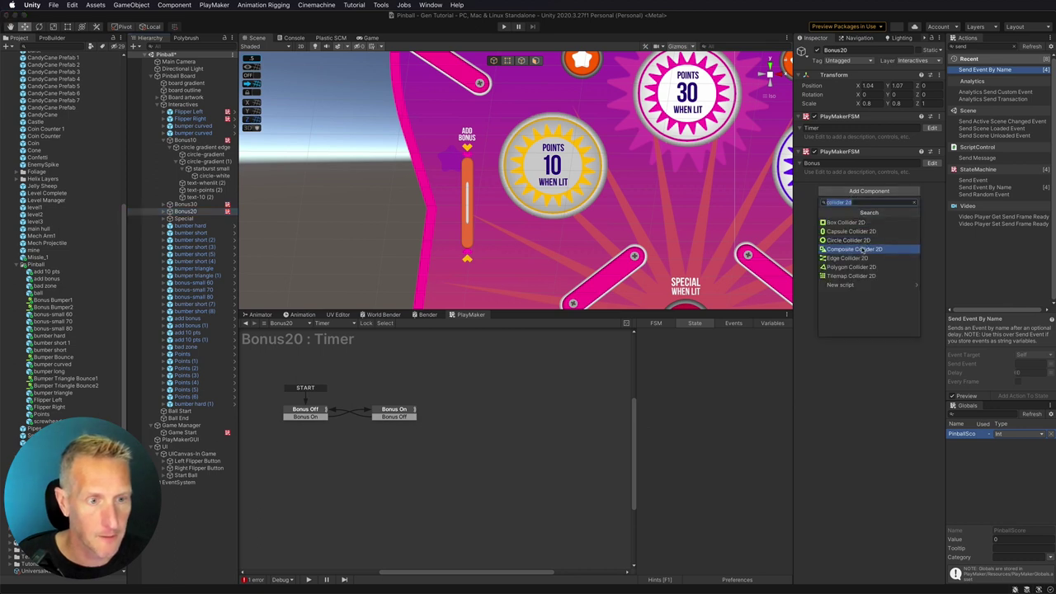
click(849, 240)
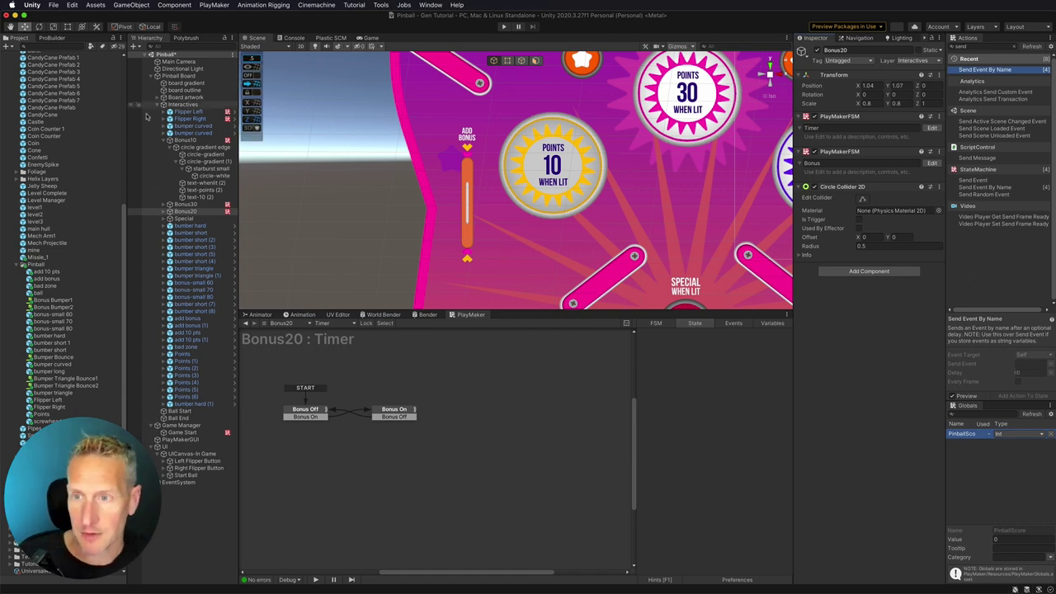
- Collapse Bonus10's children and save Bonus20 as a prefab in the Pinball folder
click(167, 142)
click(167, 142)
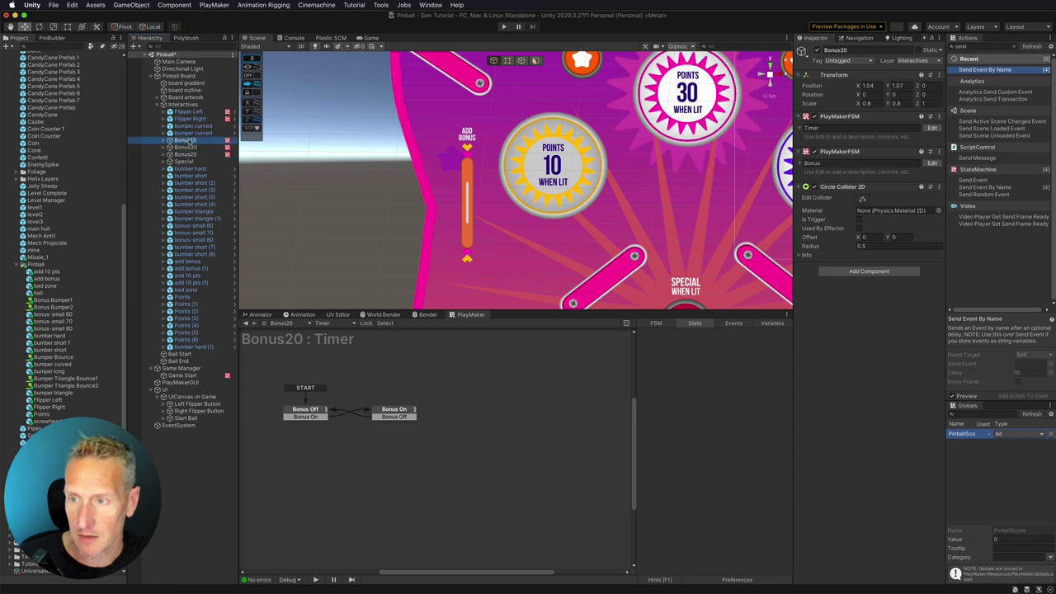
drag(185, 154, 41, 266)
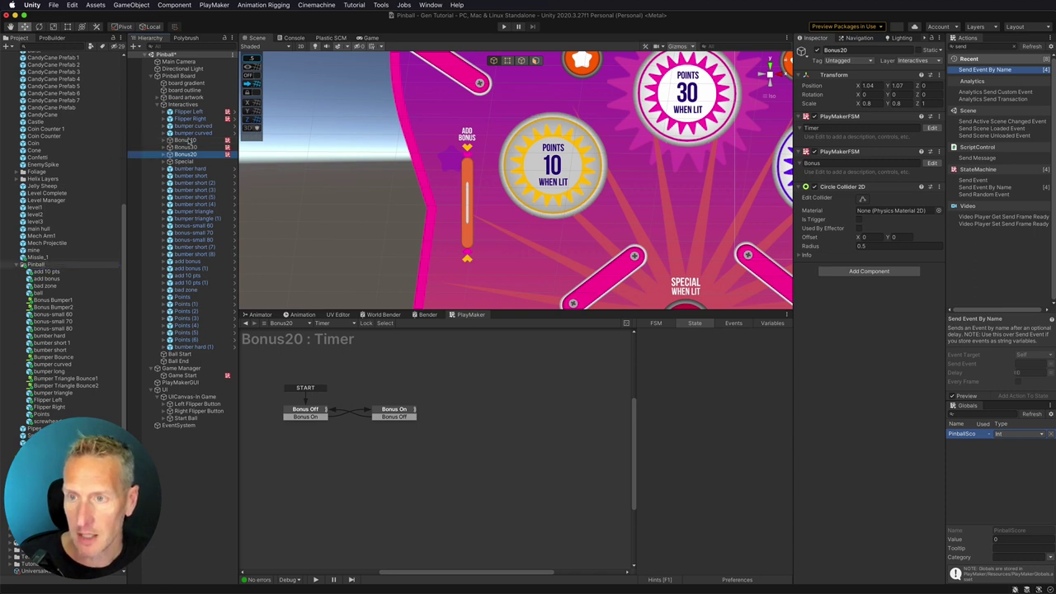
- Save Bonus10 and Bonus30 as prefabs in the Pinball folder, then collapse Interactives
drag(188, 147, 45, 265)
drag(185, 147, 70, 262)
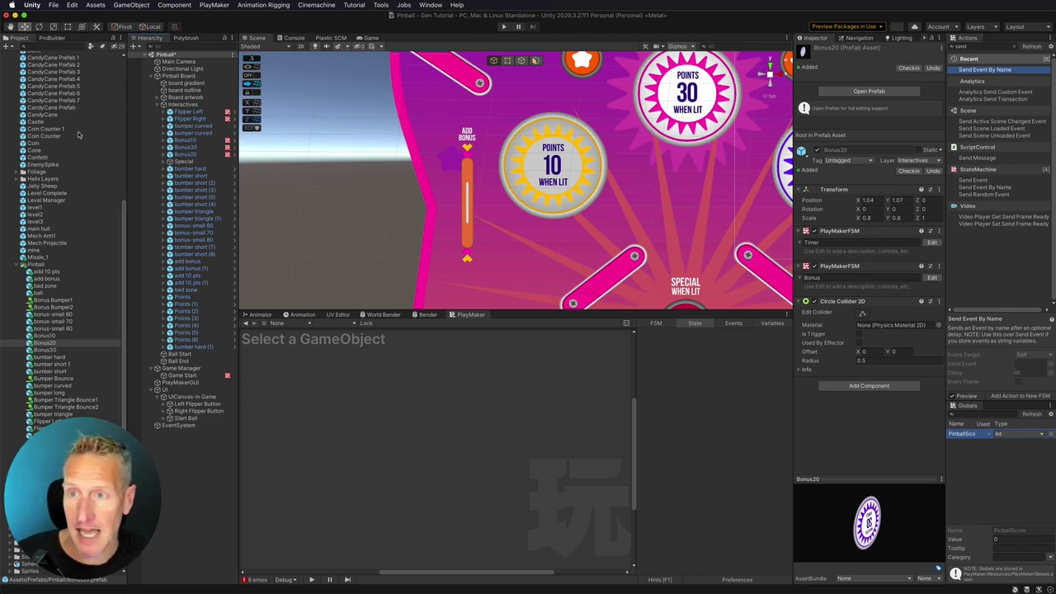
click(157, 104)
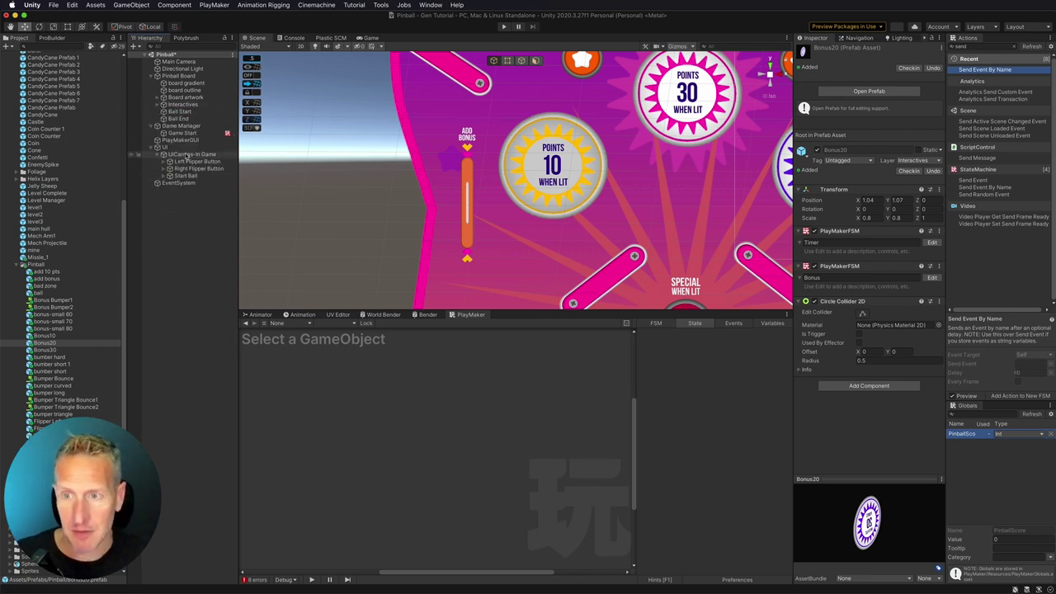
- Add a UI image named Score Background to the in-game canvas and duplicate it
double_click(188, 155)
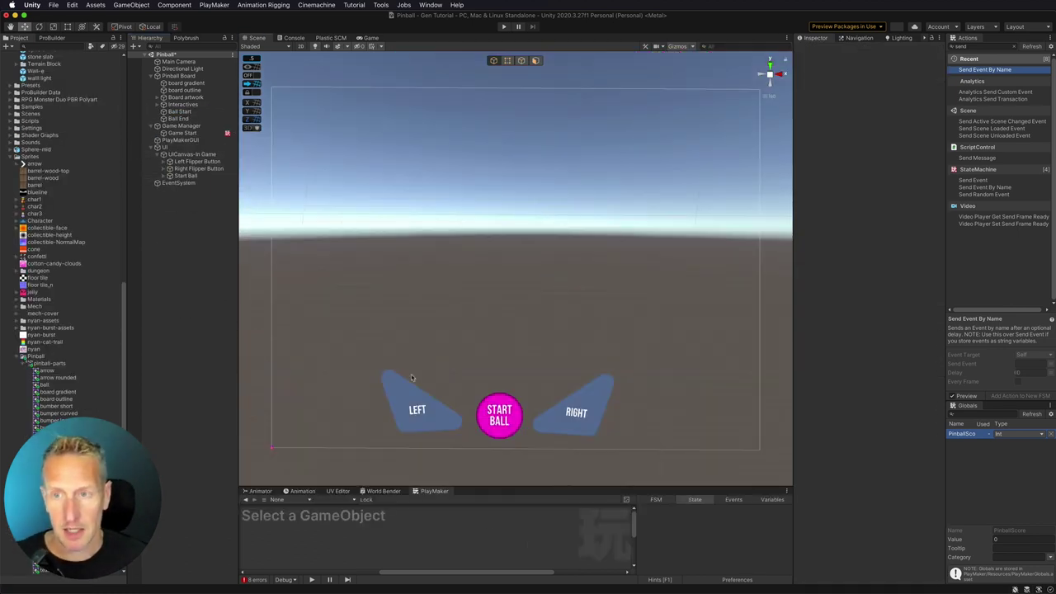
right_click(191, 155)
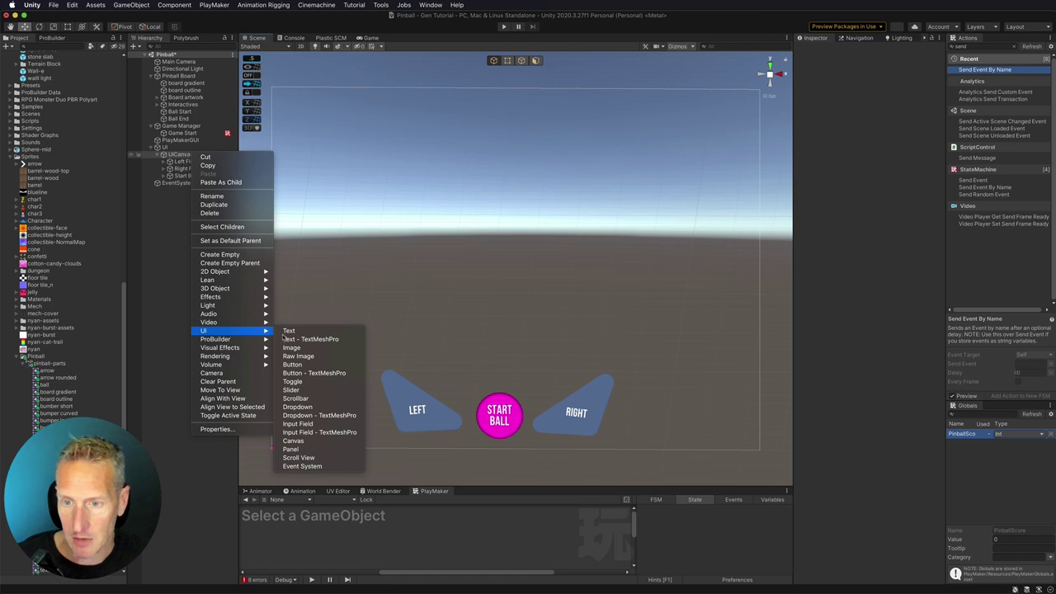
click(322, 347)
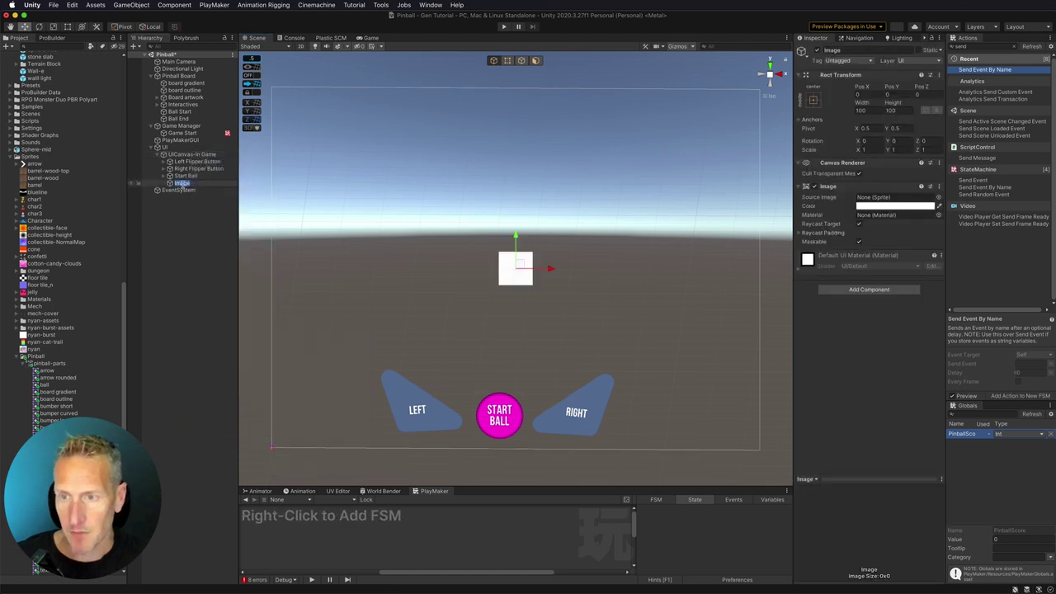
text(Si)
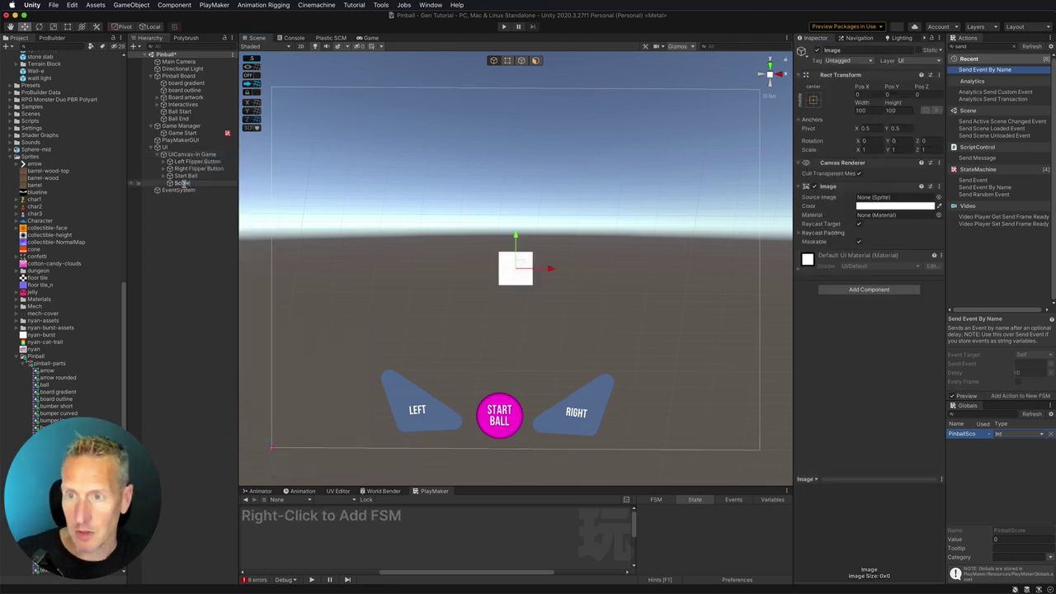
key(Return)
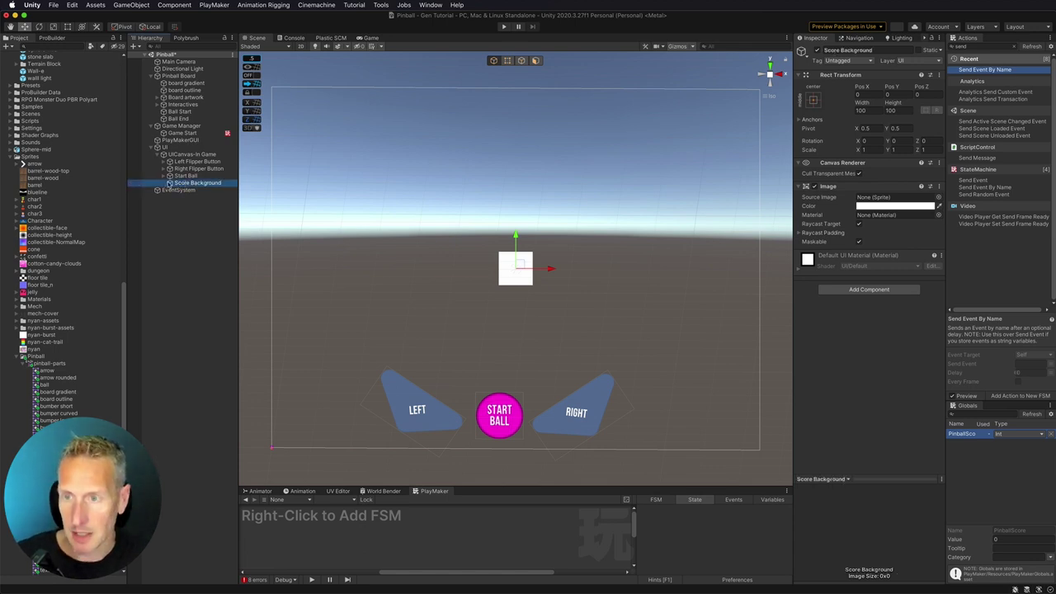
key(super+d)
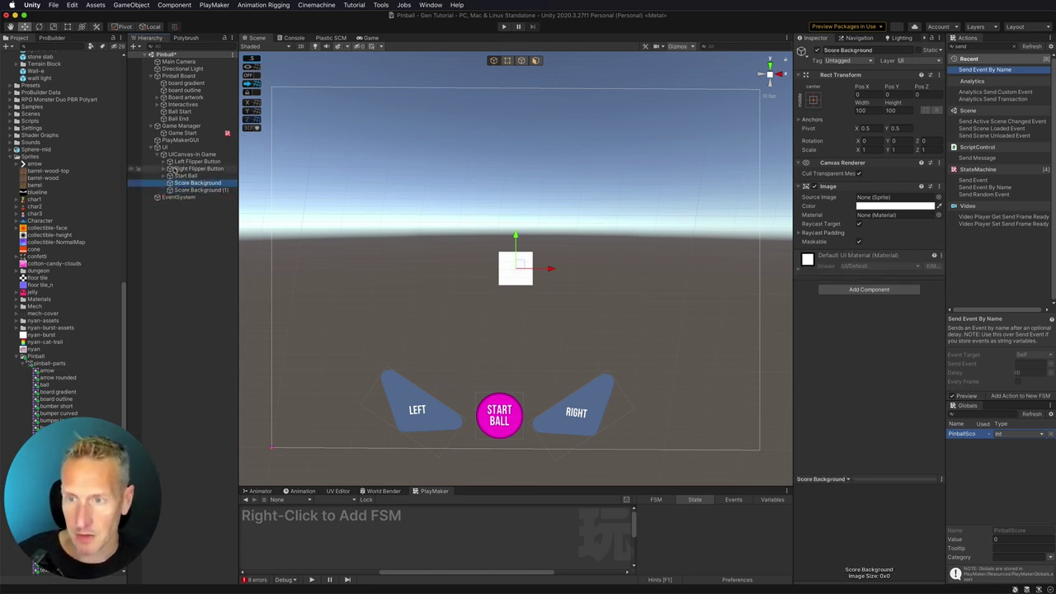
- Give Score Background the score sprite as Source Image and a black colour
scroll(62, 248, down, 5)
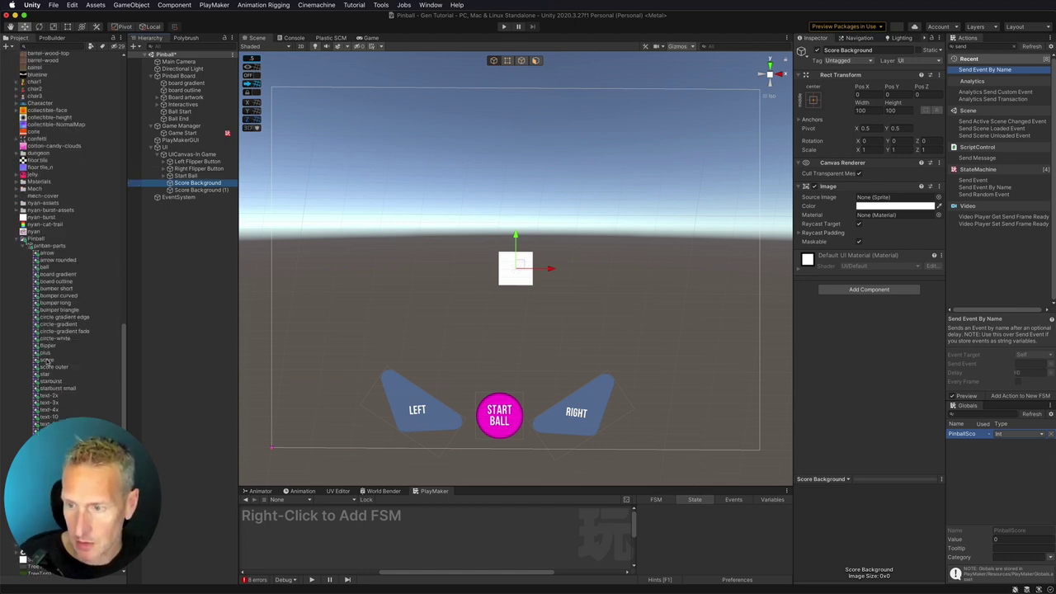
drag(47, 360, 895, 198)
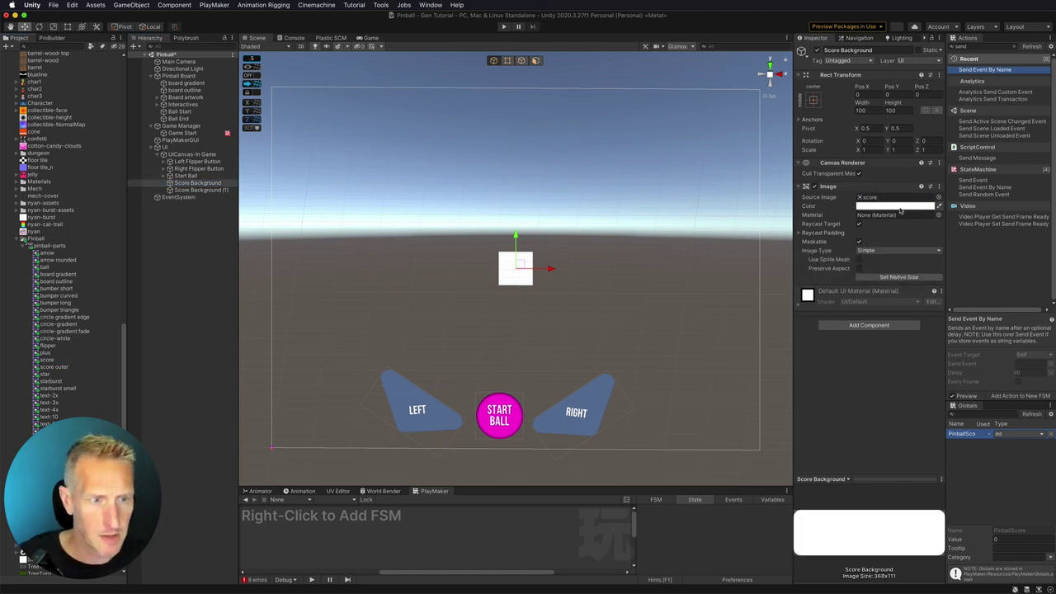
click(860, 206)
drag(935, 264, 940, 296)
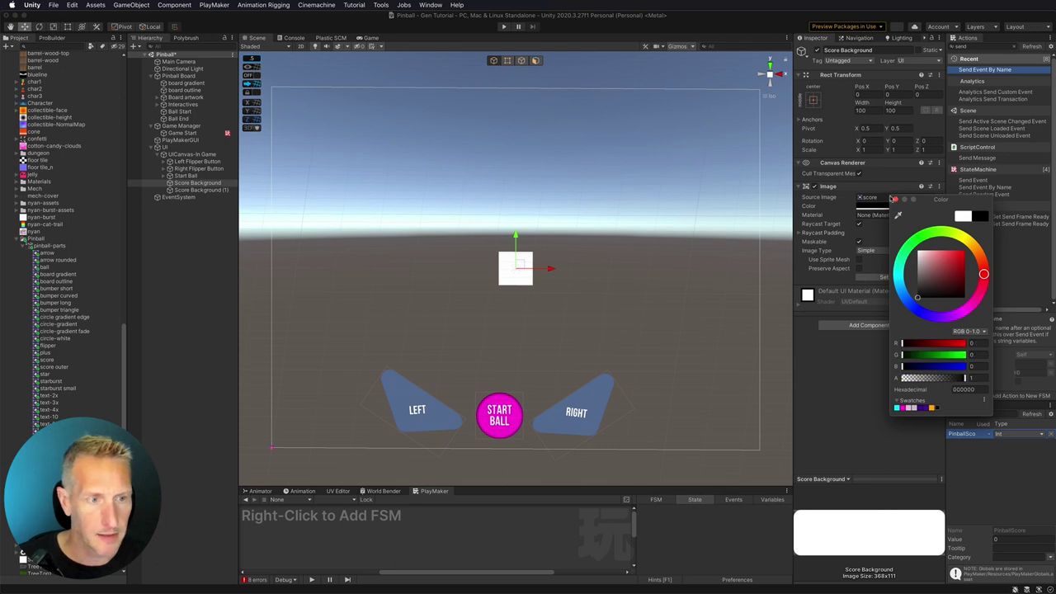
click(895, 200)
- Rename the duplicate image to Score Outer
click(213, 191)
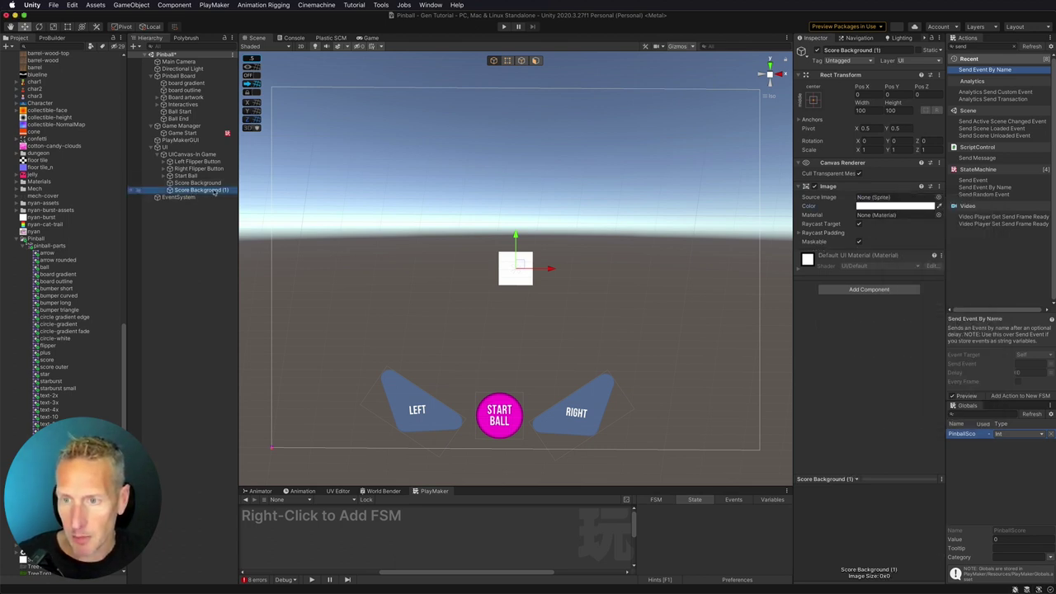
click(225, 191)
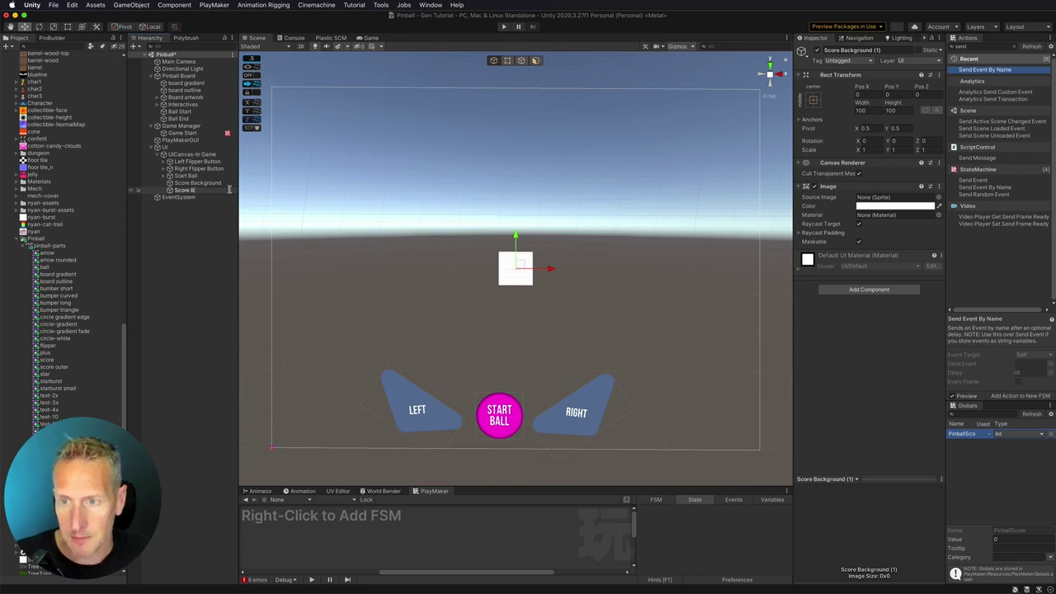
key(Return)
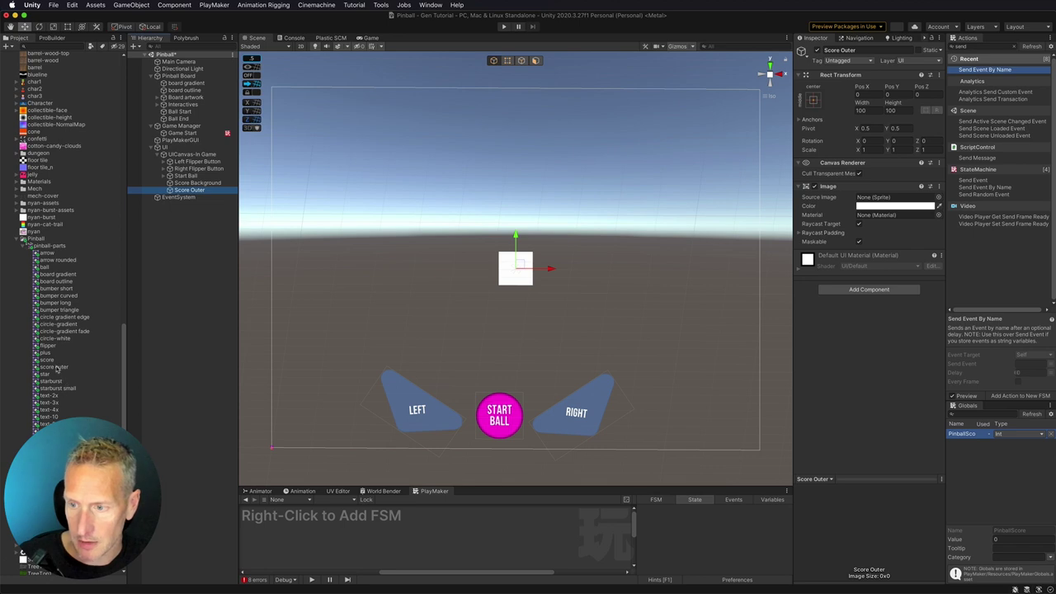
- Set Score Outer's image to the score outer sprite tinted purple, then show the Game view
drag(56, 367, 901, 199)
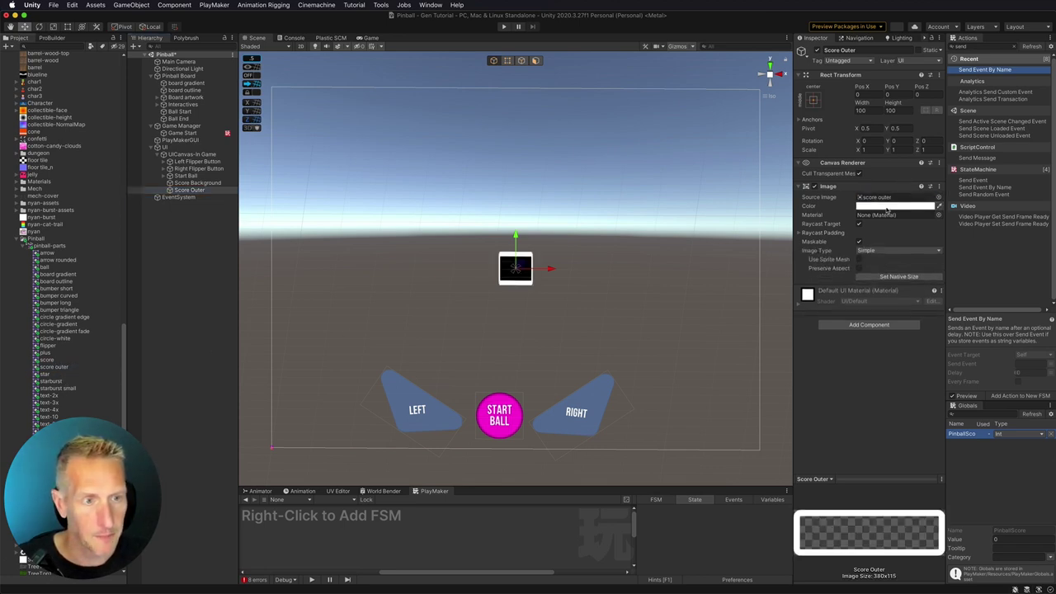
click(892, 206)
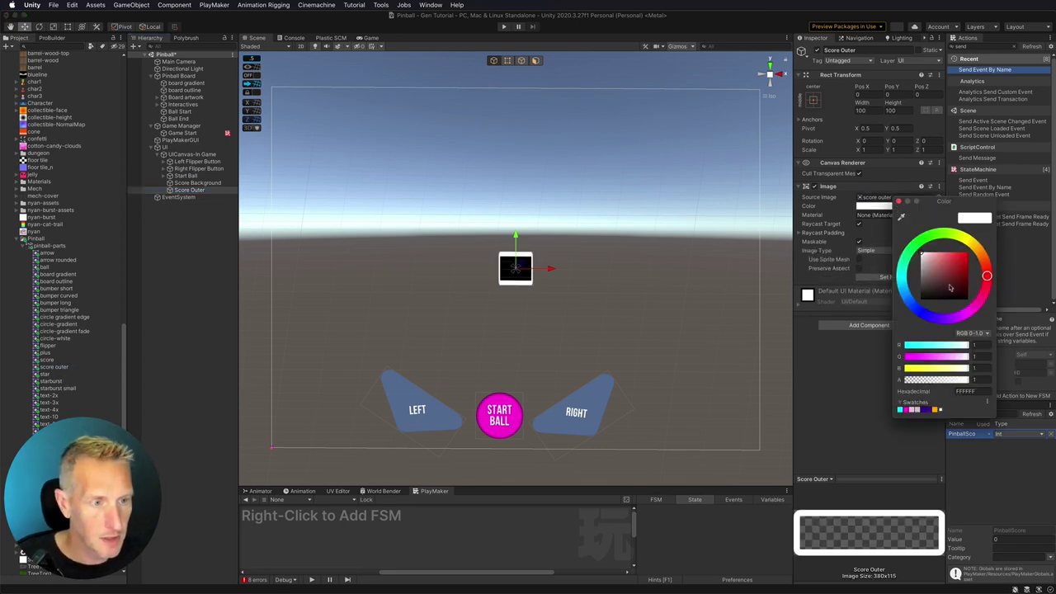
click(949, 319)
drag(957, 278, 968, 262)
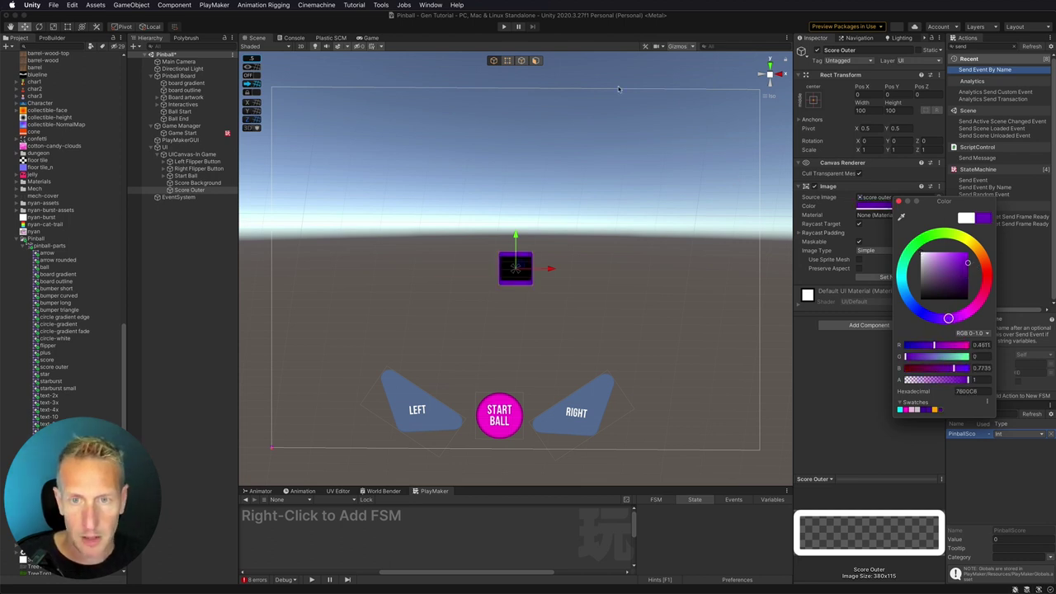
click(361, 38)
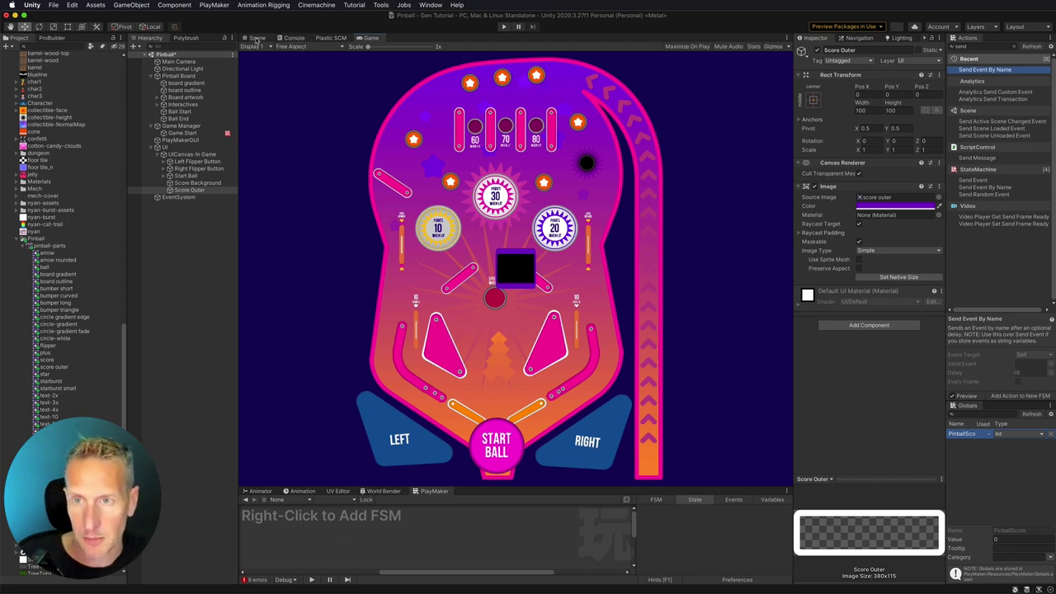
- Size Score Background and Score Outer to 200×90 at top-left, anchored top centre
shift+click(198, 183)
drag(862, 103, 816, 88)
drag(890, 86, 895, 92)
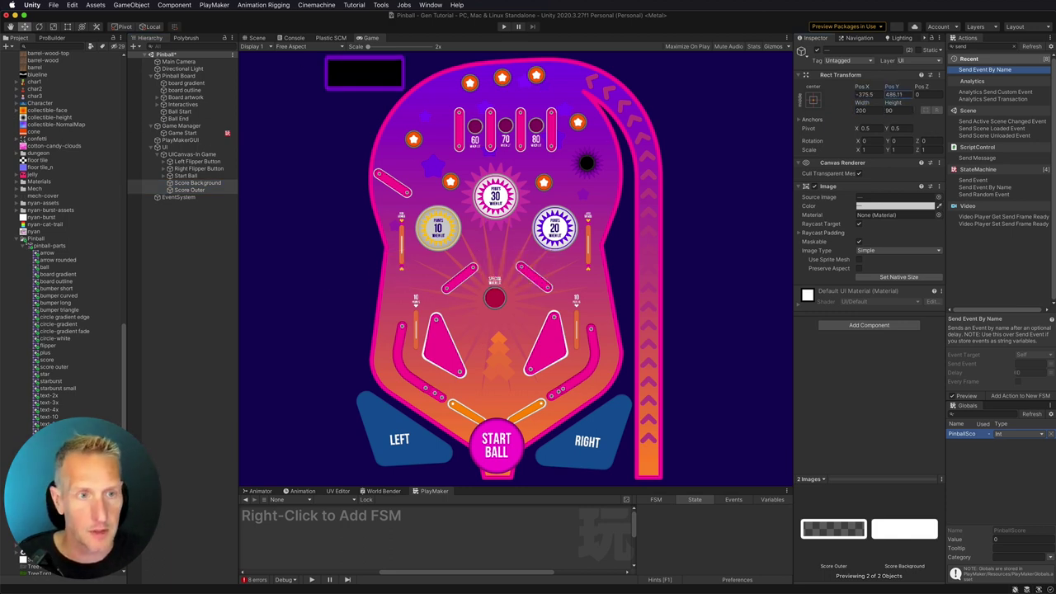
click(814, 100)
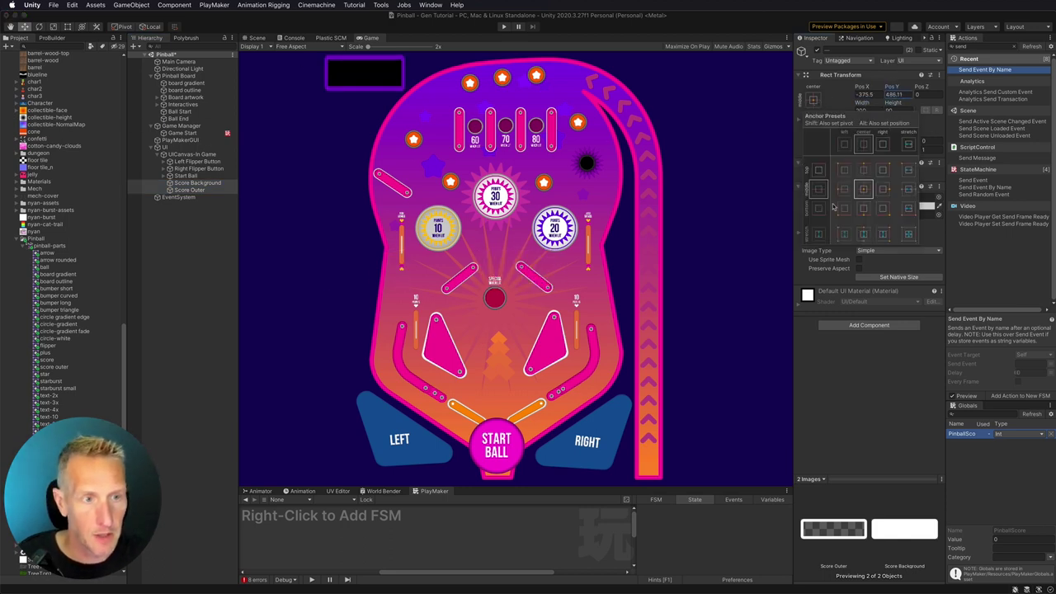
click(863, 169)
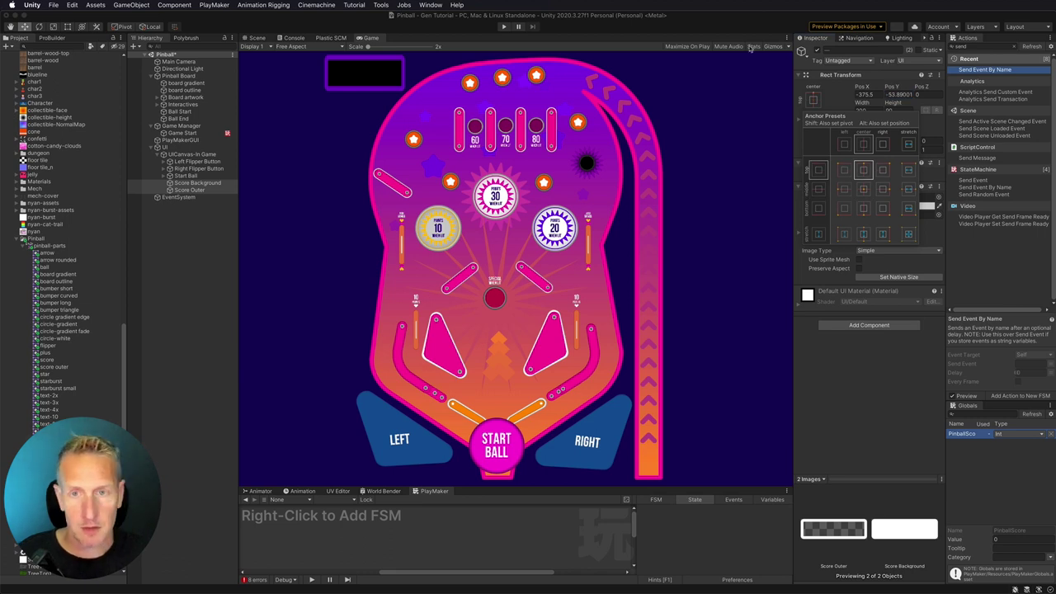
click(189, 211)
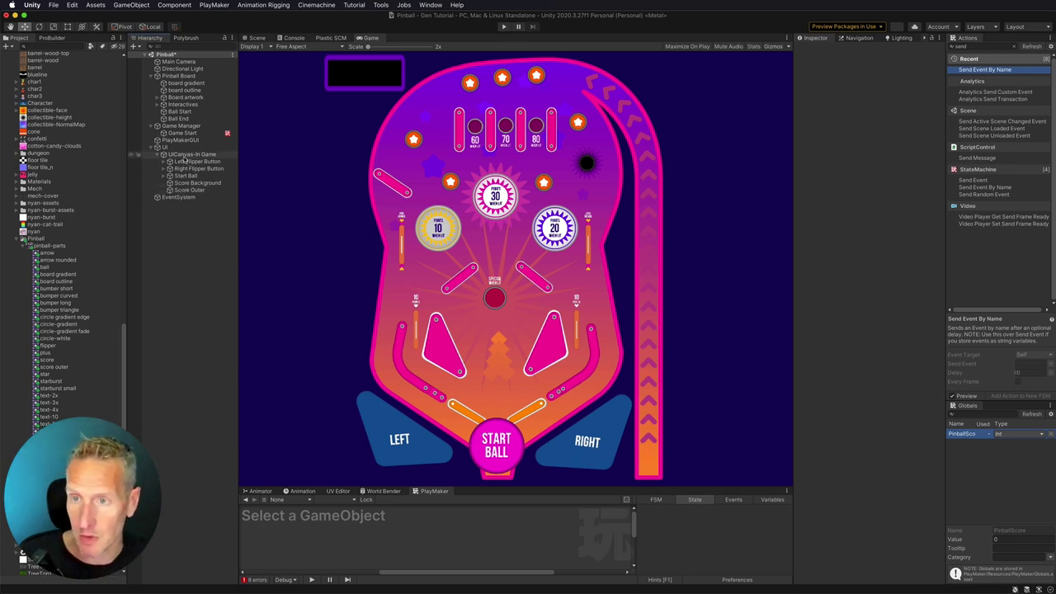
- Add a Text (TMP) object to the in-game canvas and move it into the score box
right_click(190, 158)
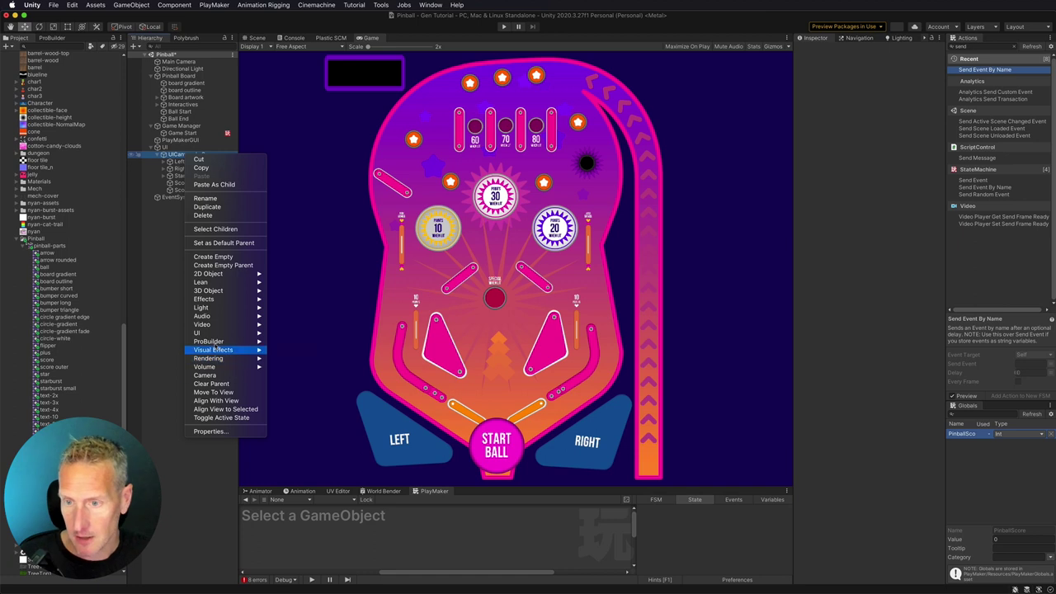
mouse_move(210, 334)
click(298, 340)
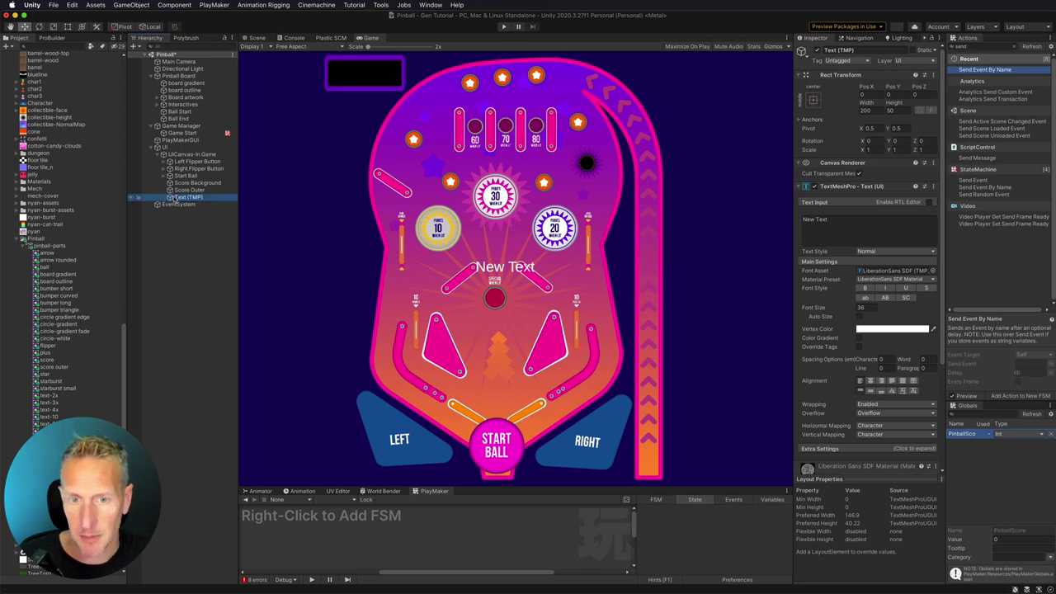
key(Return)
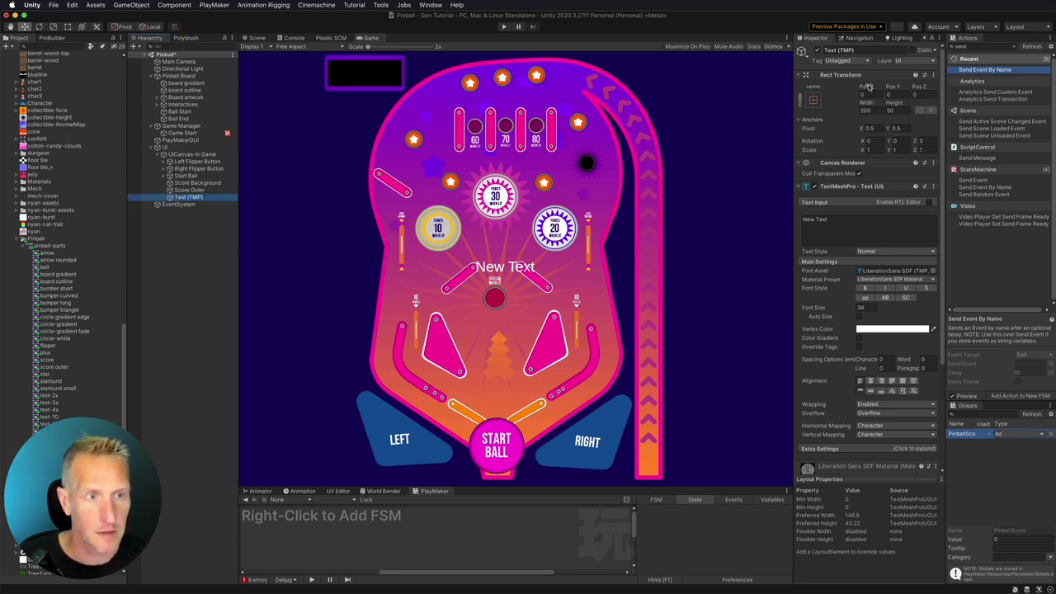
drag(867, 87, 526, 92)
drag(892, 86, 1054, 87)
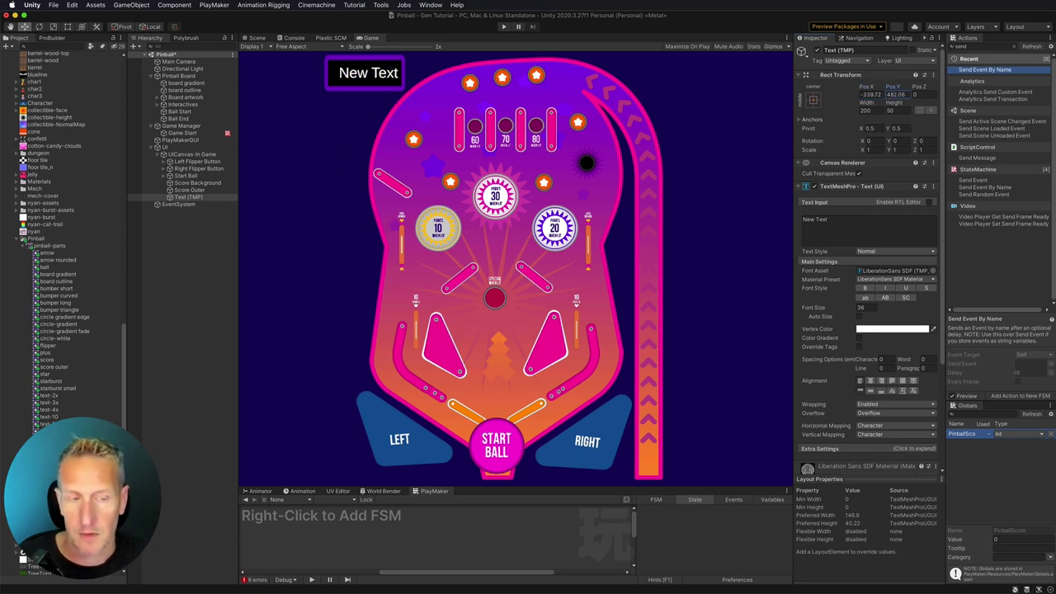
- Replace the placeholder New Text with 000000
click(823, 220)
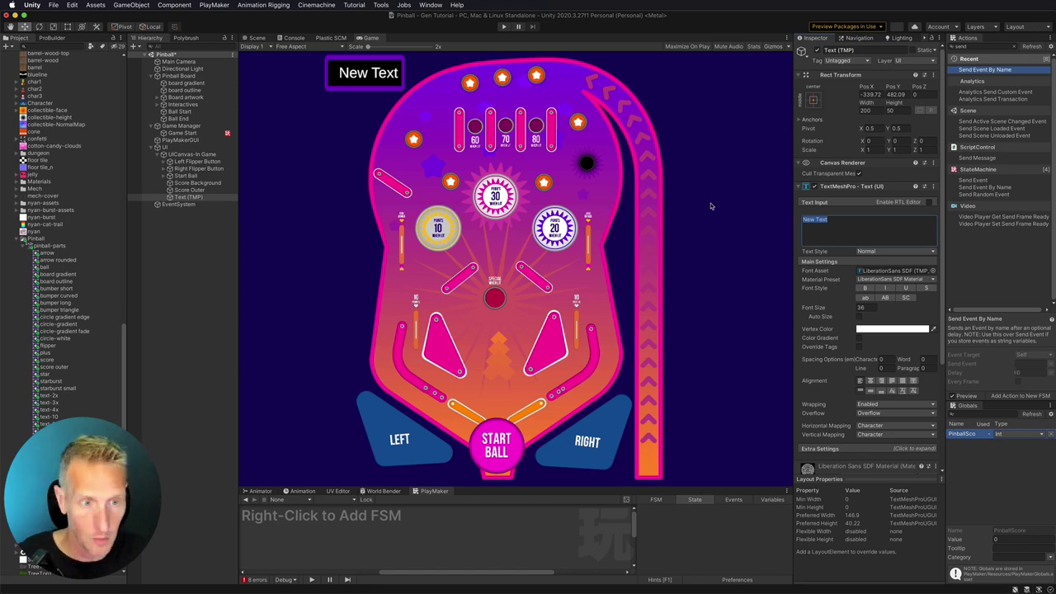
text(000000)
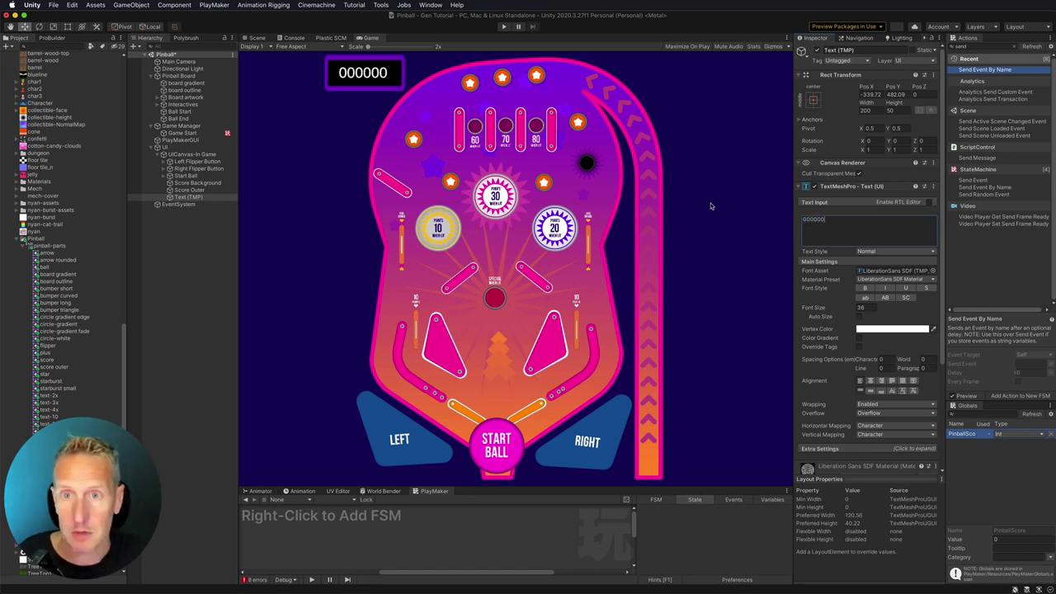
key(super+Tab)
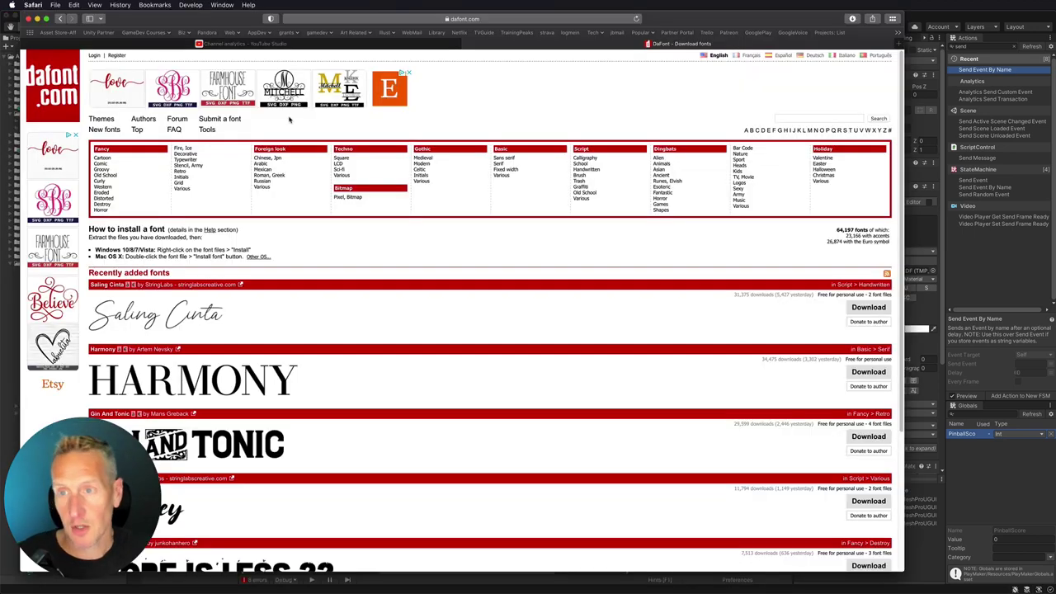
- Search DaFont for 'digital', download DS-Digital, and import DS-DIGI into Unity's Fonts folder
click(824, 120)
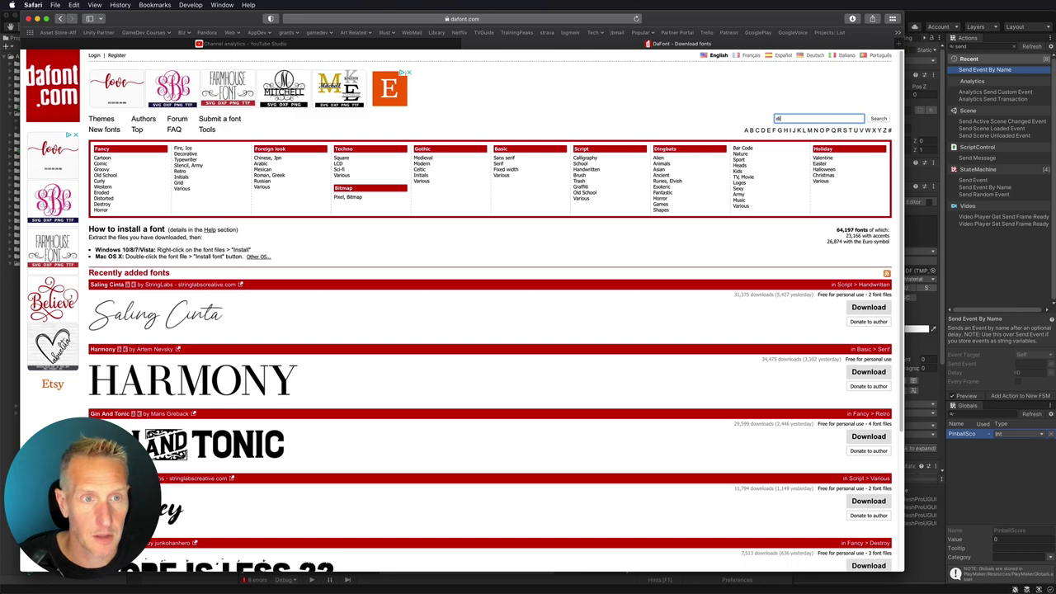
text(digital)
key(Return)
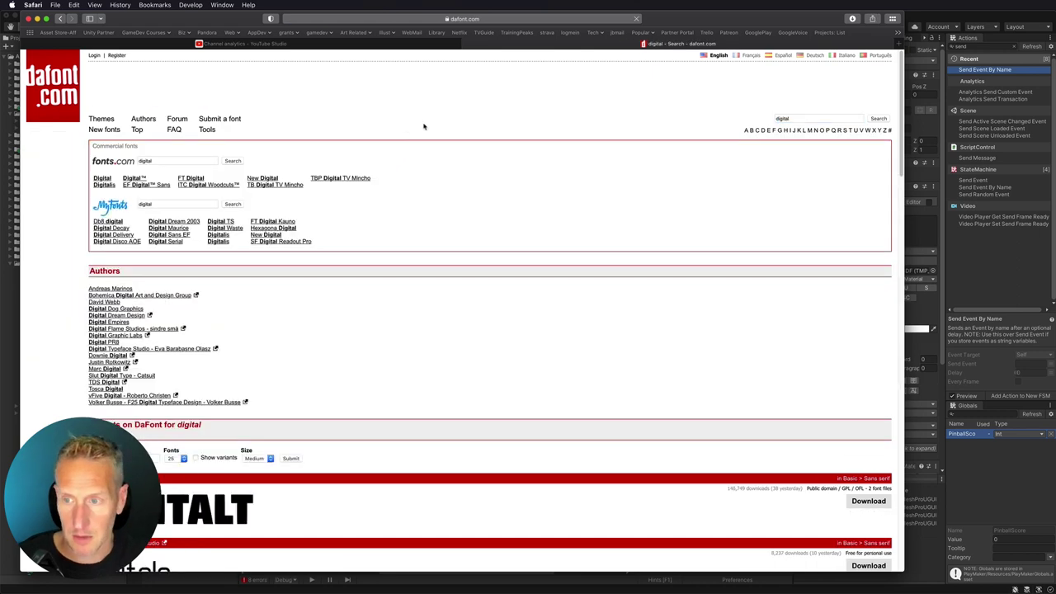
scroll(446, 330, down, 15)
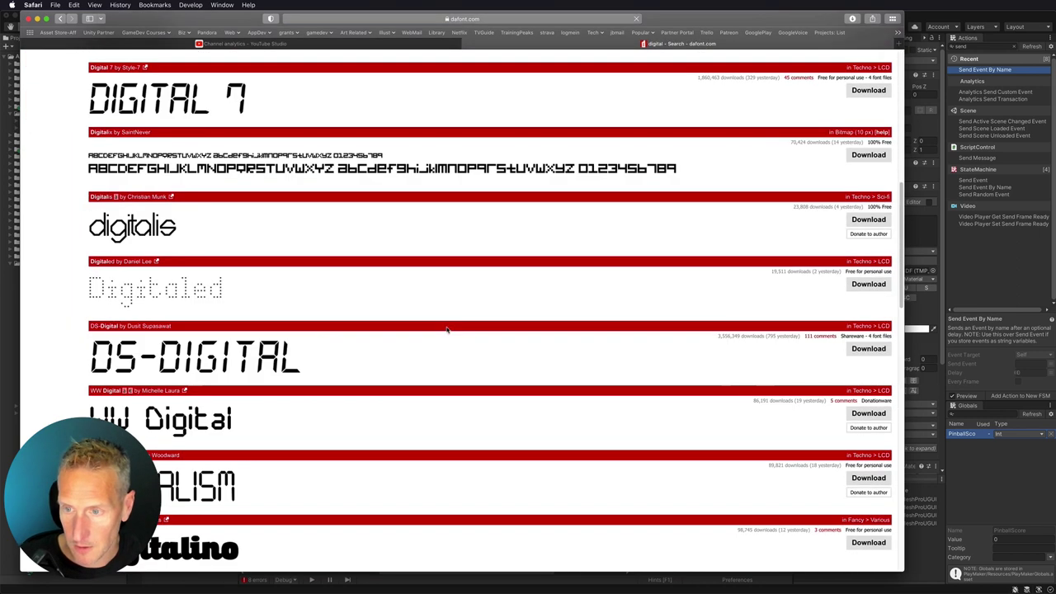
scroll(446, 330, down, 1)
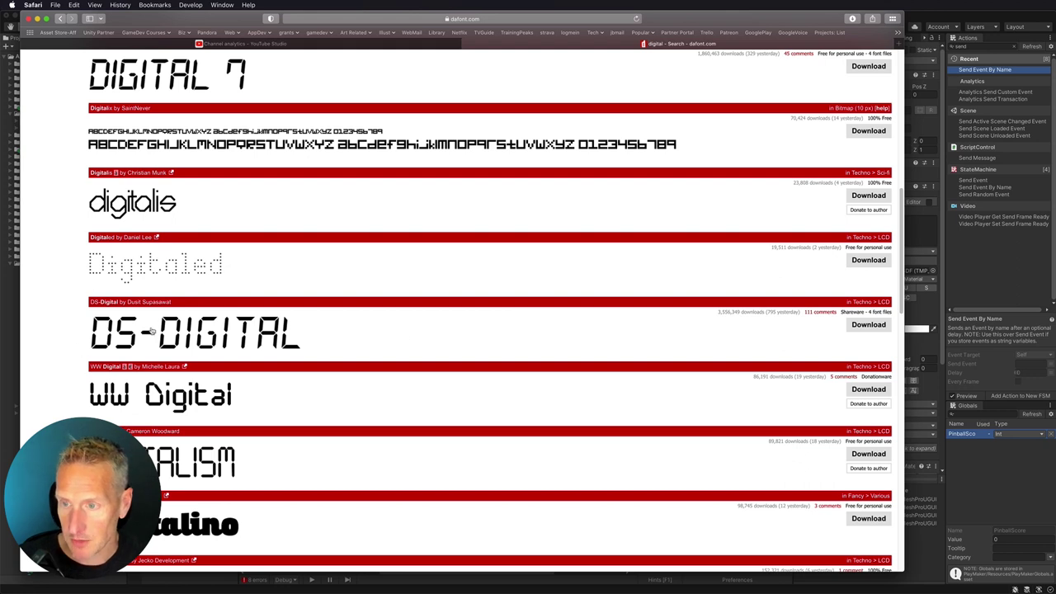
click(866, 325)
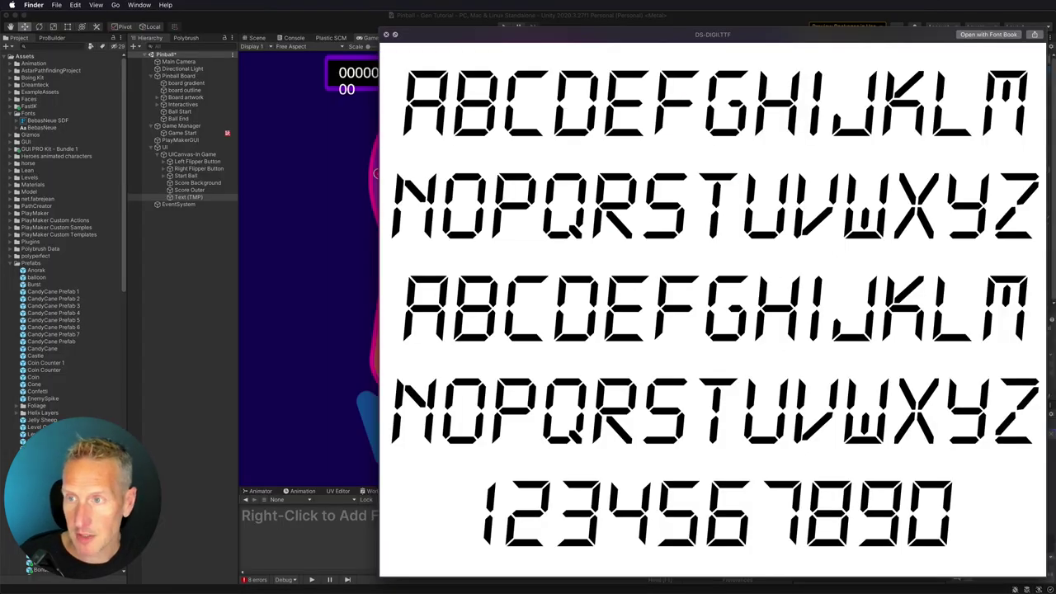
drag(358, 128, 31, 112)
click(32, 113)
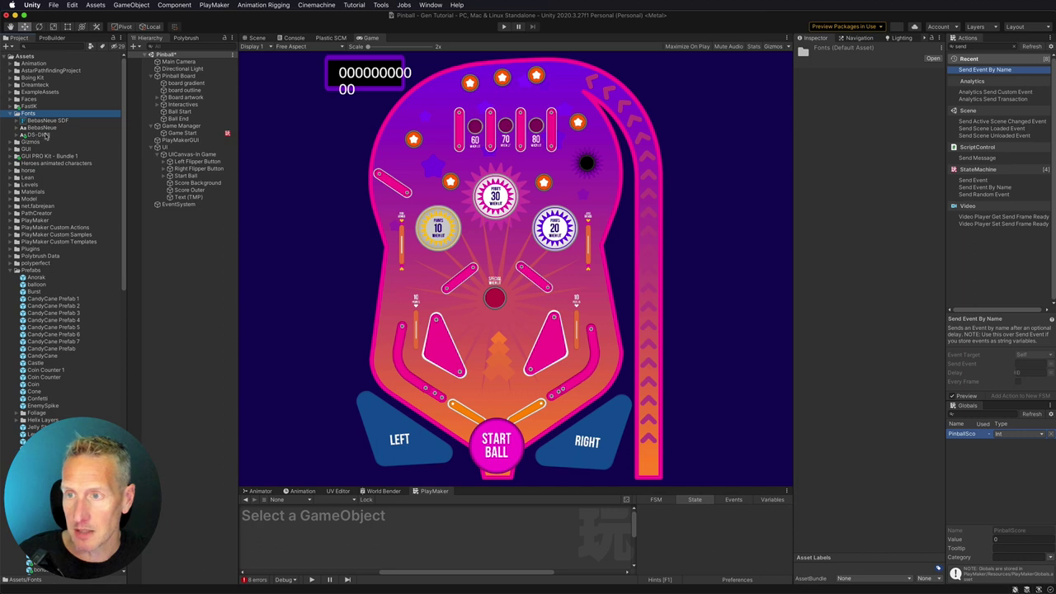
- Generate a DS-DIGI SDF font atlas with the TextMeshPro Font Asset Creator
click(37, 135)
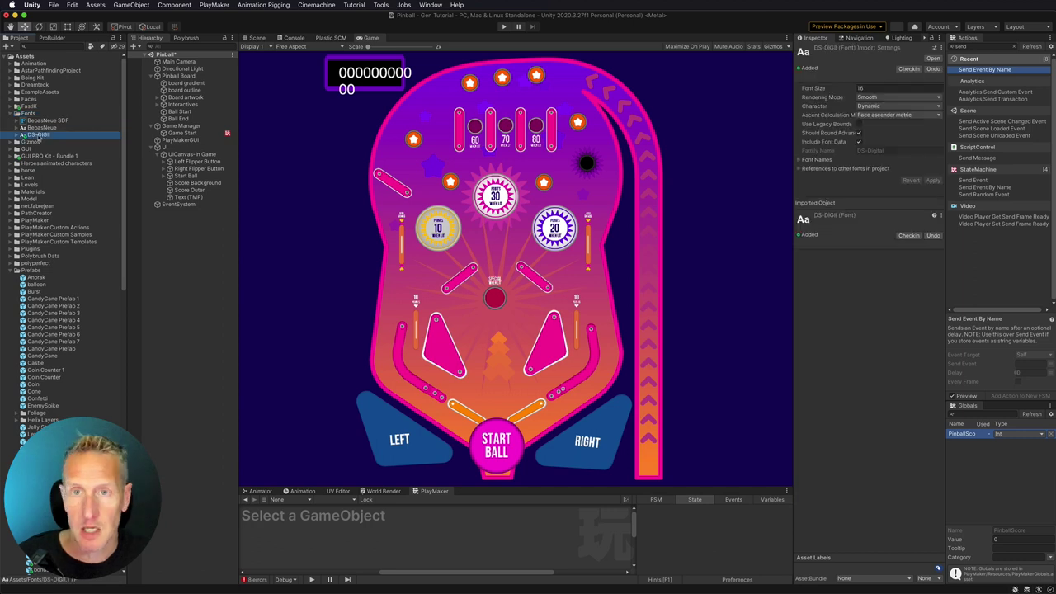
click(430, 5)
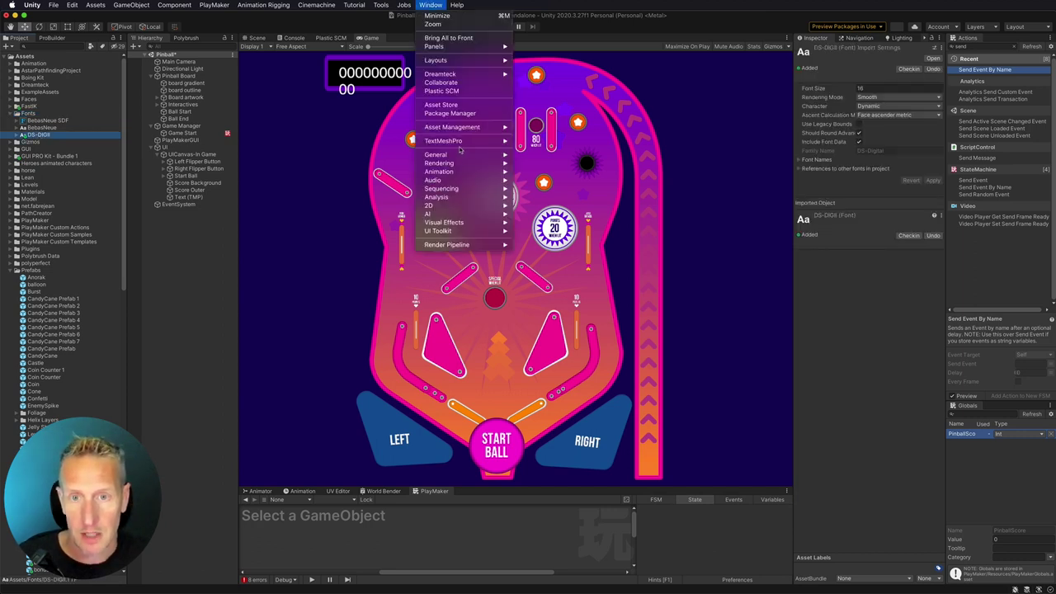
mouse_move(461, 141)
click(559, 142)
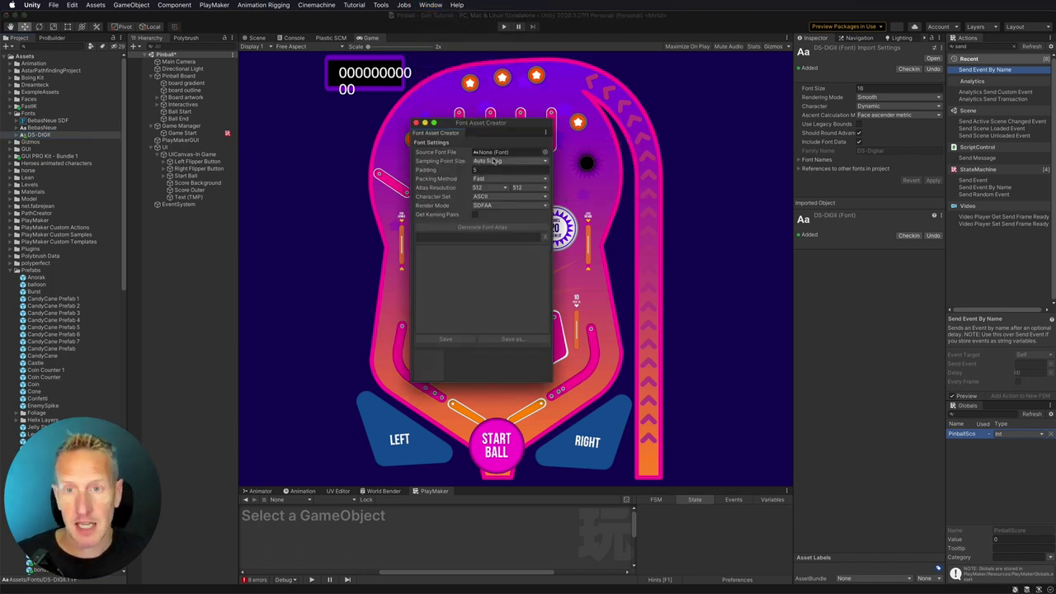
click(544, 151)
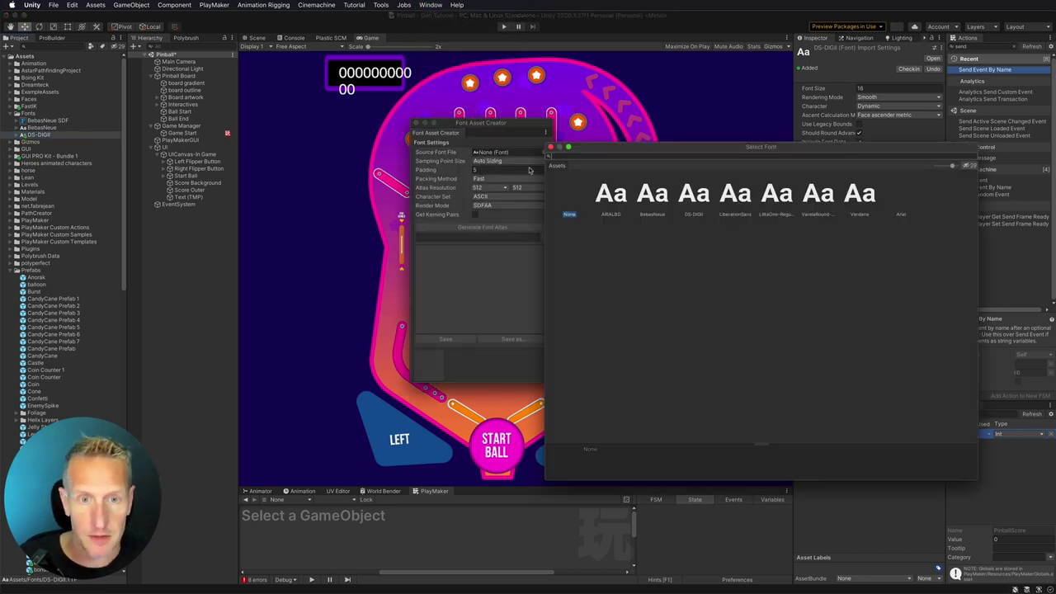
click(695, 196)
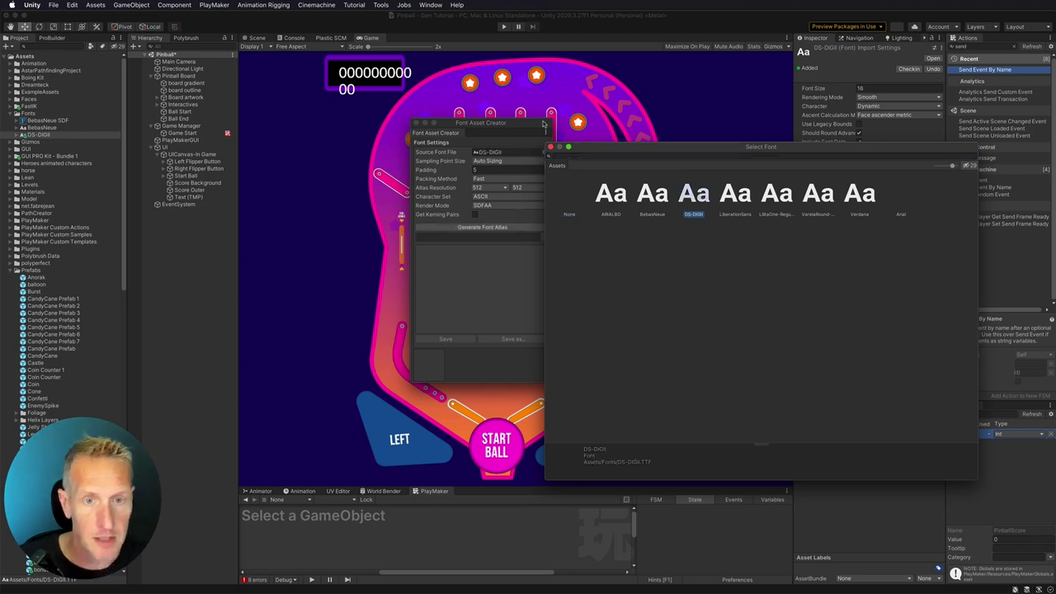
click(549, 147)
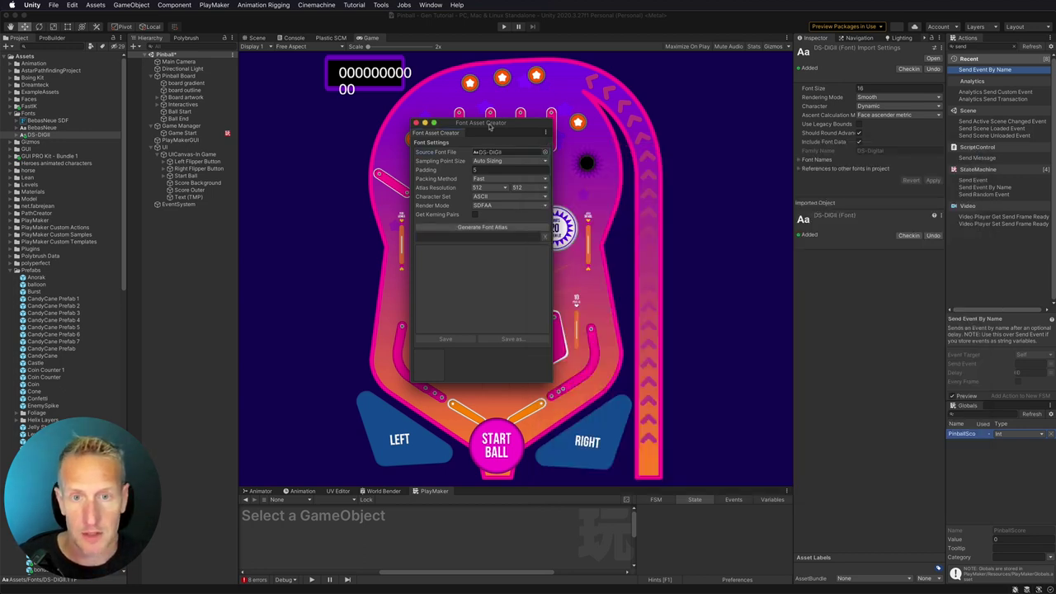
click(466, 227)
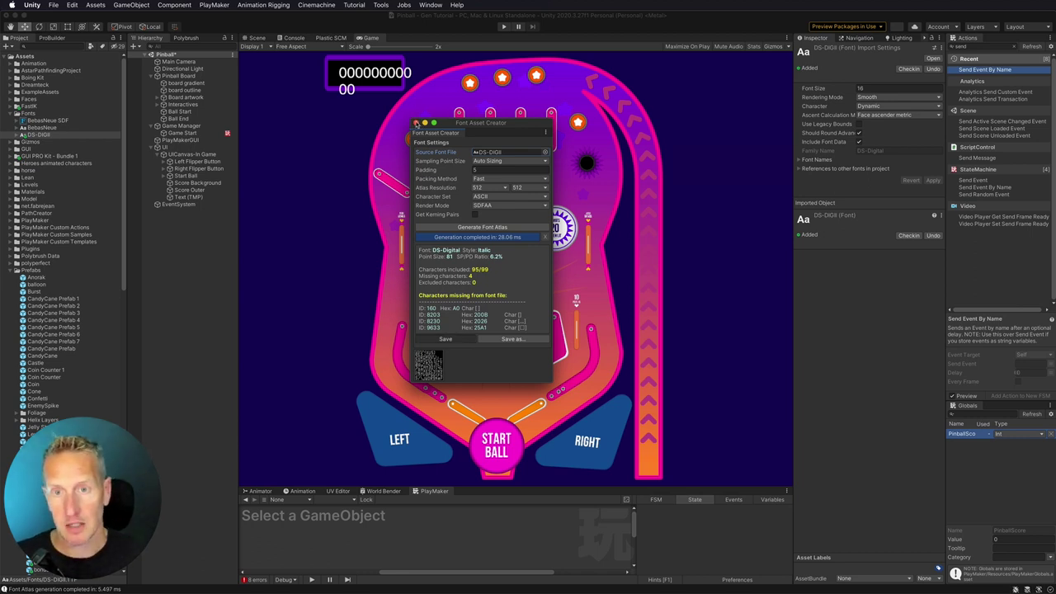
- Rename the Text (TMP) object to Score Text
click(188, 198)
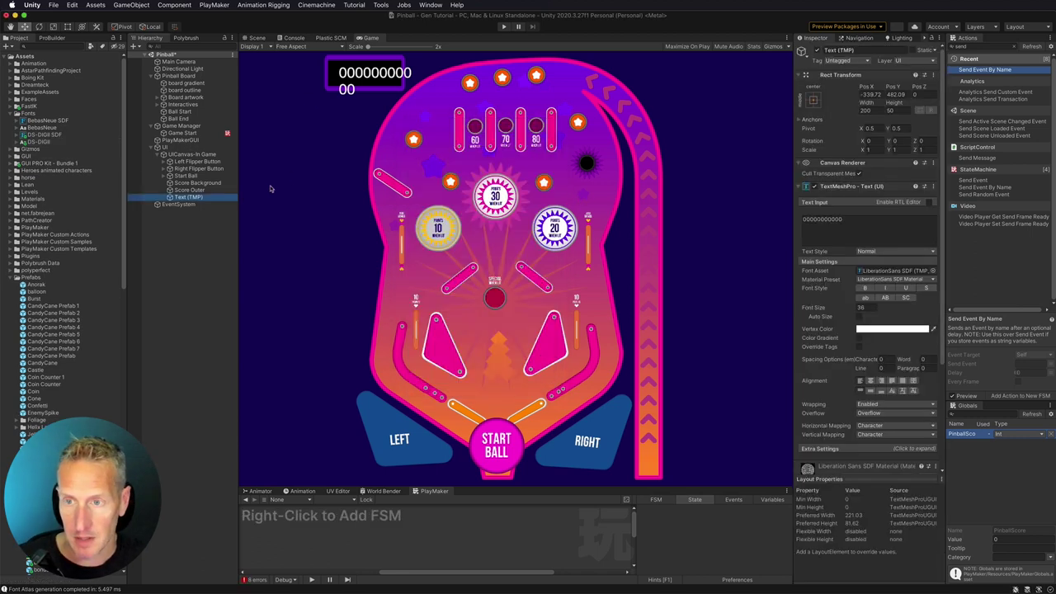
click(195, 198)
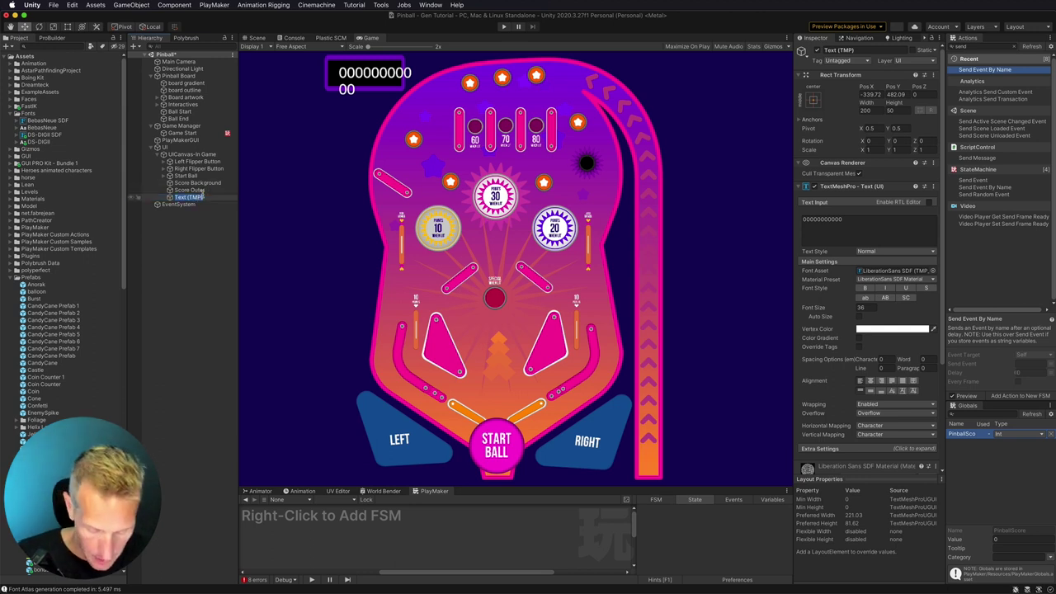
text(Score Text)
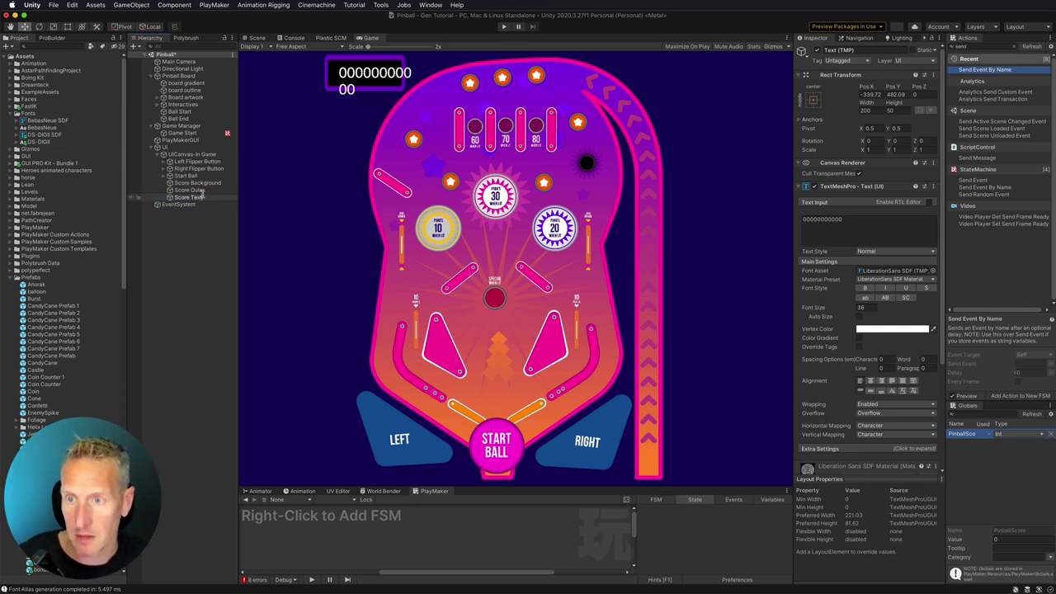
key(Return)
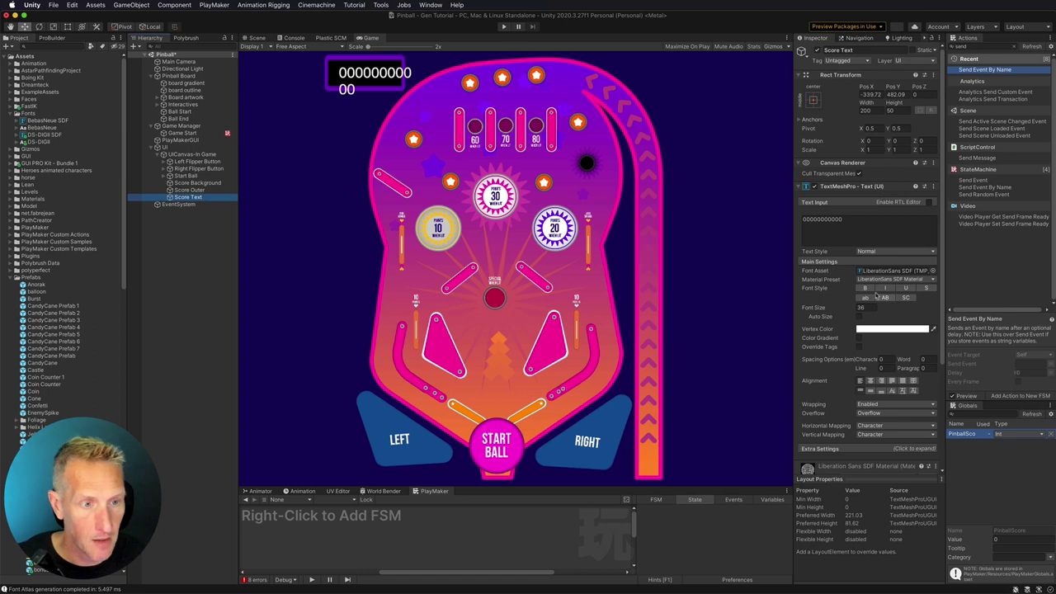
- Set Score Text's Font Asset to DS-DIGI SDF
click(933, 271)
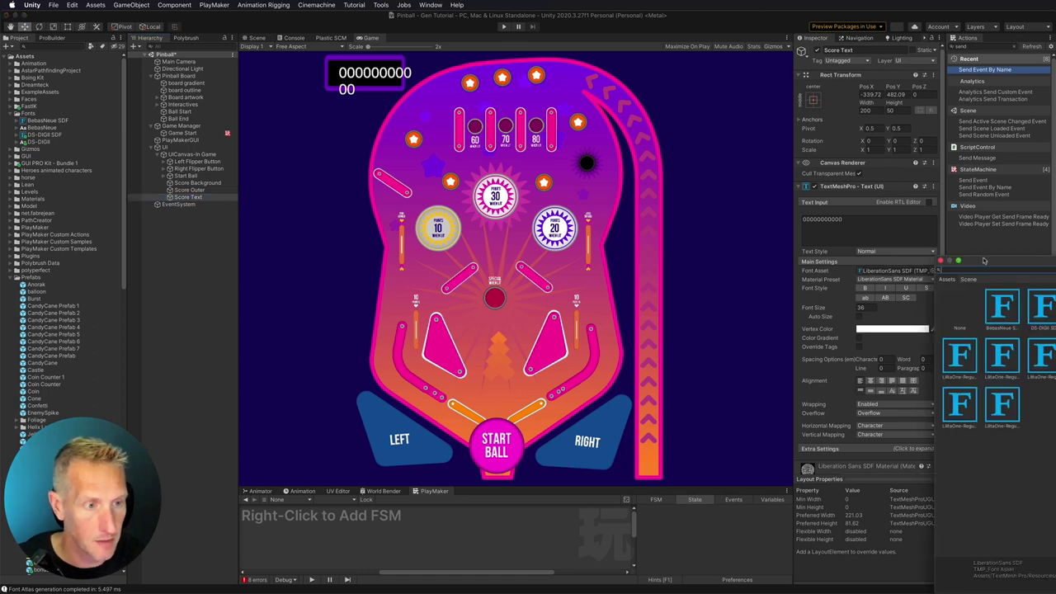
drag(984, 260, 511, 230)
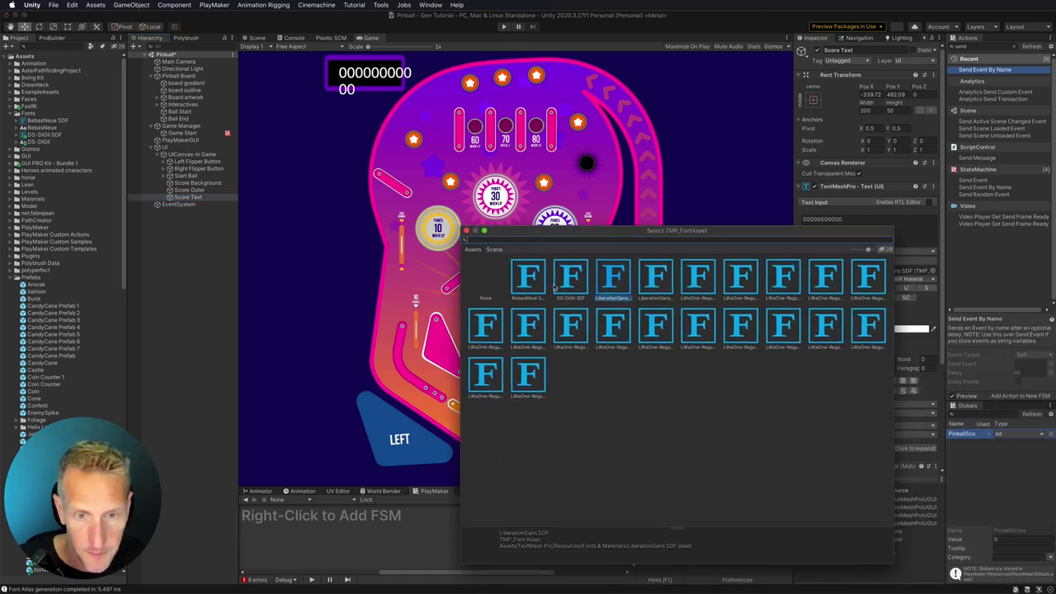
key(Left)
click(465, 230)
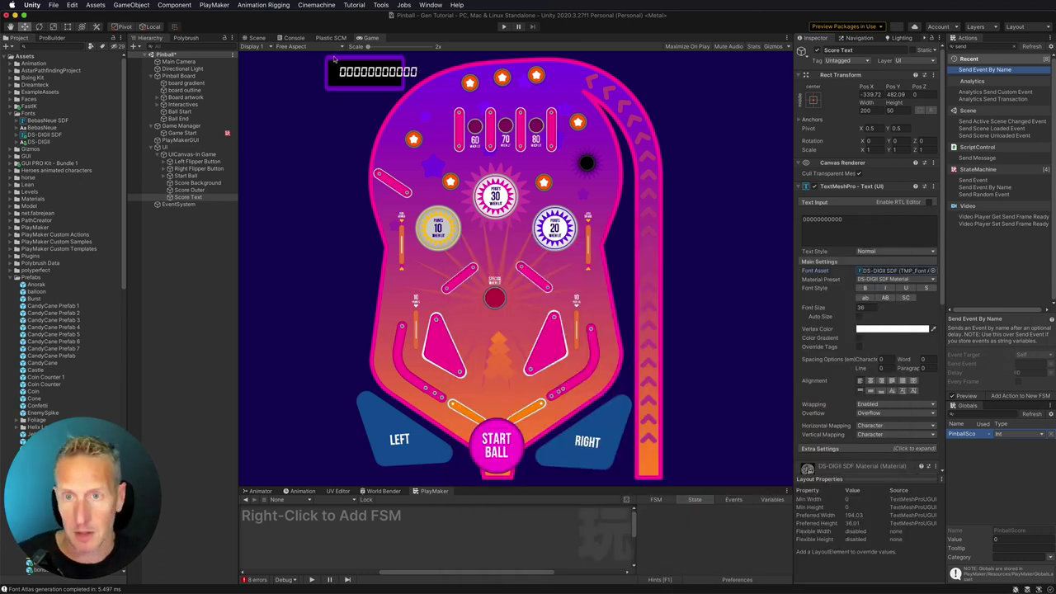
- Trim the score placeholder text to eight zeros, 00000000
double_click(844, 218)
click(844, 218)
key(BackSpace)
key(BackSpace)
key(BackSpace)
key(BackSpace)
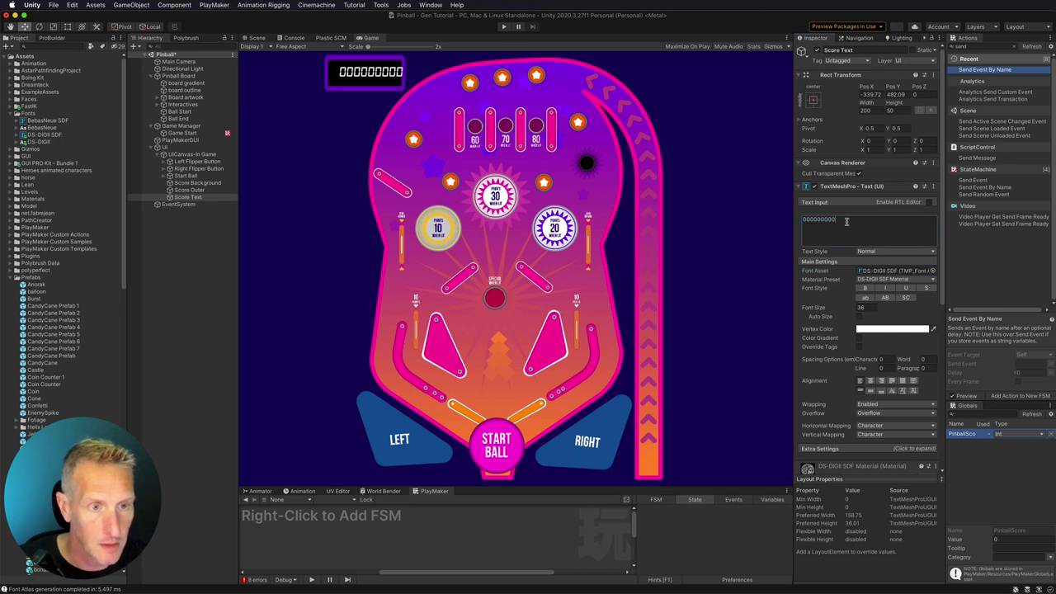
click(806, 220)
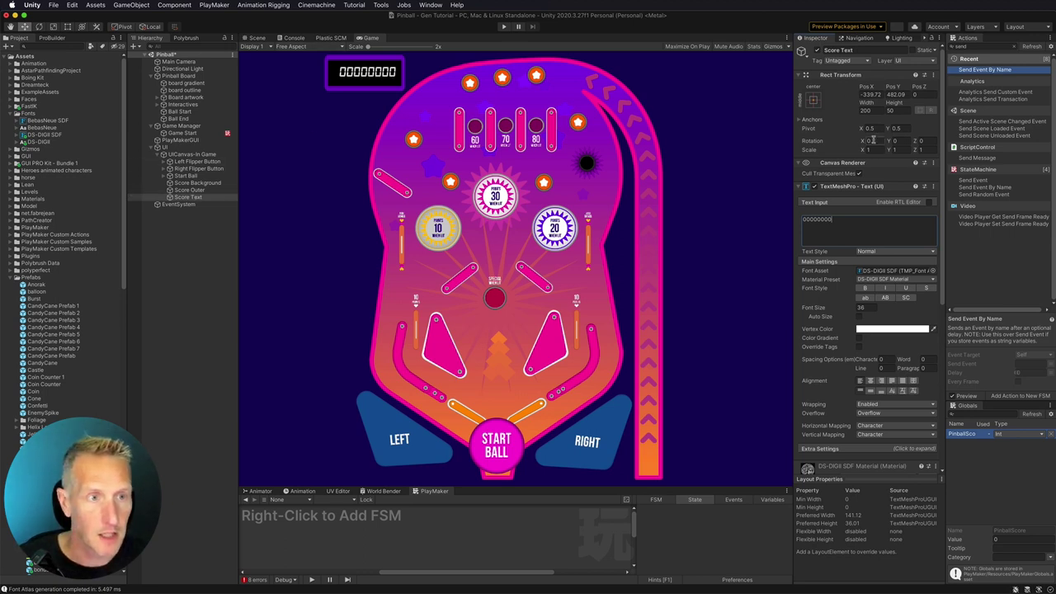
- Centre-align Score Text, anchor it top centre, and move it to Pos X -373.89, Y -81.3
click(871, 380)
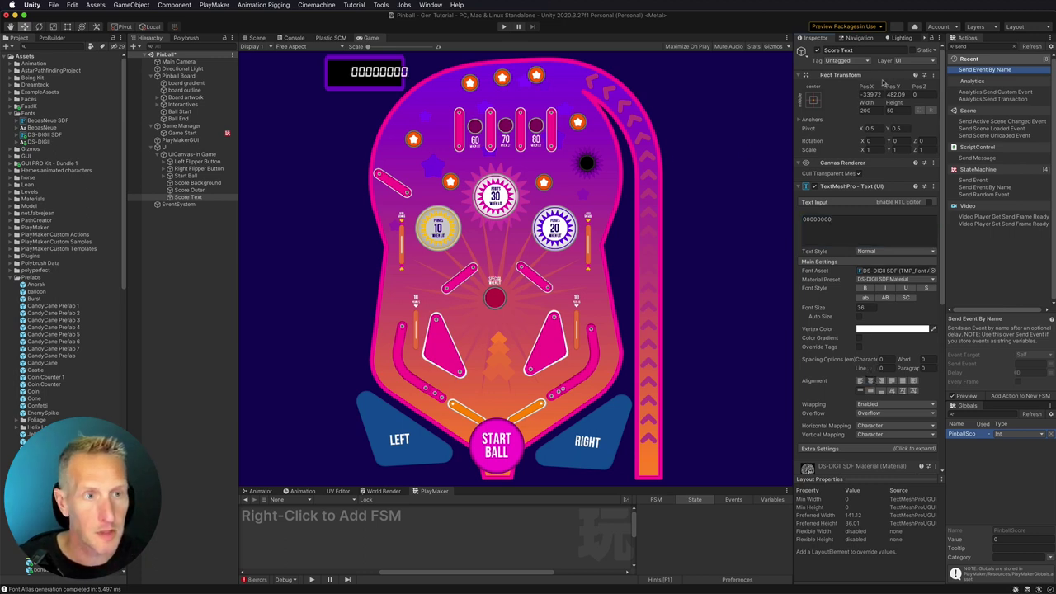
click(813, 100)
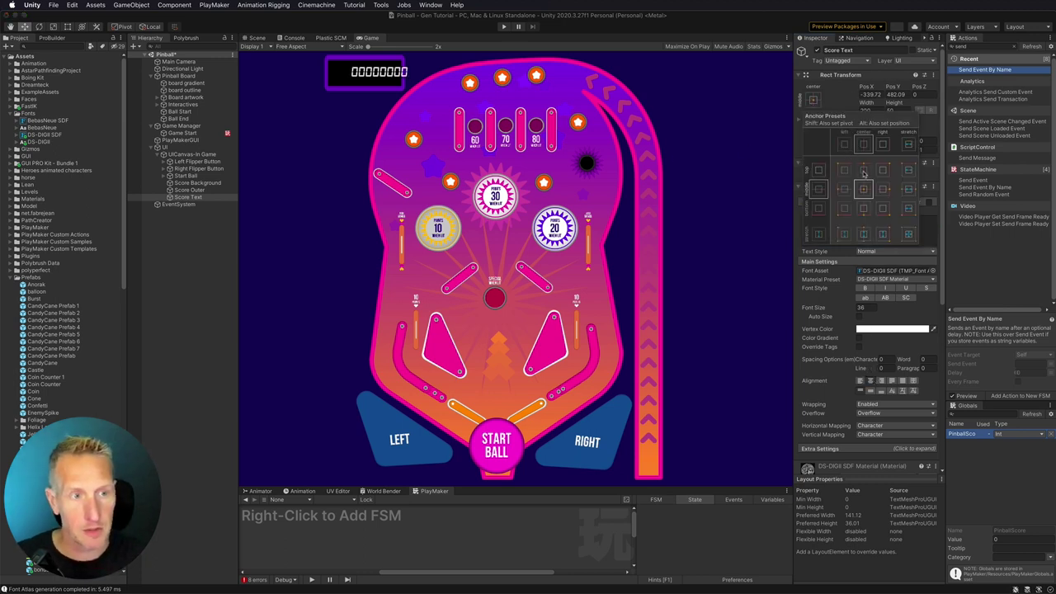
click(862, 169)
click(834, 97)
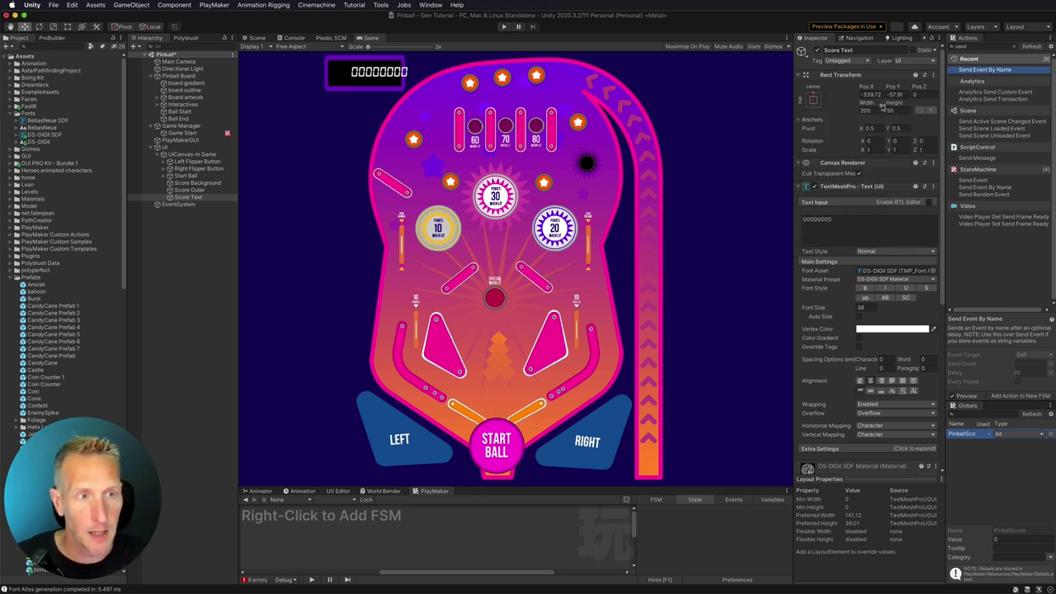
drag(866, 86, 359, 66)
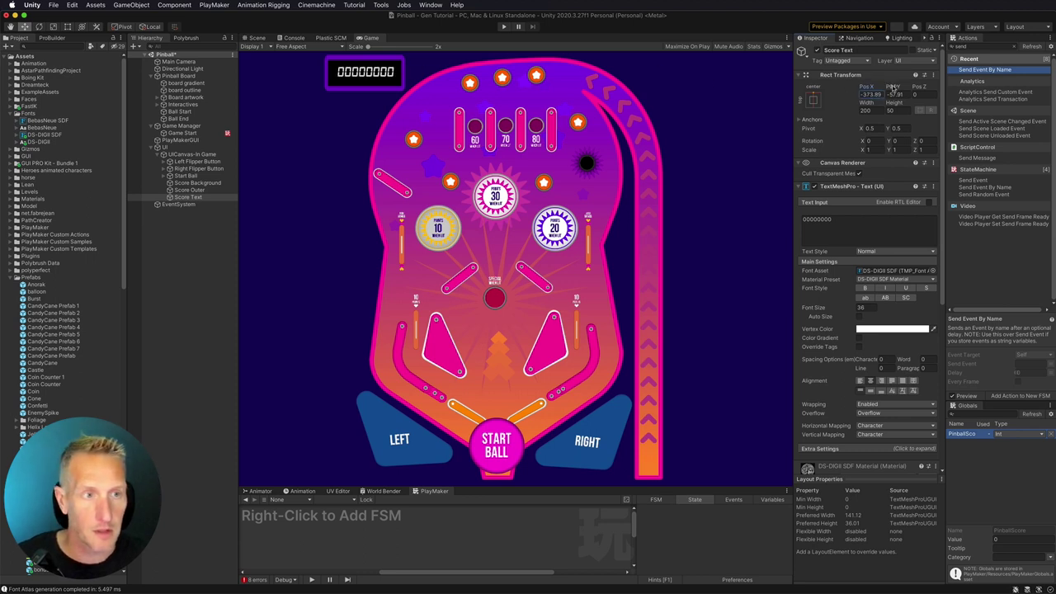
mouse_move(893, 86)
mouse_down()
mouse_move(878, 87)
mouse_move(899, 92)
mouse_up()
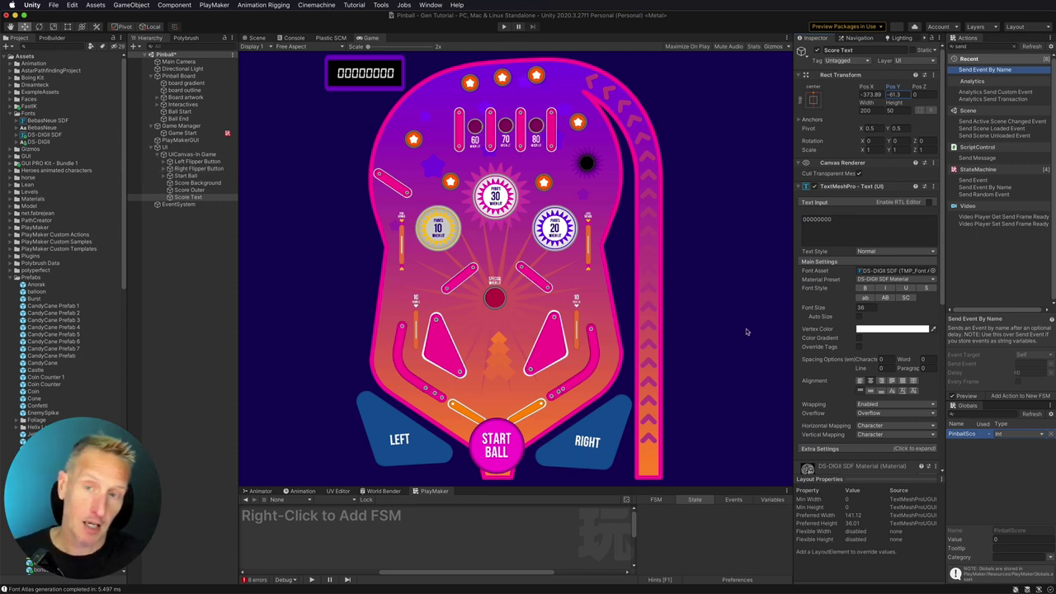
- Create an empty child GameObject under Game Manager named Score Manager
click(162, 154)
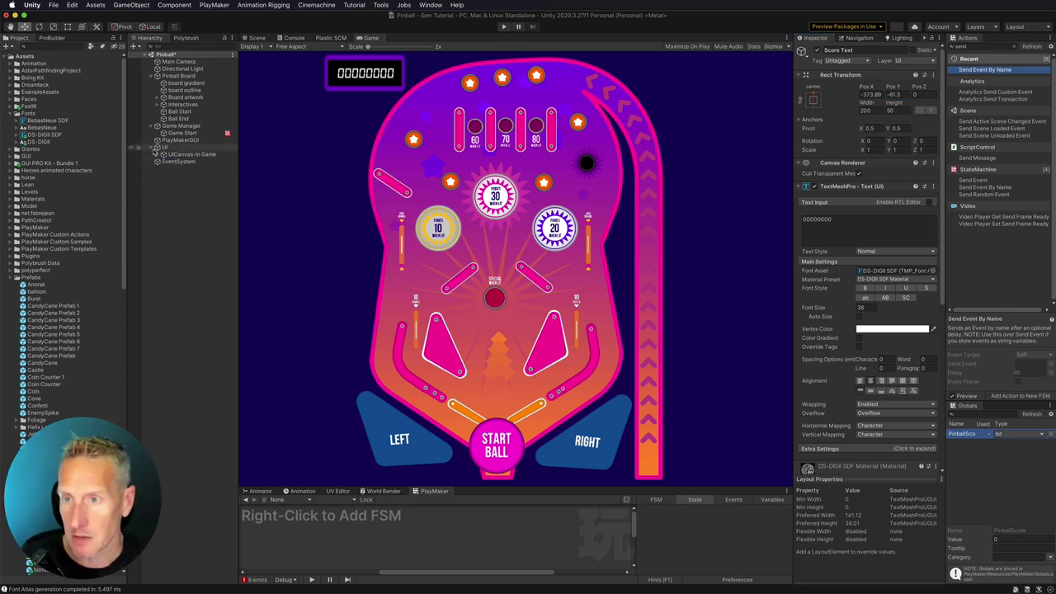
click(170, 127)
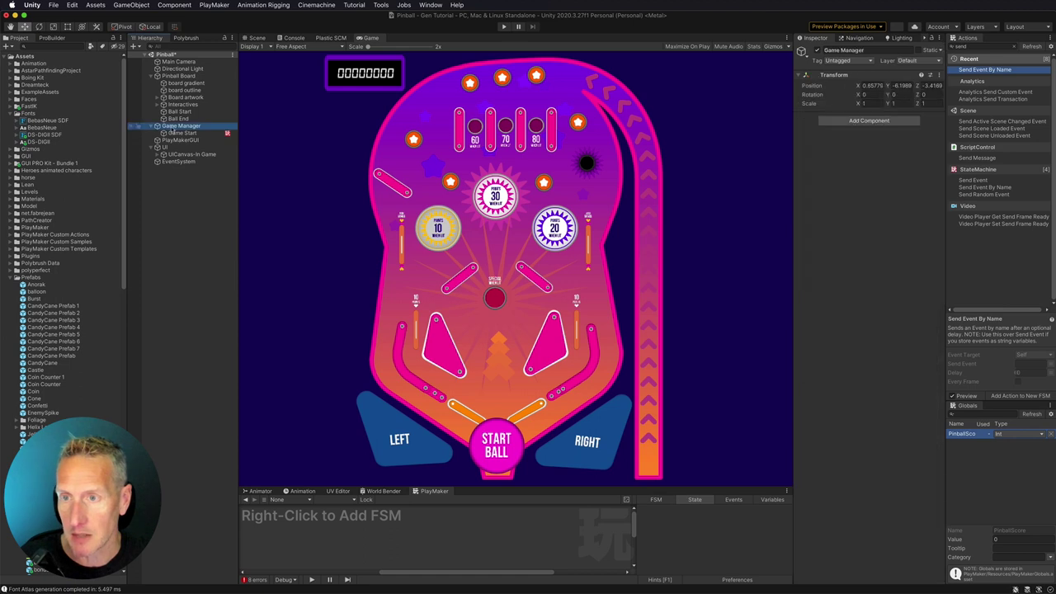
right_click(170, 126)
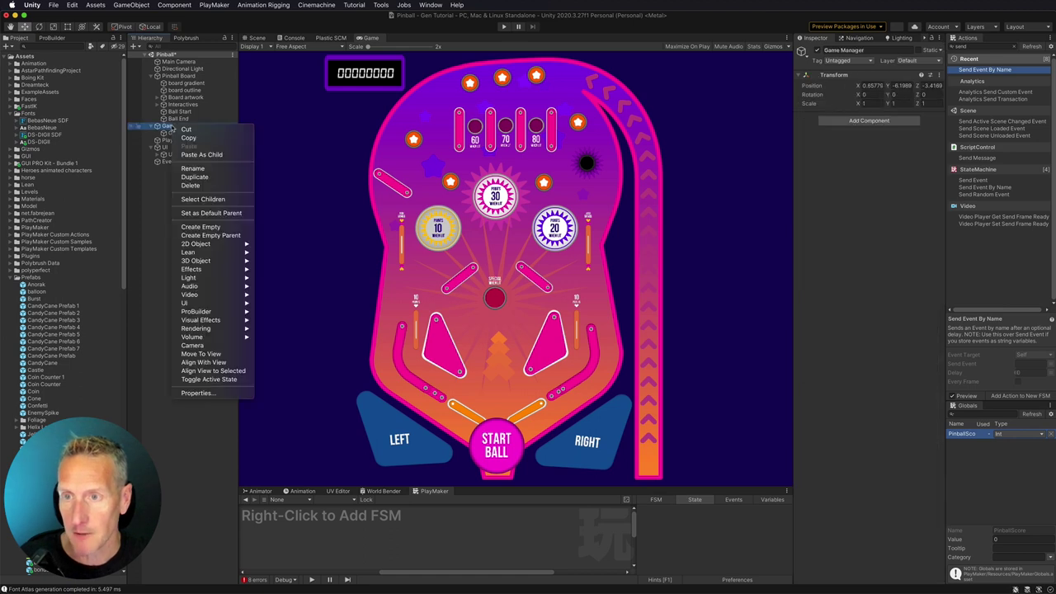
click(201, 227)
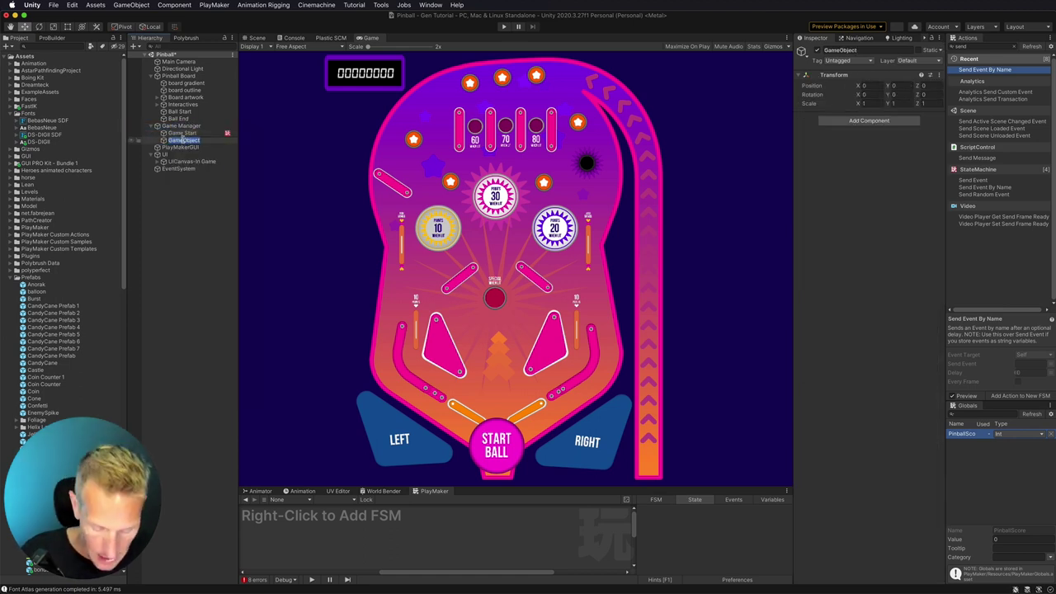
text(Score)
key(Return)
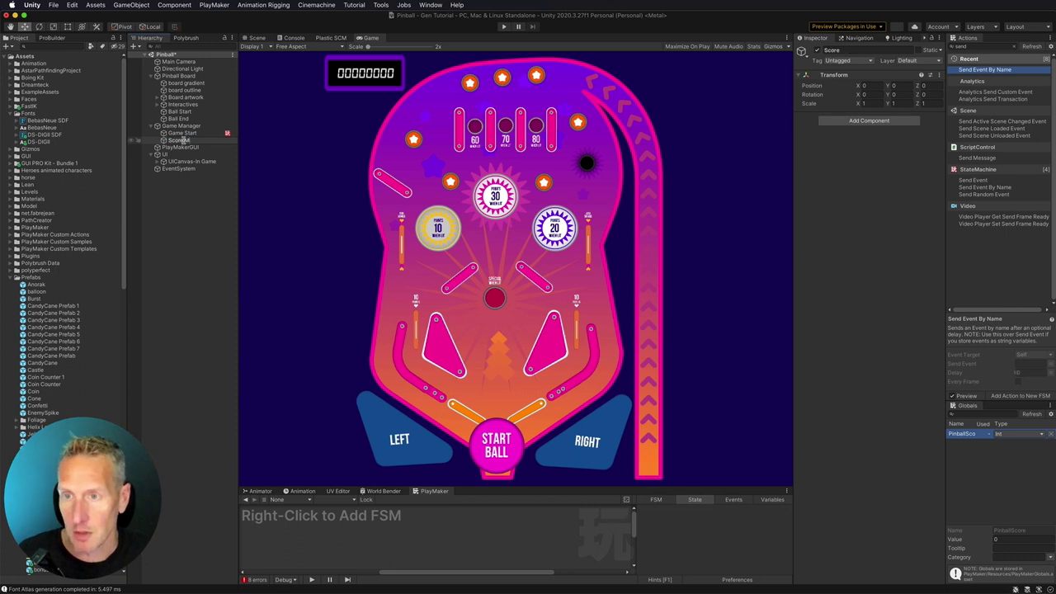
text(Manager)
key(Return)
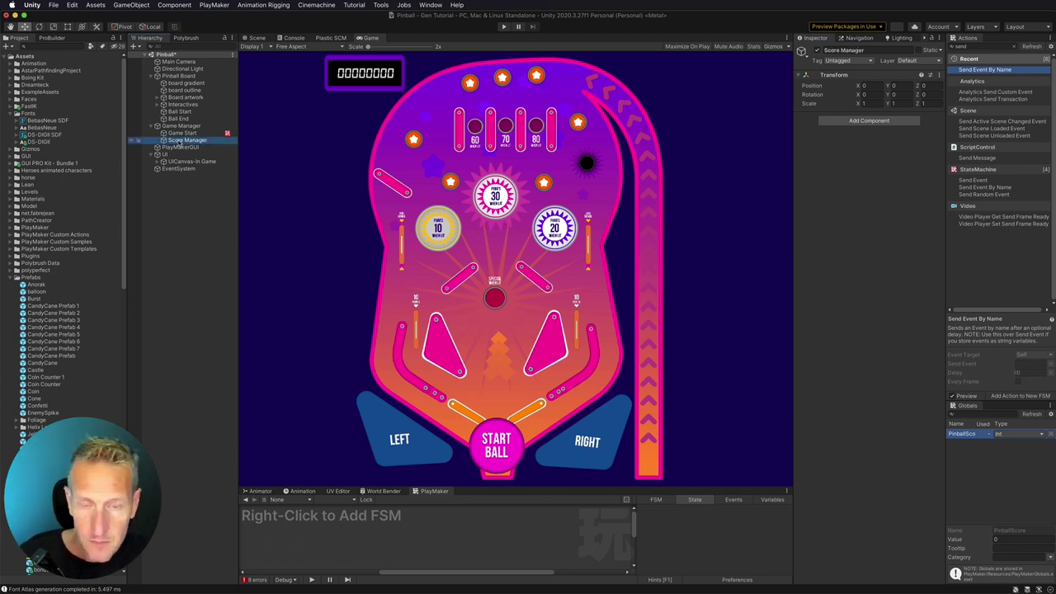
drag(467, 487, 467, 323)
- Add a PlayMaker FSM to Score Manager and rename its first state to Update Score
right_click(443, 412)
click(462, 421)
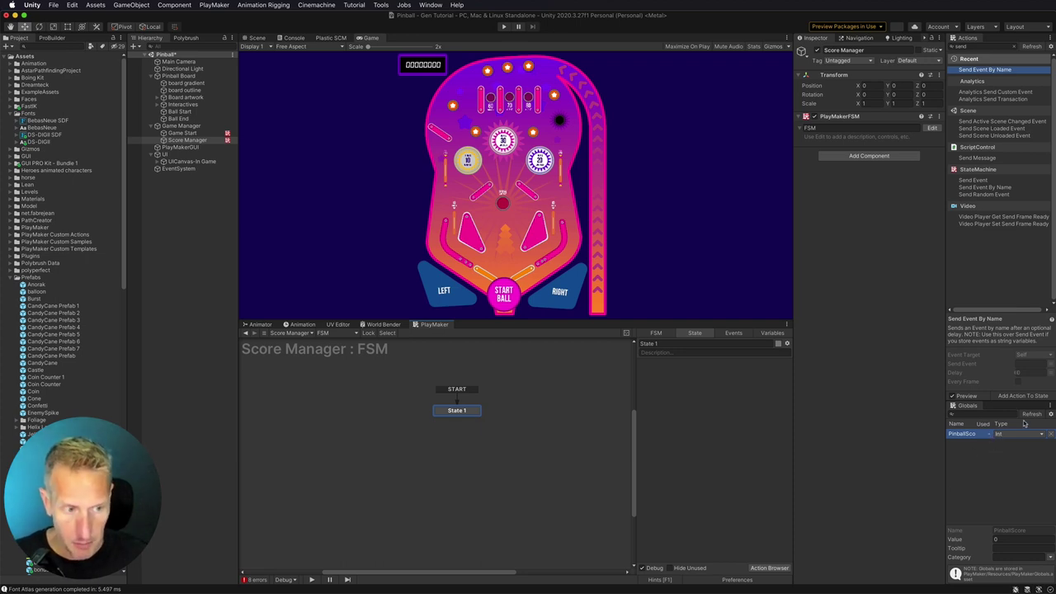
click(649, 344)
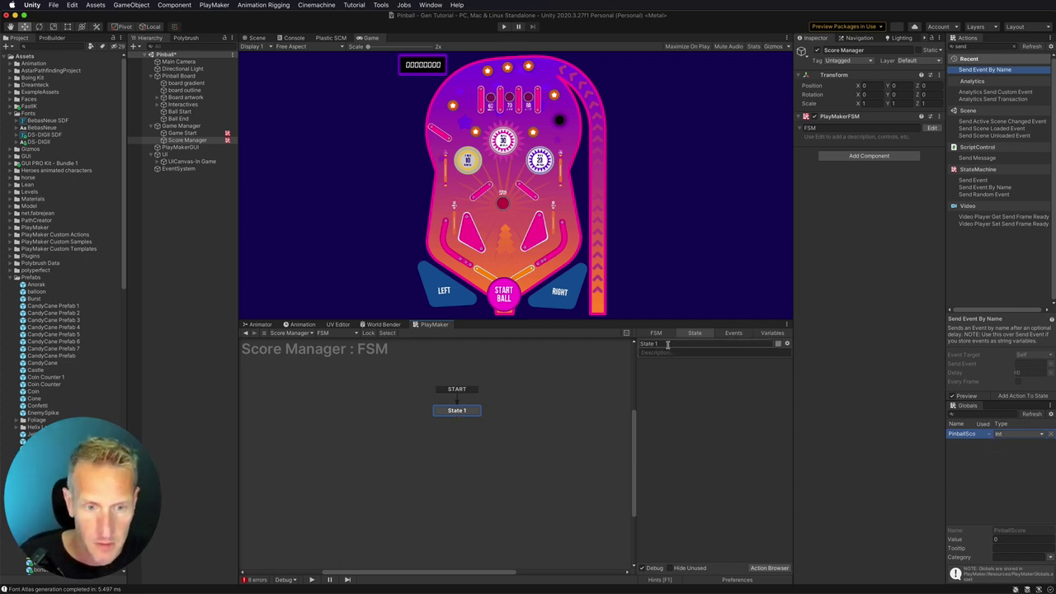
text(Update)
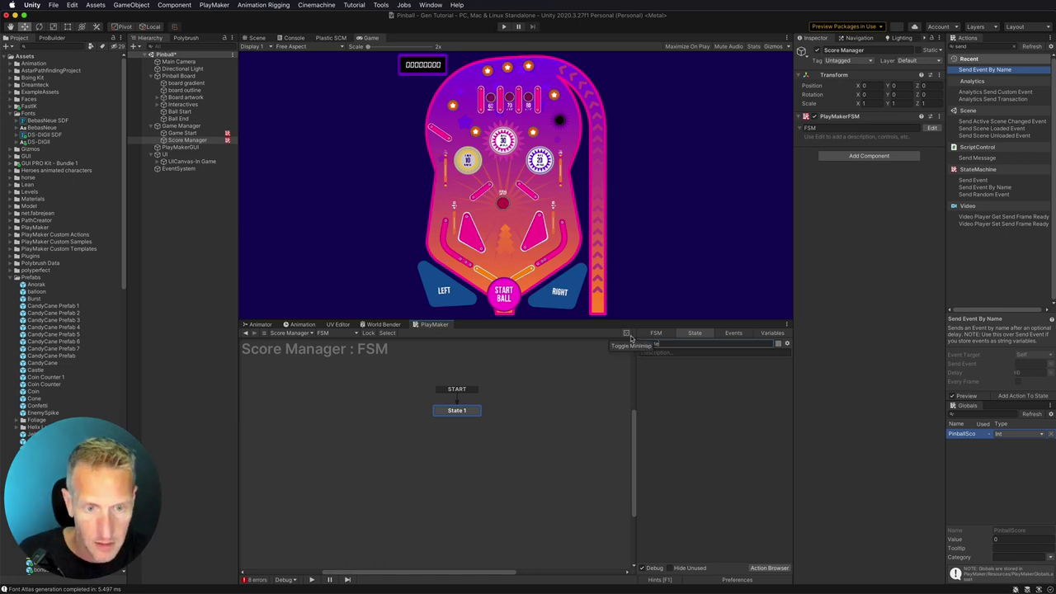
text( Score)
key(Return)
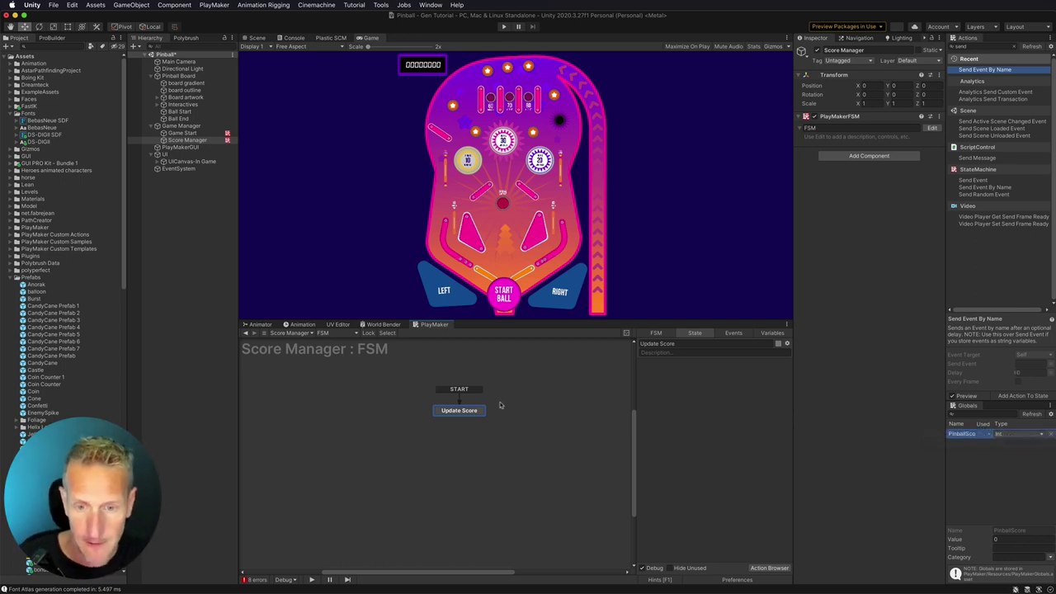
- Add Convert Int To String converting global PinballScore into new string variable 'PinballScore Text'
click(977, 46)
key(BackSpace)
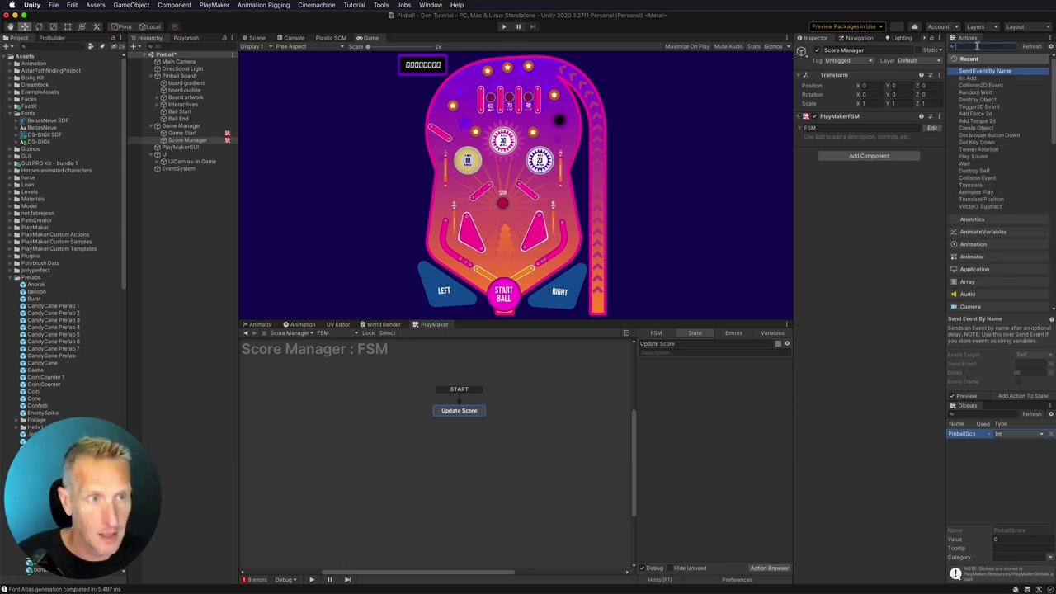
text(int str)
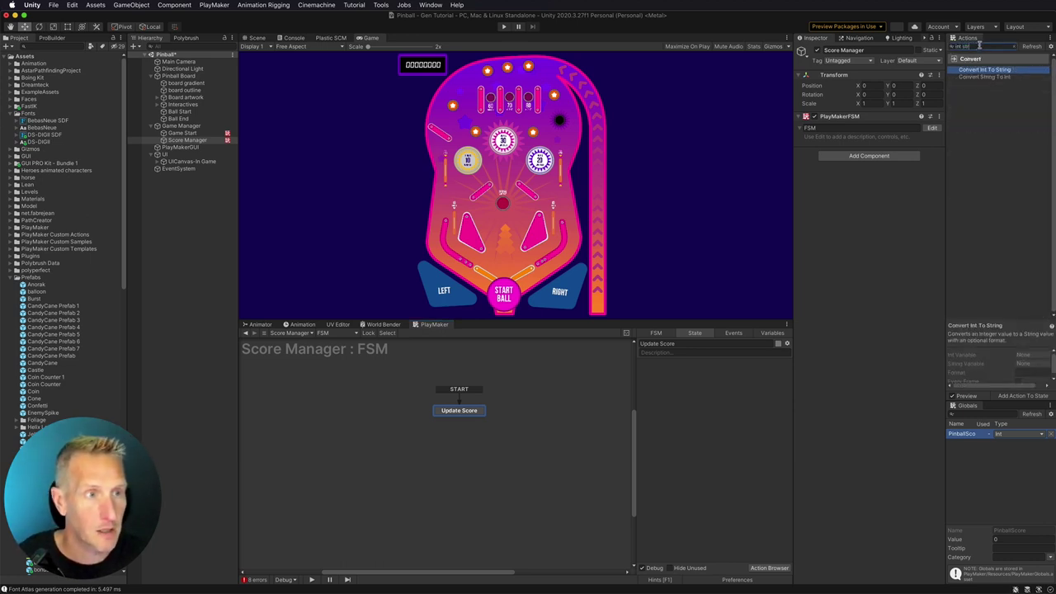
double_click(982, 70)
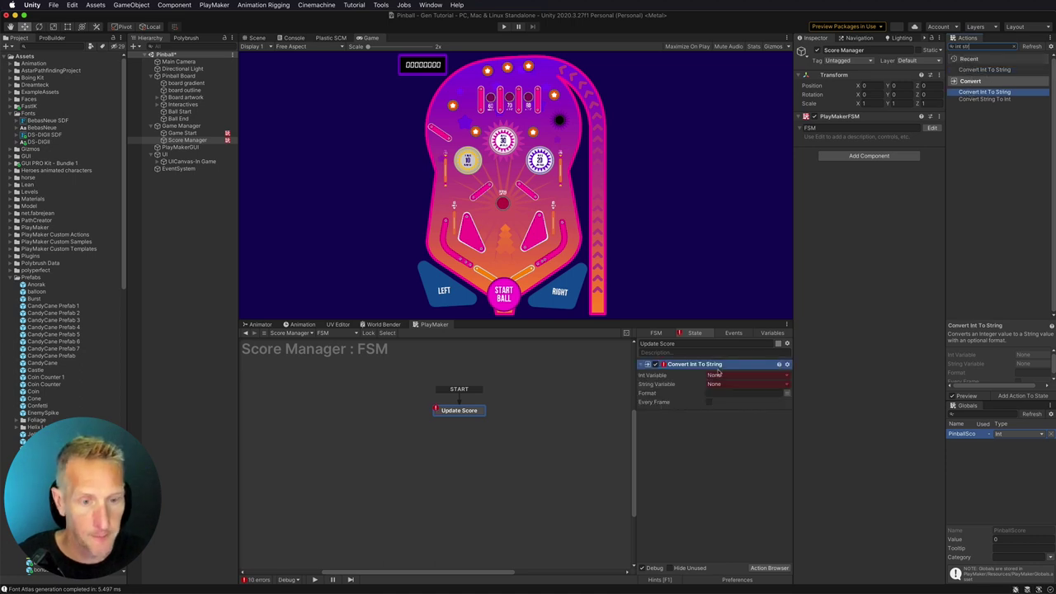
click(718, 375)
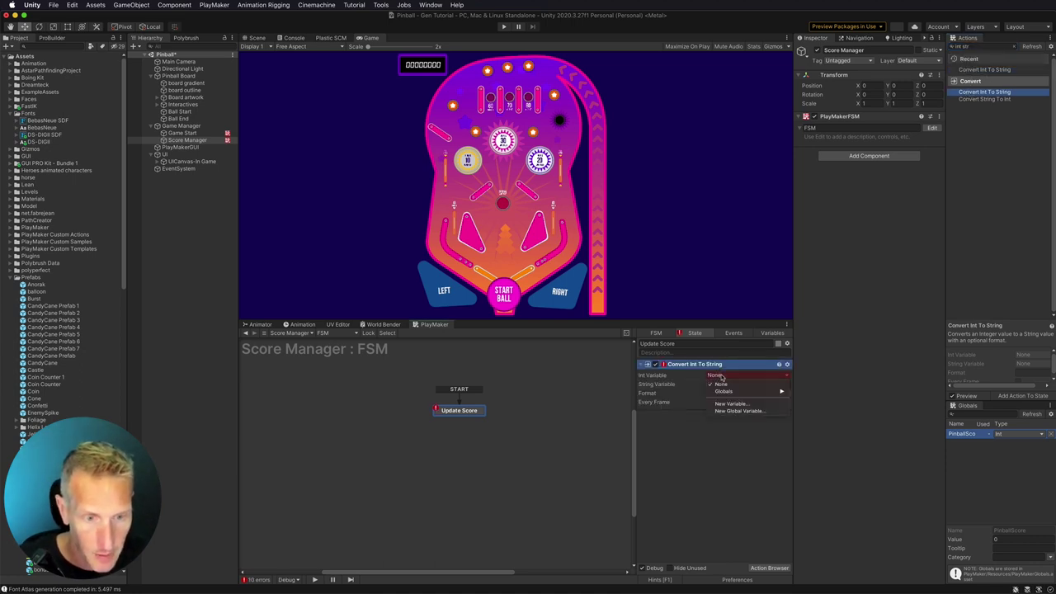
mouse_move(722, 390)
click(812, 392)
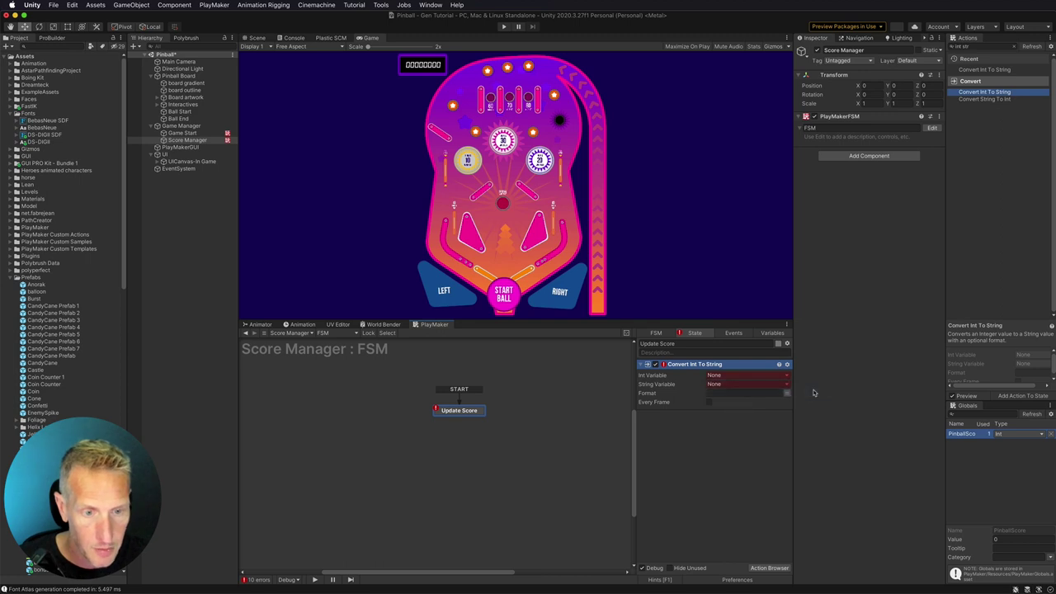
click(741, 394)
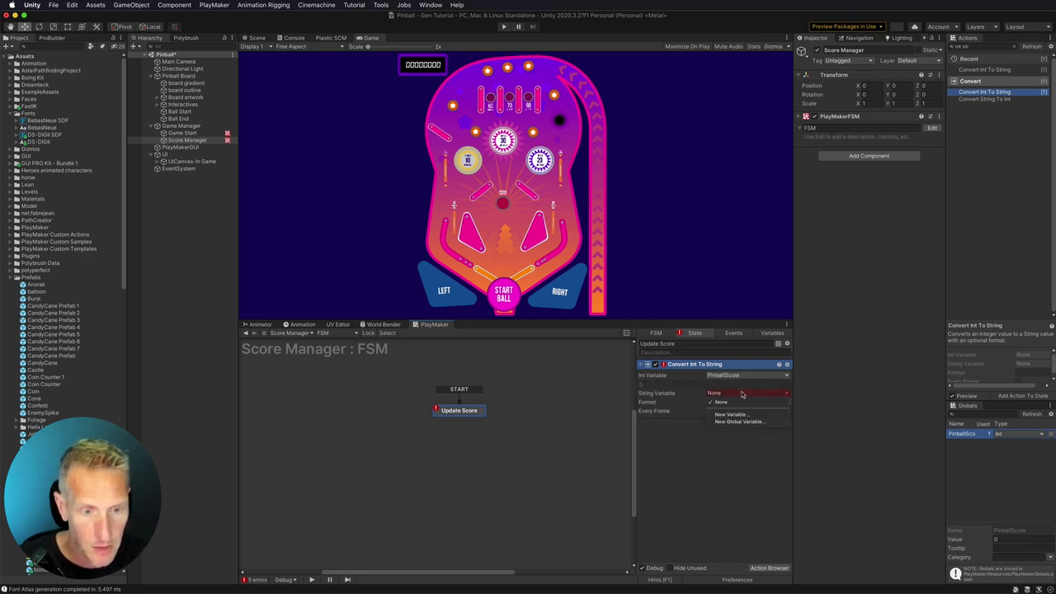
click(733, 415)
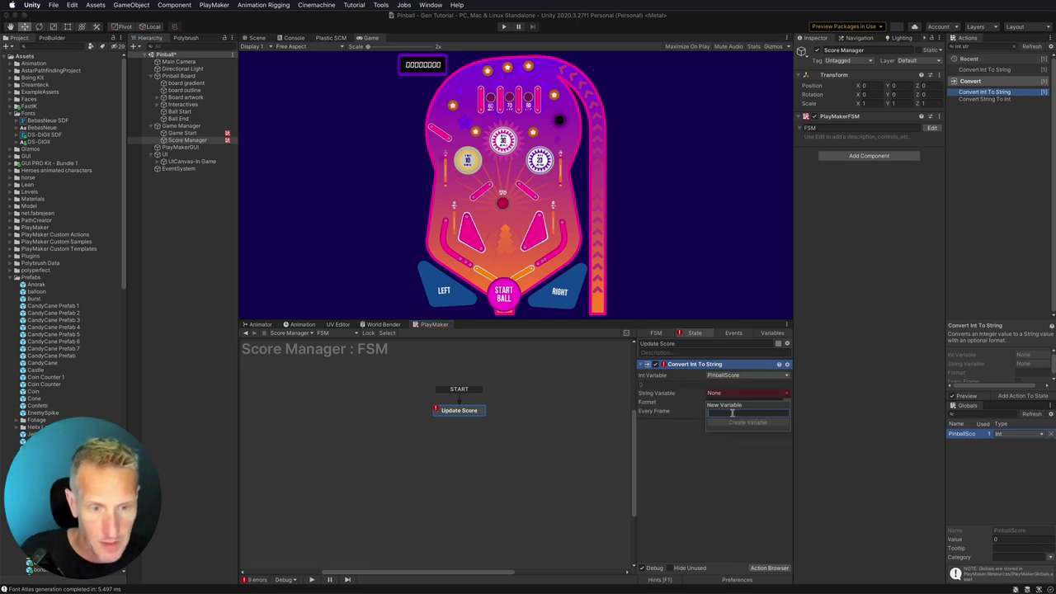
text(PinballScore T)
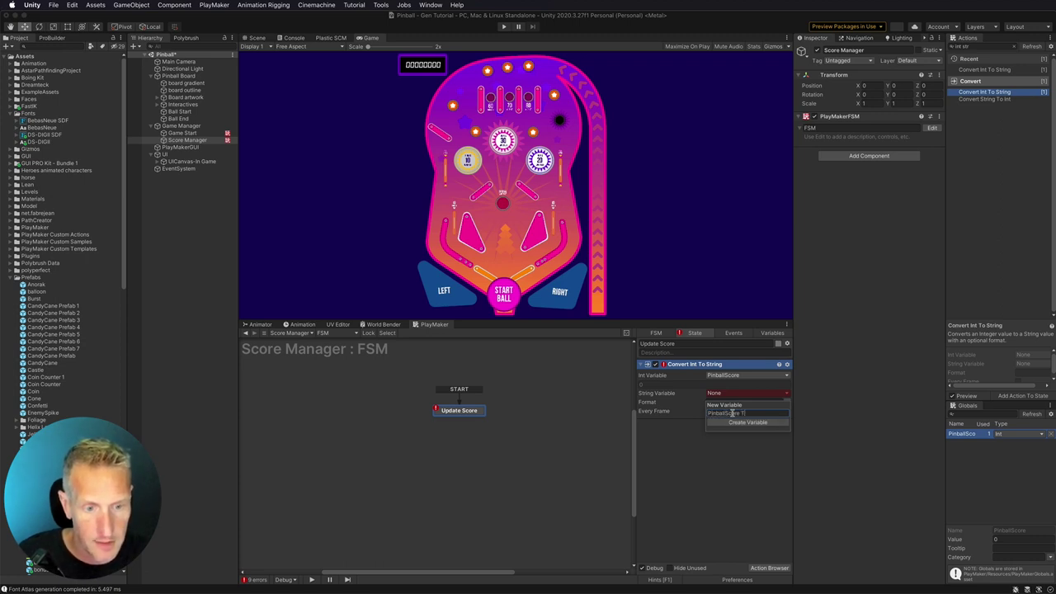
text(ext)
key(Return)
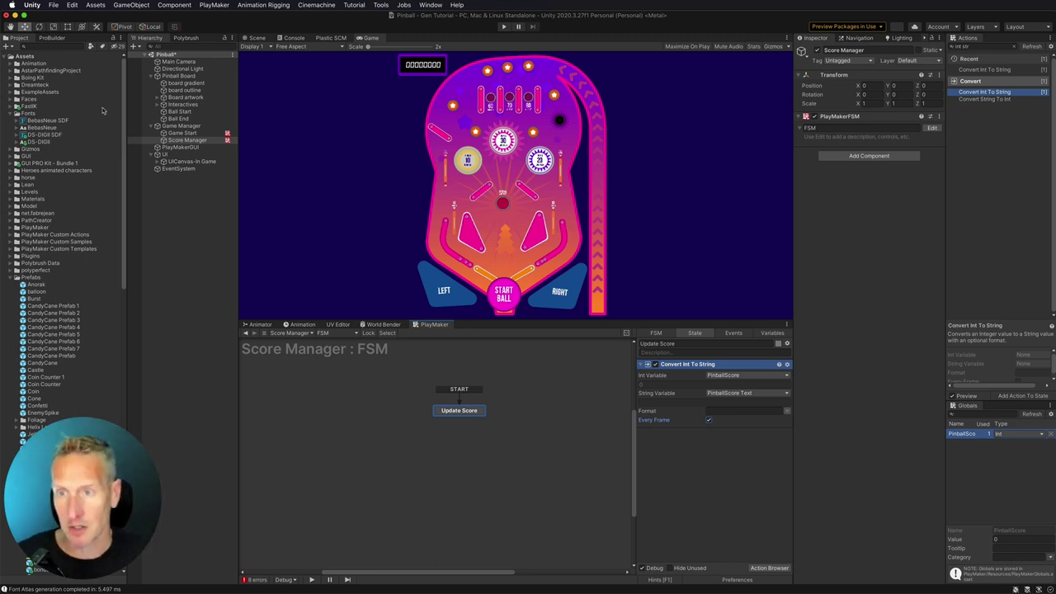
- Add a TextMeshProUGUI Set Property action targeting Score Text to Update Score
click(162, 161)
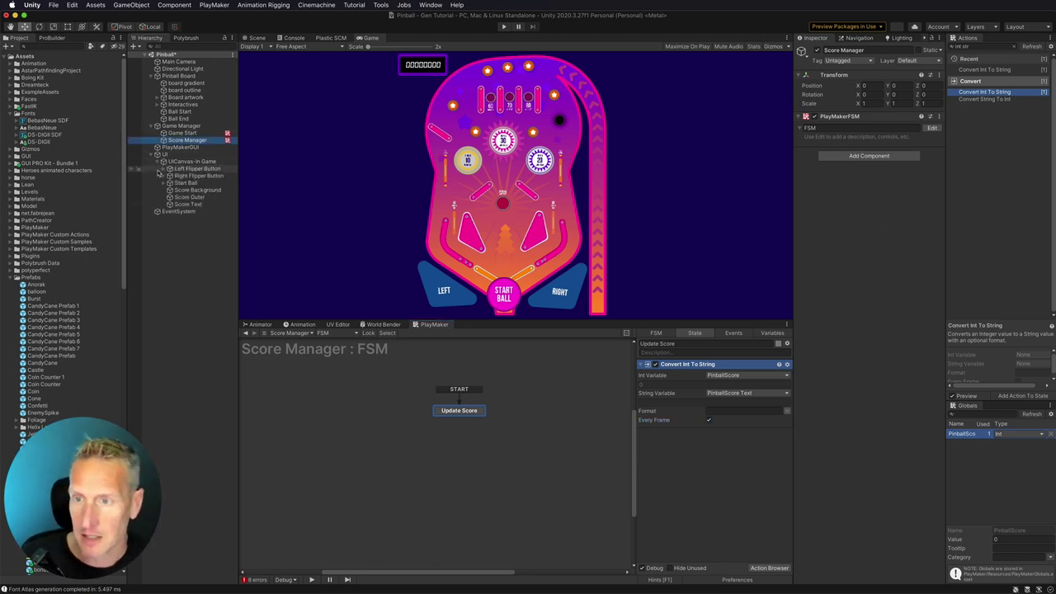
drag(188, 204, 735, 476)
mouse_move(742, 507)
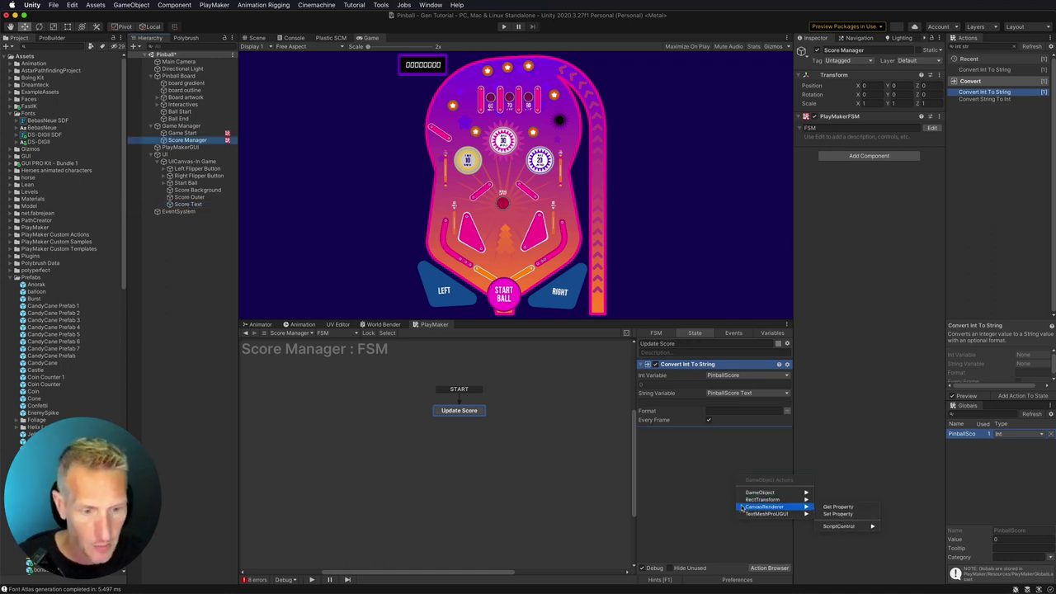
click(837, 520)
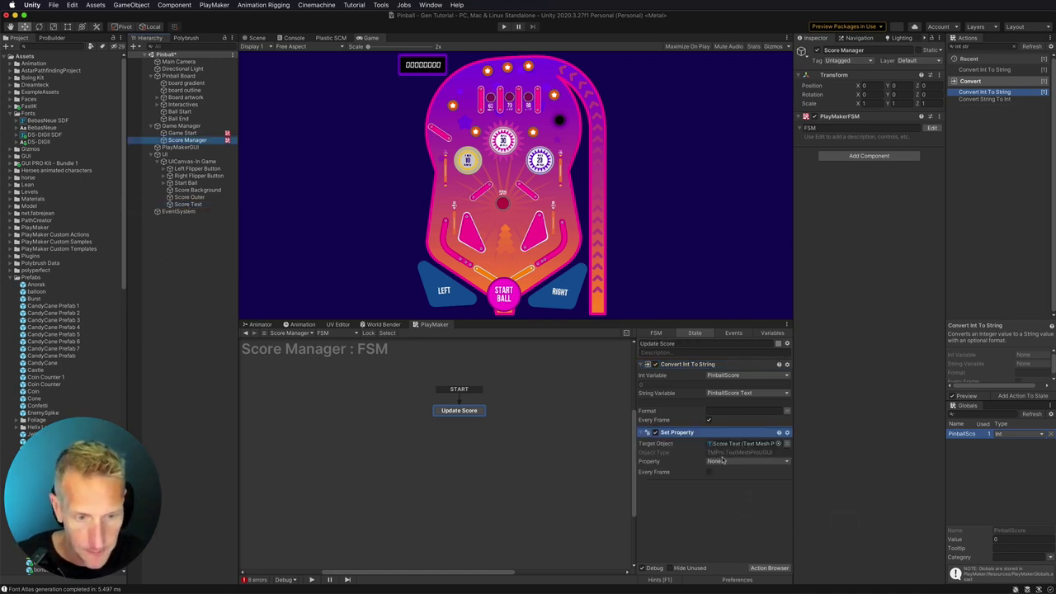
- Set the property to text with value PinballScore Text, then play to see score 20
click(721, 460)
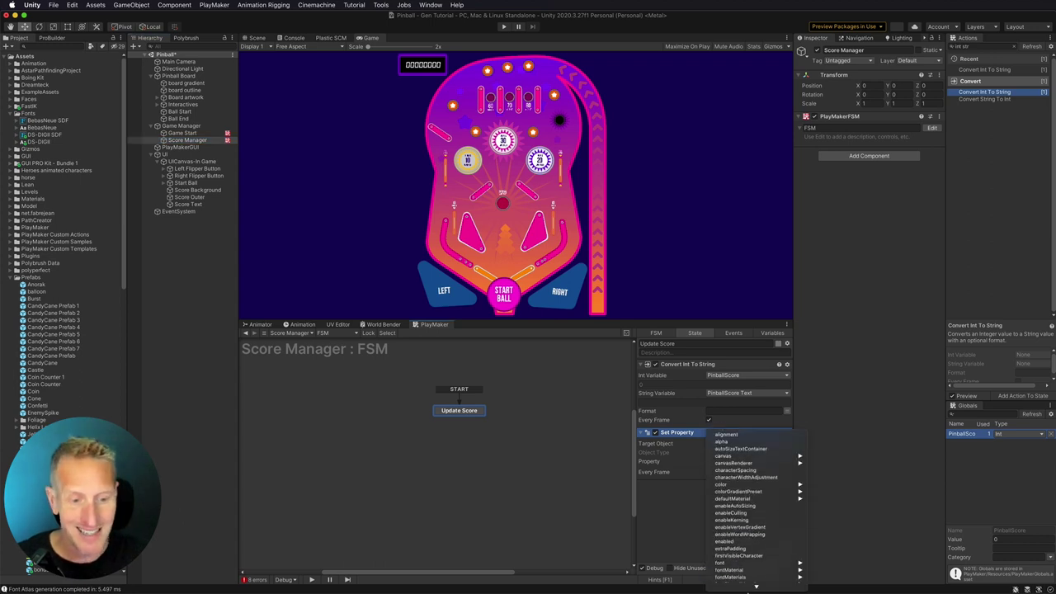
scroll(746, 588, down, 8)
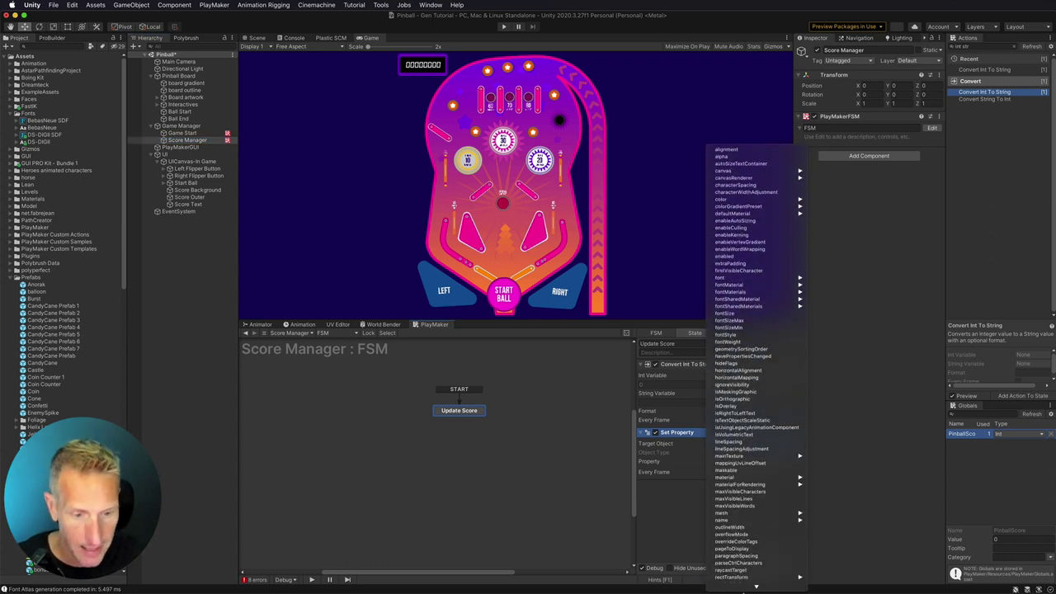
scroll(746, 587, down, 5)
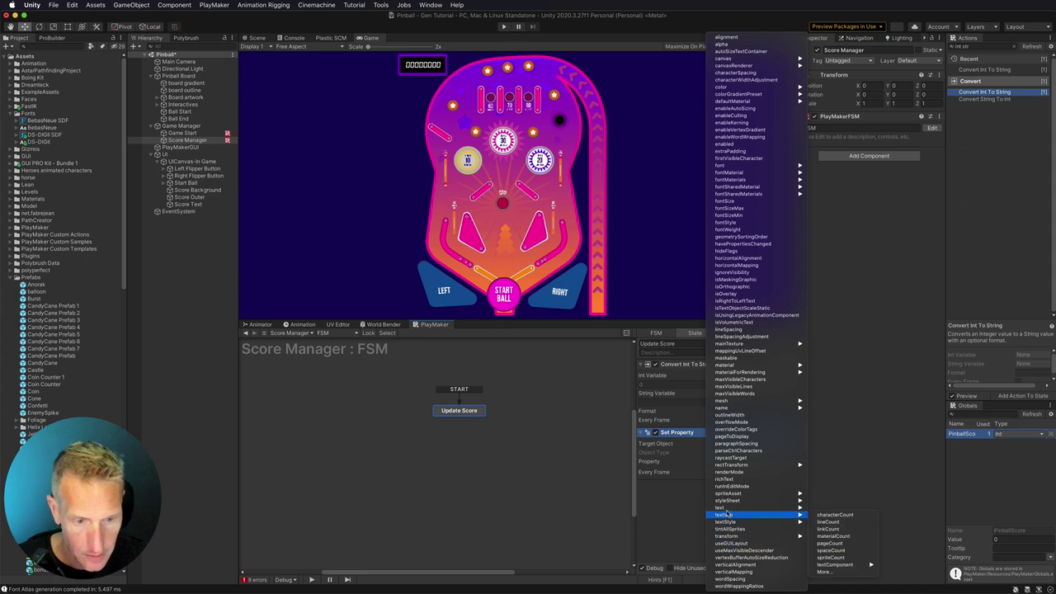
click(721, 508)
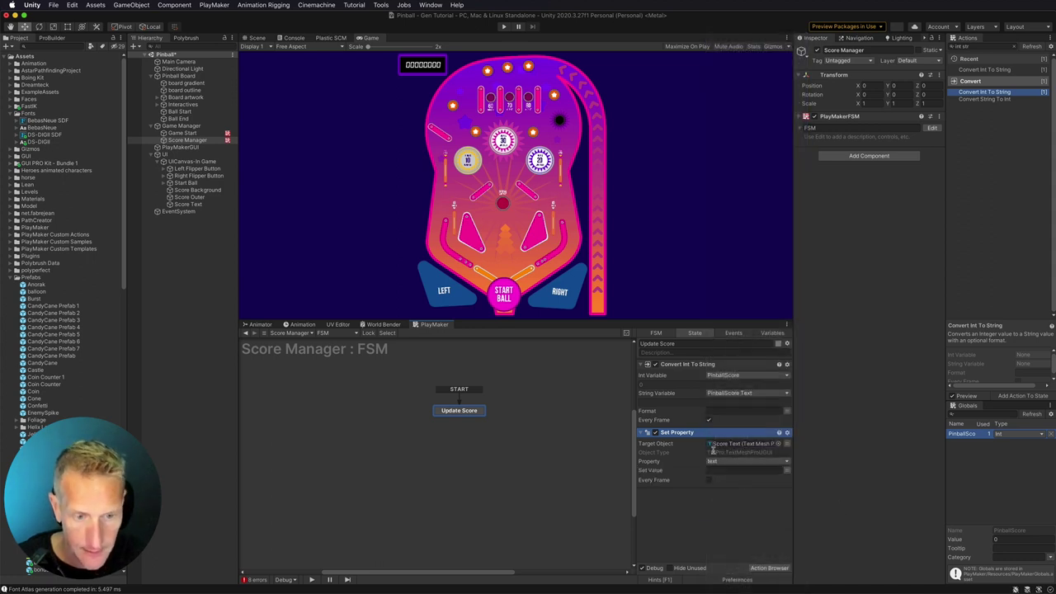
click(783, 469)
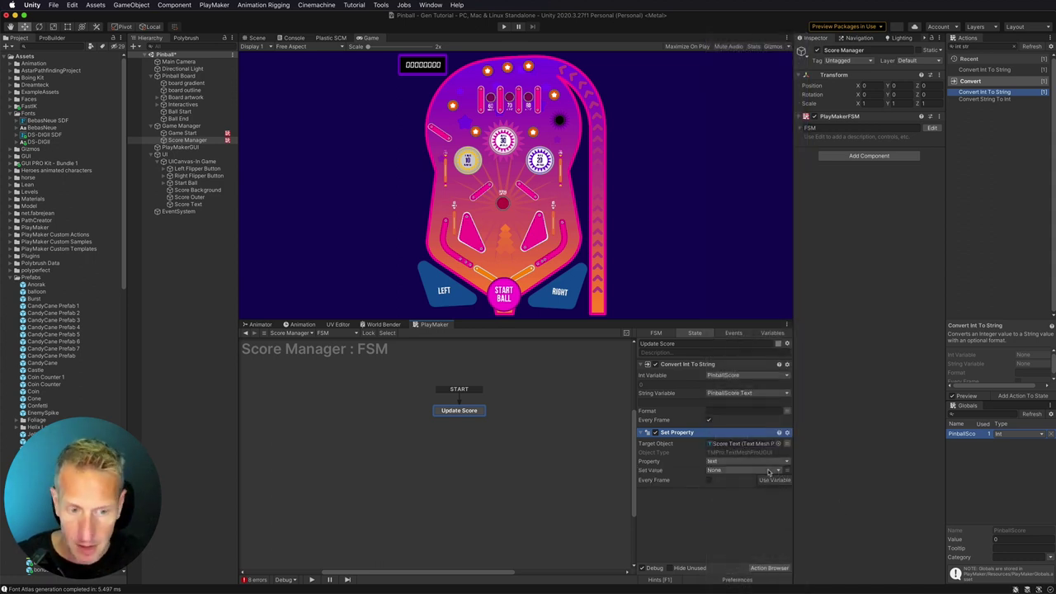
click(768, 472)
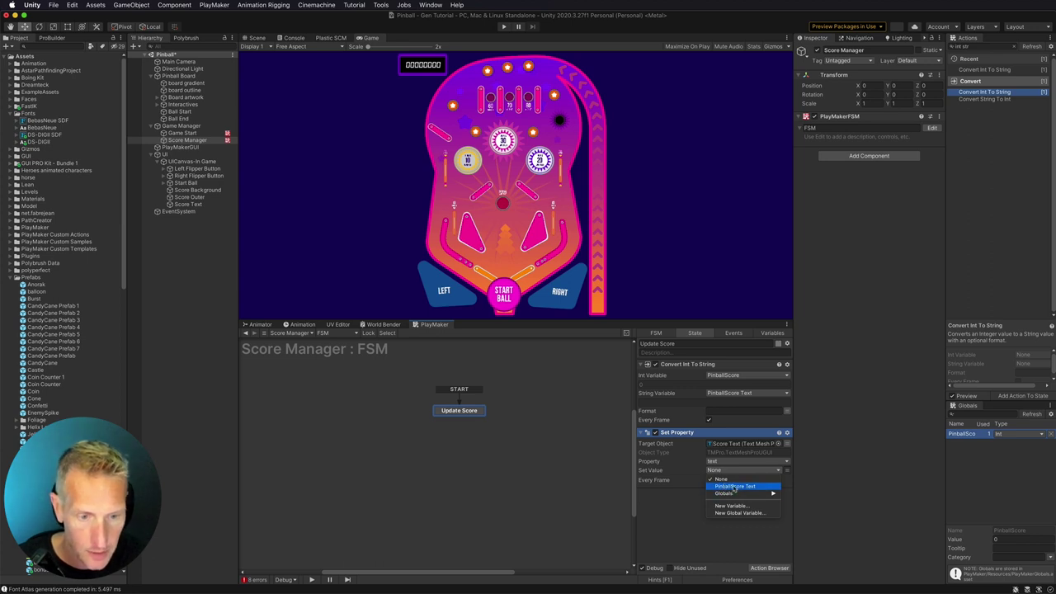
click(733, 486)
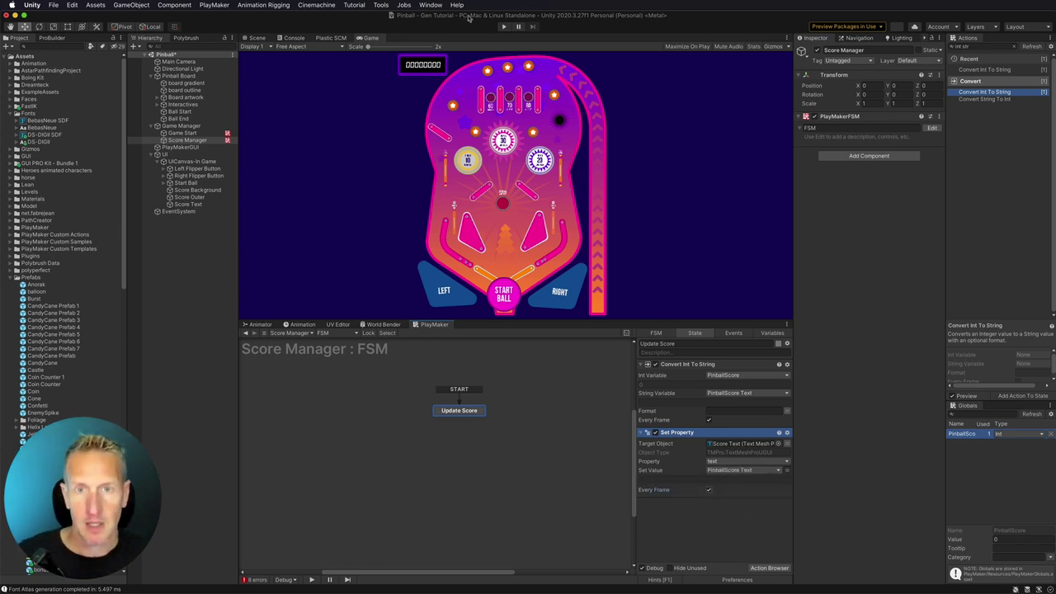
click(505, 27)
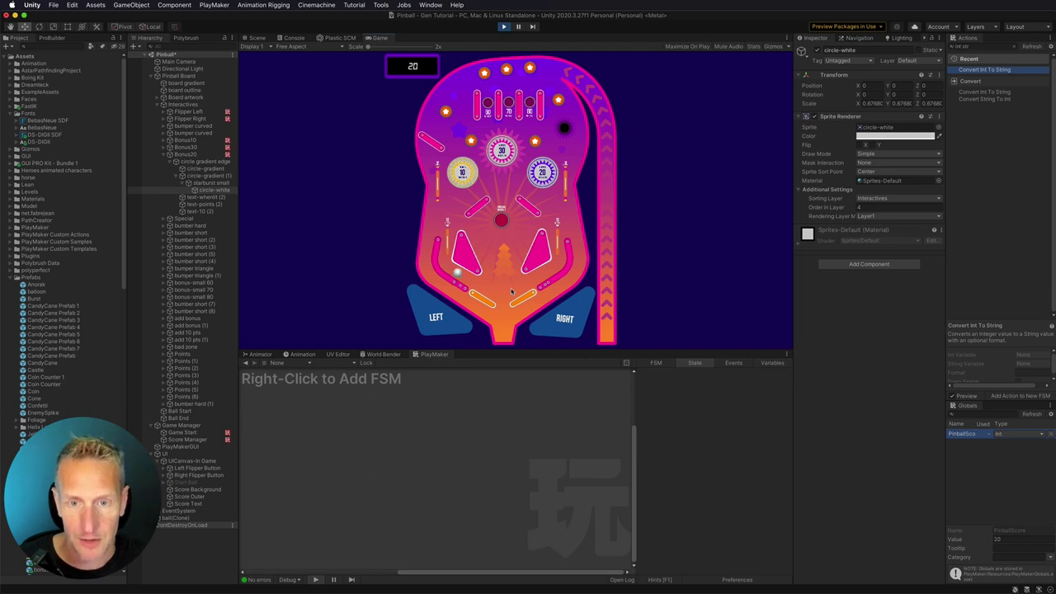
key(Left)
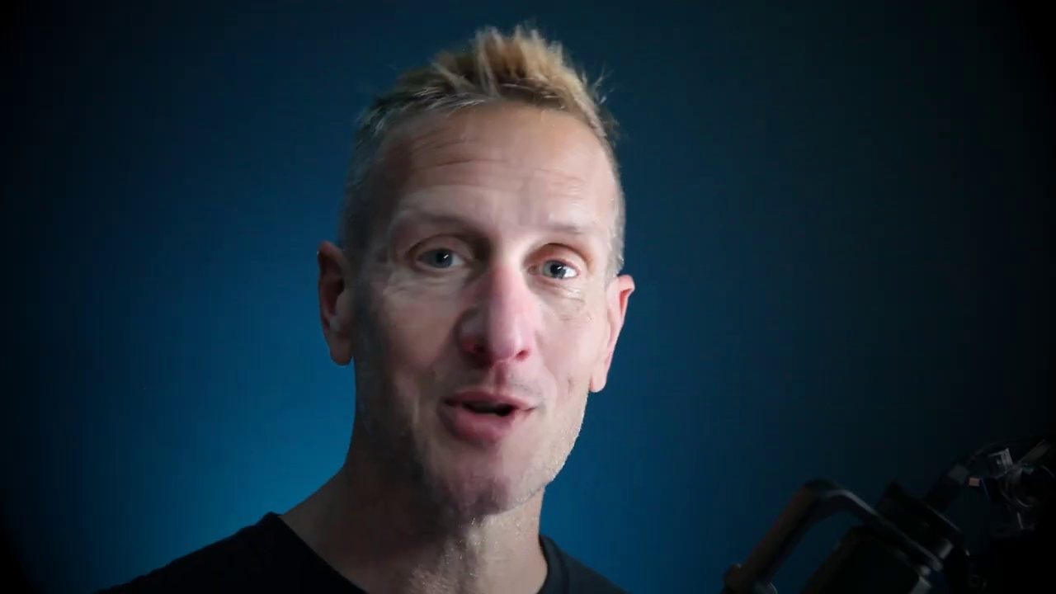